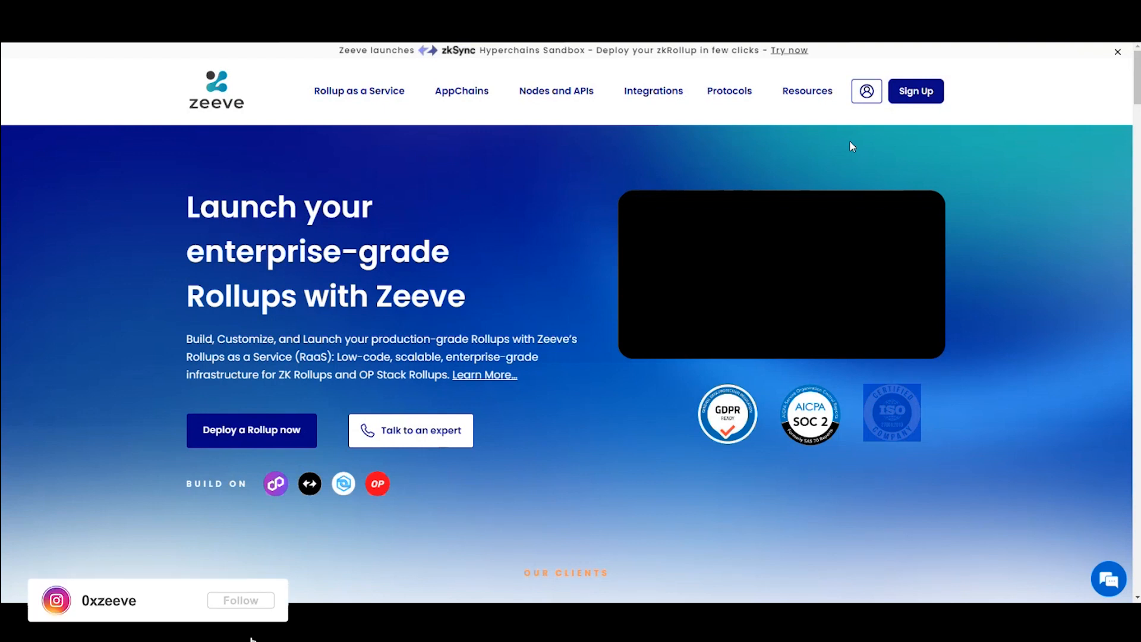
# Step: Open the Zeeve login page and sign in with the prefilled account credentials
pyautogui.click(862, 97)
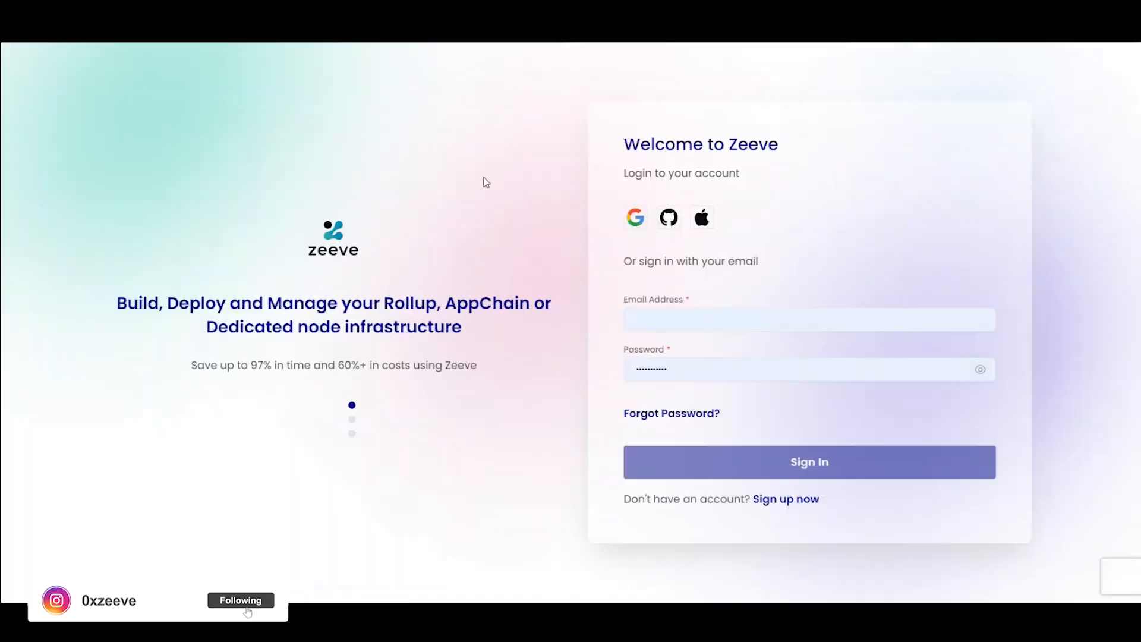
pyautogui.click(687, 470)
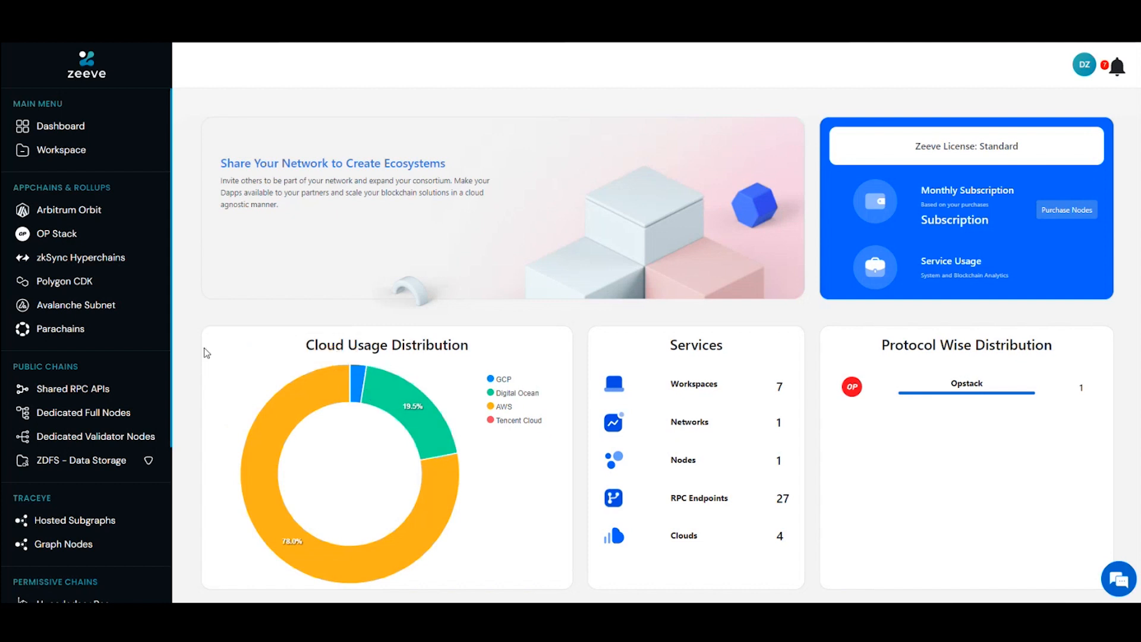
# Step: Look through the dashboard's usage, services, alerts and system data, and the available chain, rollup and resource categories
pyautogui.scroll(-1, 206, 353)
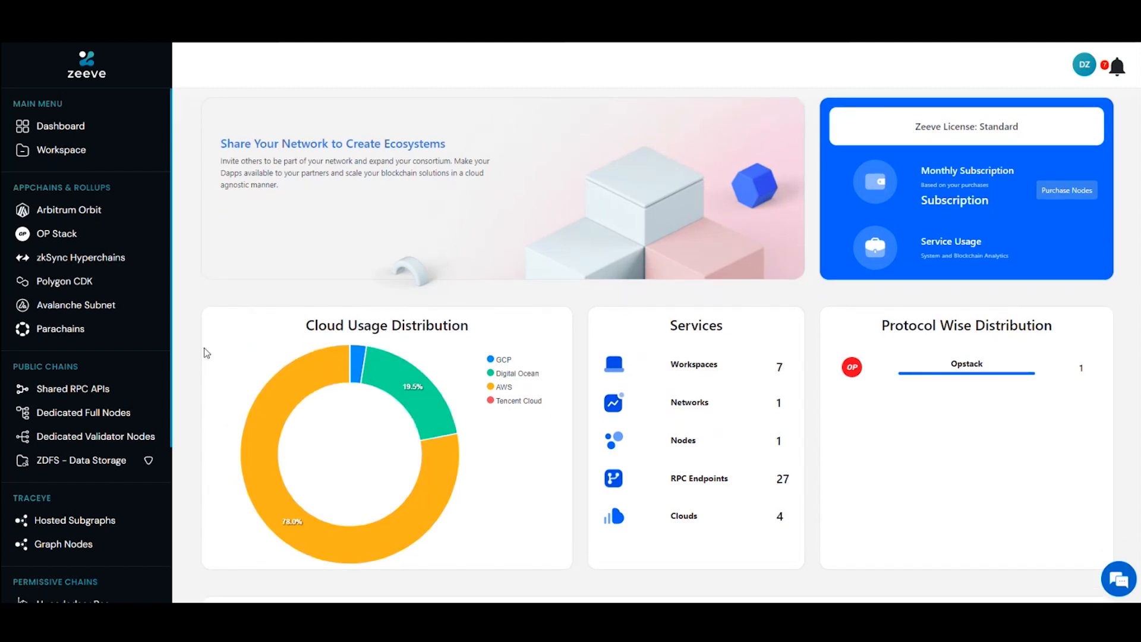
pyautogui.scroll(-3, 206, 353)
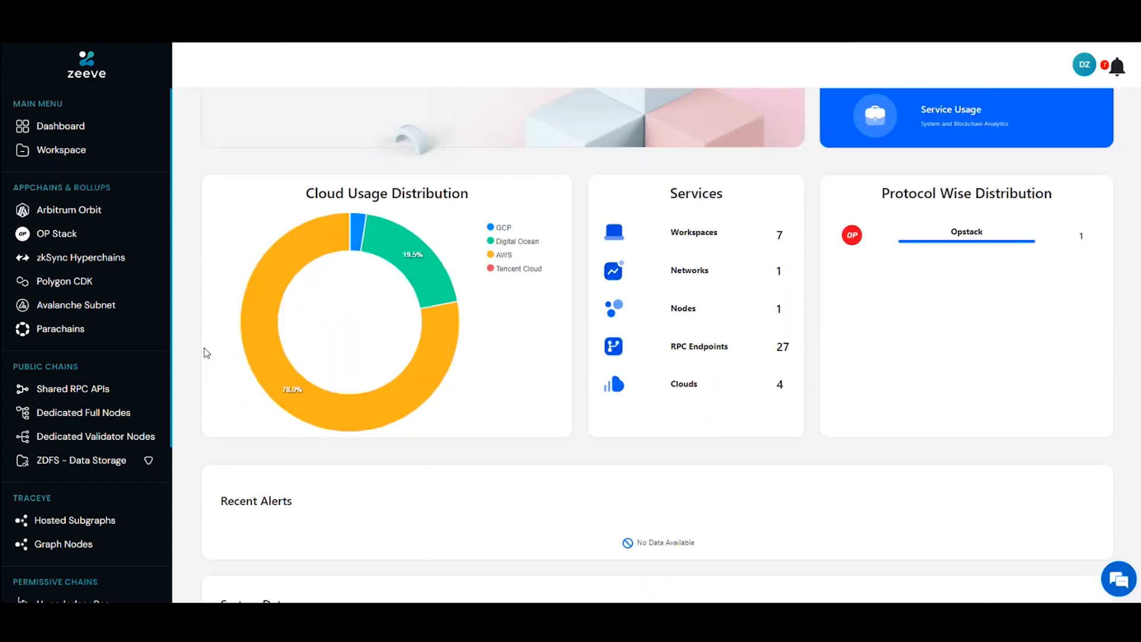
pyautogui.scroll(-2, 206, 353)
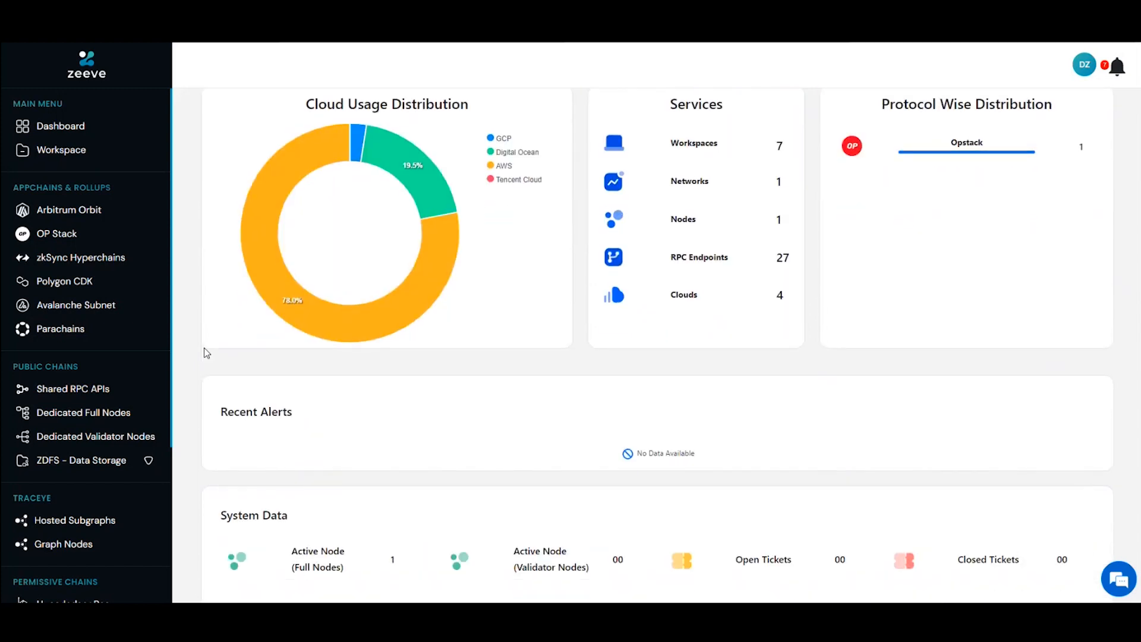
pyautogui.scroll(5, 206, 353)
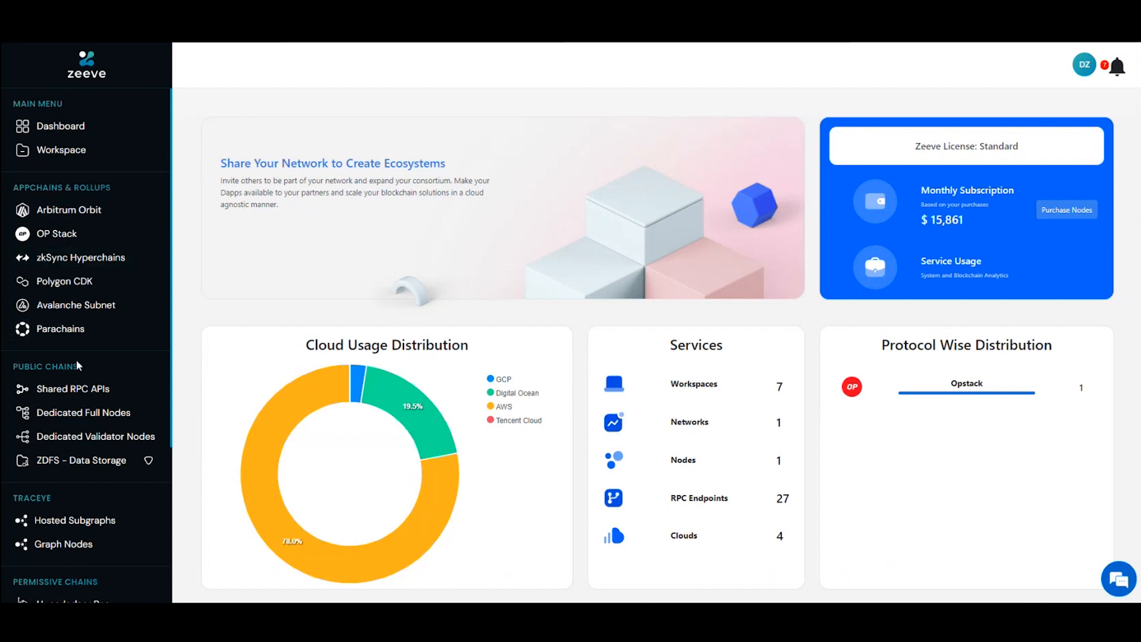
pyautogui.scroll(-2, 76, 359)
pyautogui.scroll(-2, 77, 364)
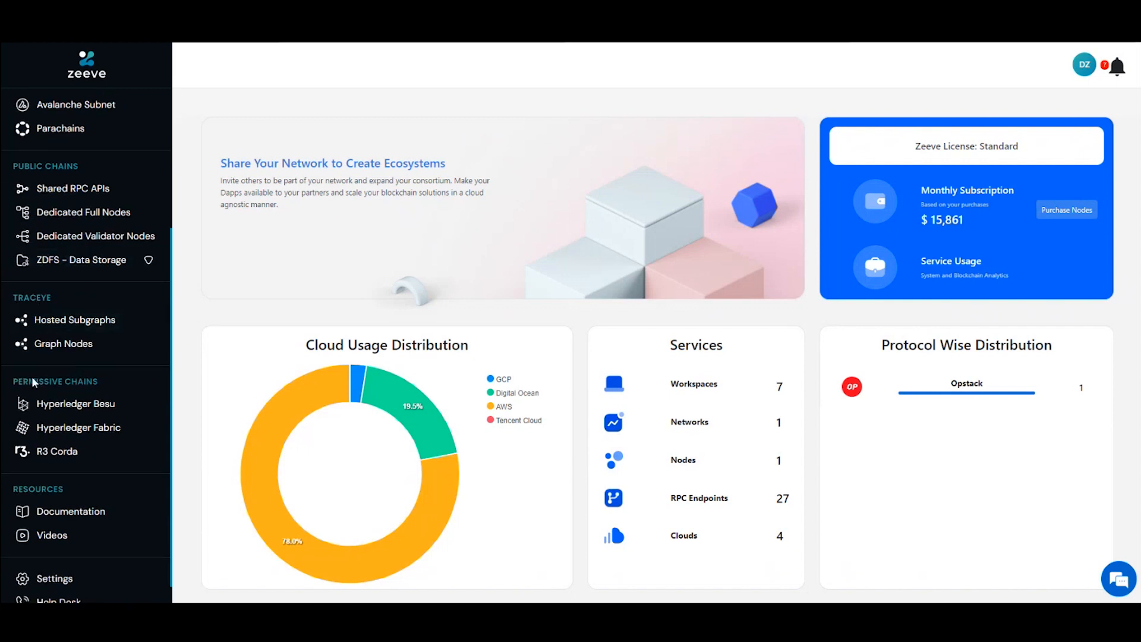
pyautogui.scroll(4, 84, 390)
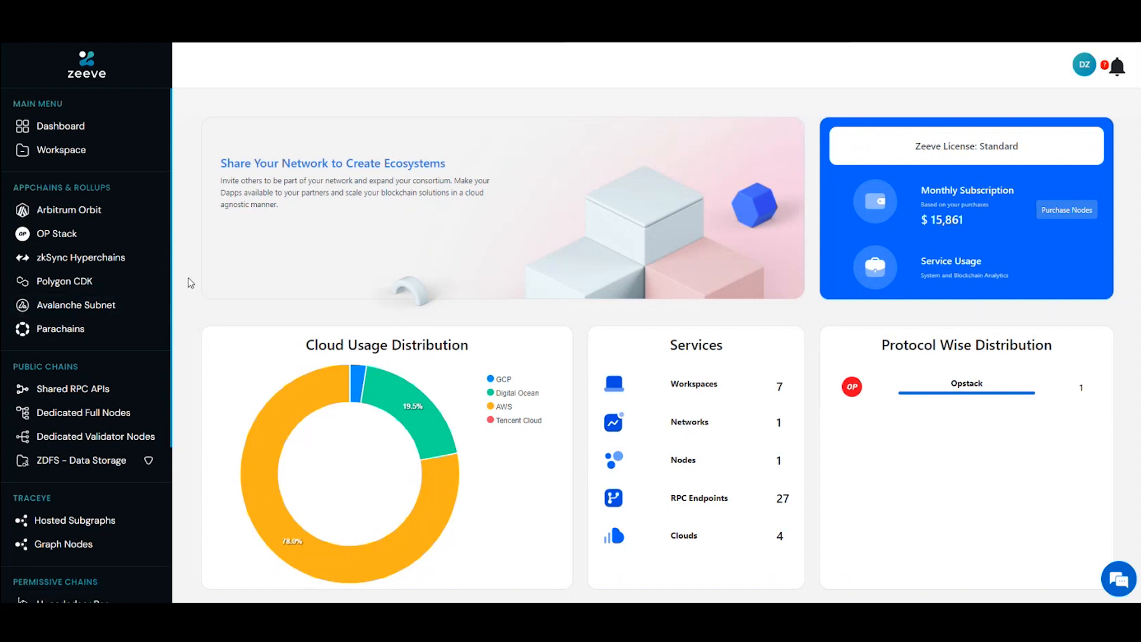
# Step: Go to the OP Stack rollups and start deploying a new devnet
pyautogui.click(50, 232)
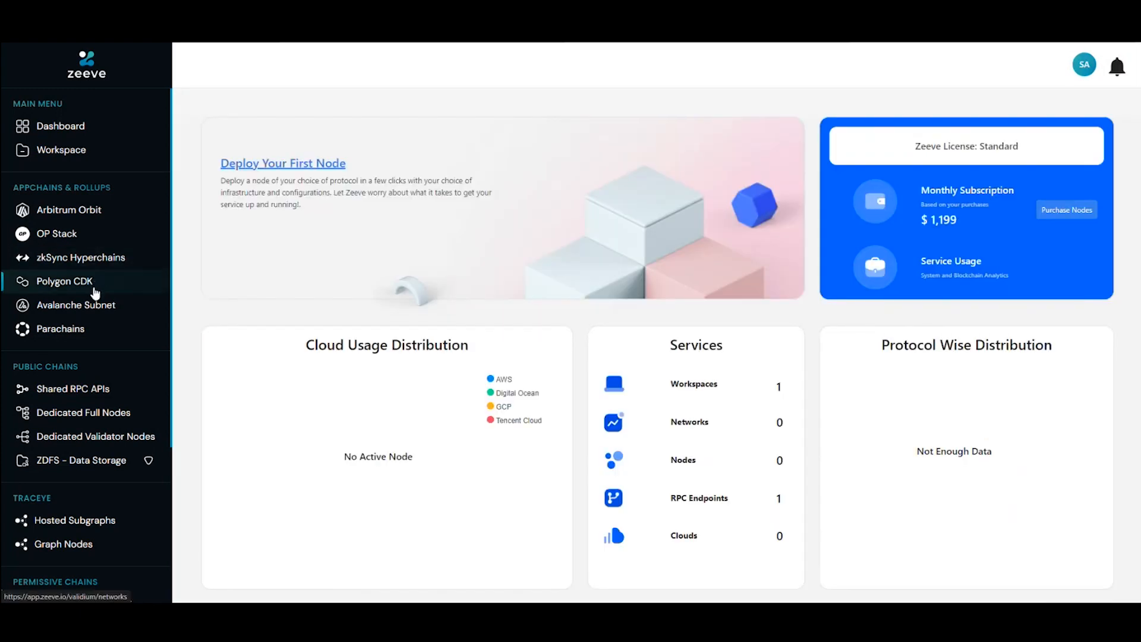
pyautogui.click(66, 241)
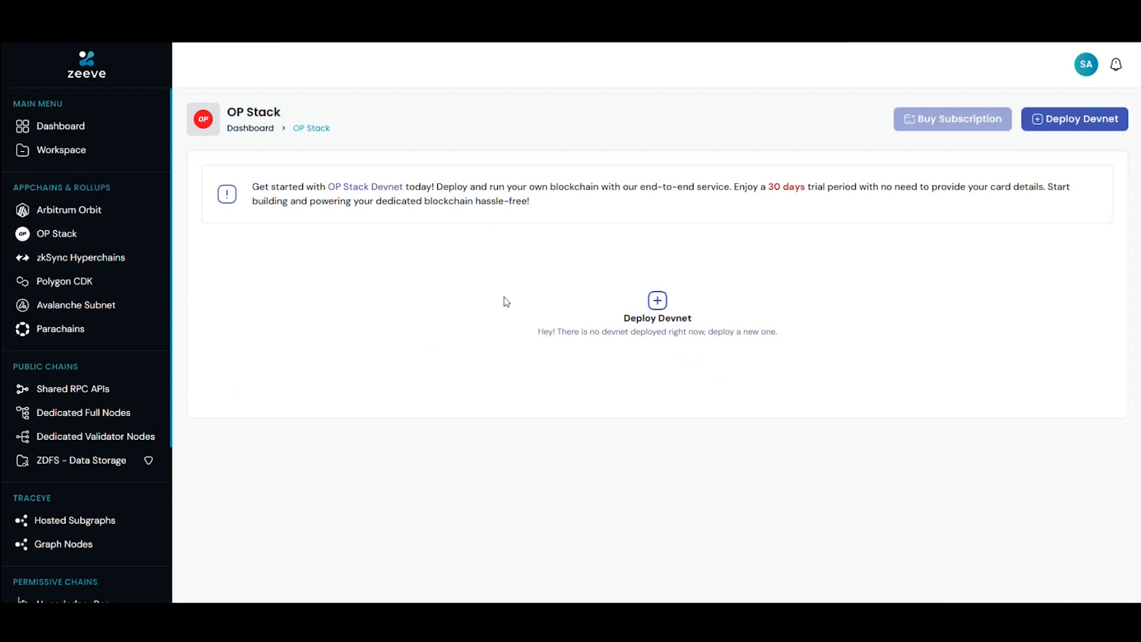
pyautogui.click(657, 300)
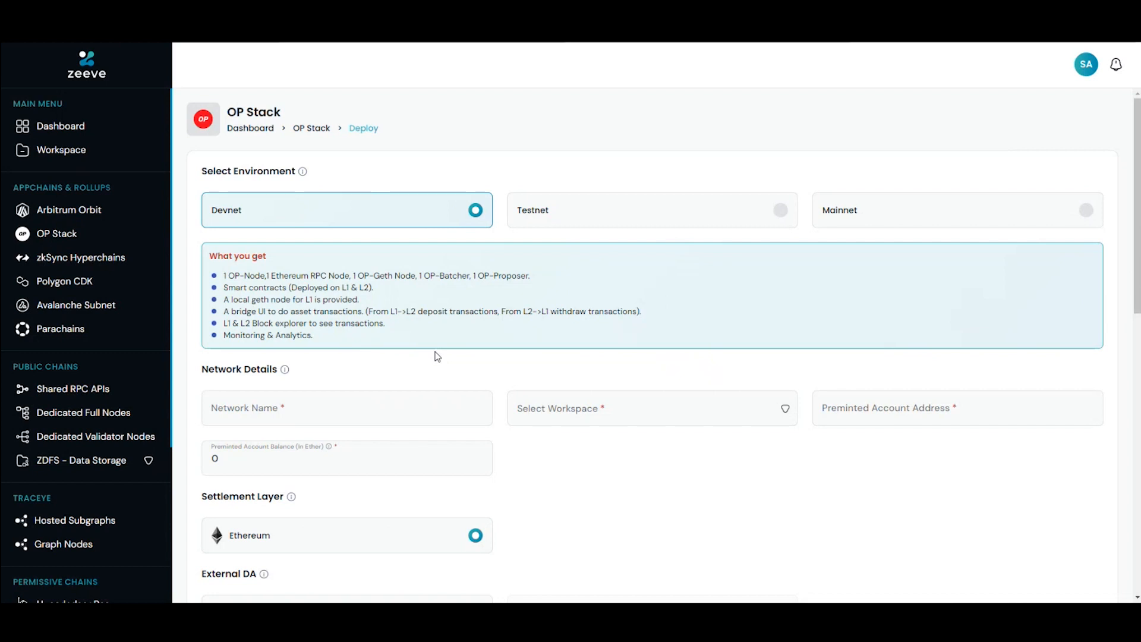
# Step: Preview the Testnet and Mainnet environments and return the selection to Devnet
pyautogui.click(716, 211)
pyautogui.click(925, 214)
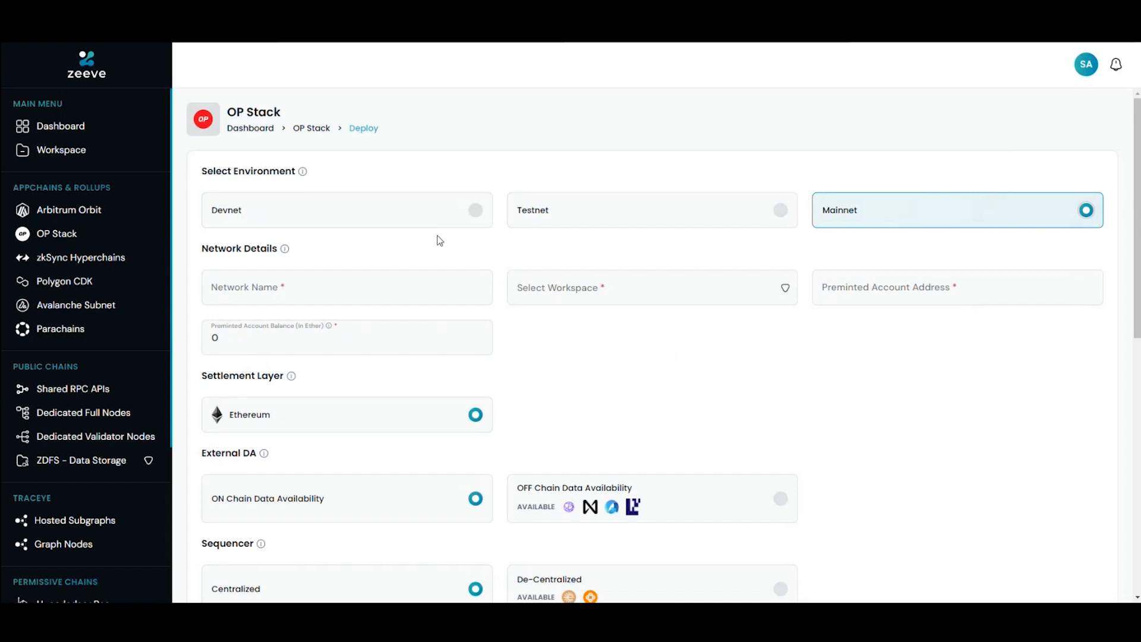
pyautogui.click(350, 224)
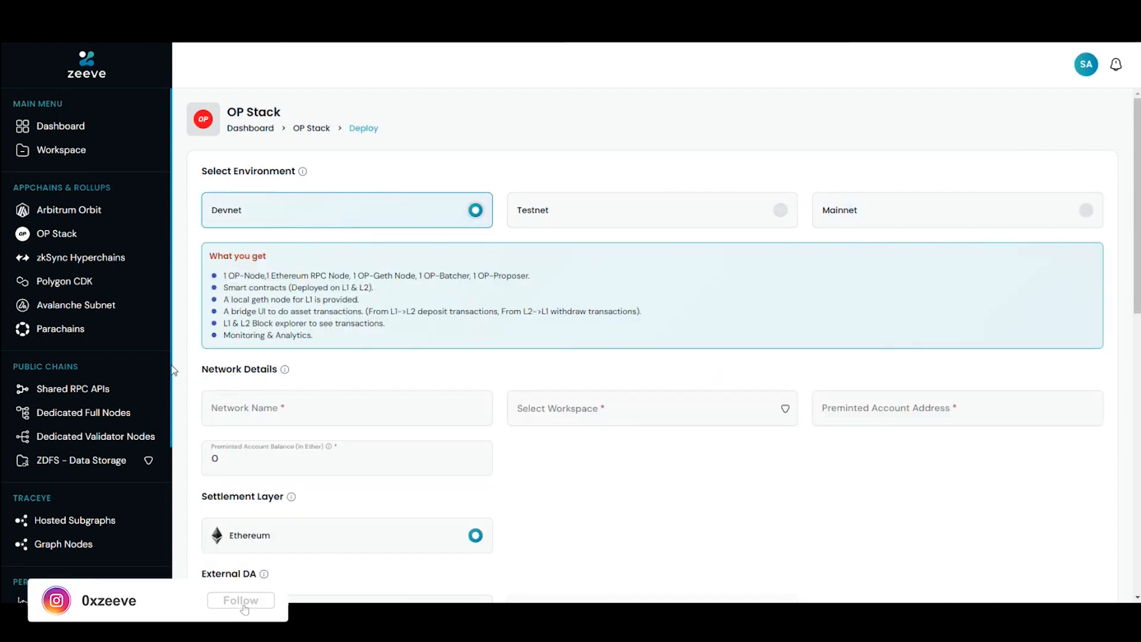
# Step: Examine what the Devnet environment includes and which network, settlement, data availability and sequencer settings the form offers
pyautogui.scroll(-1, 174, 371)
pyautogui.scroll(-1, 203, 375)
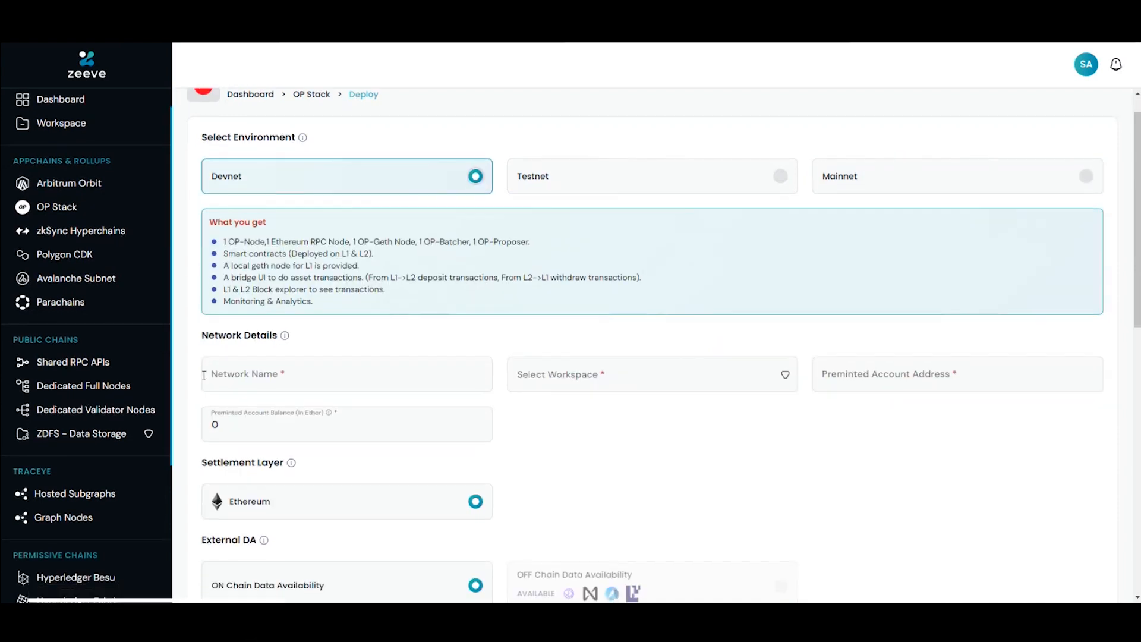
pyautogui.scroll(-1, 204, 376)
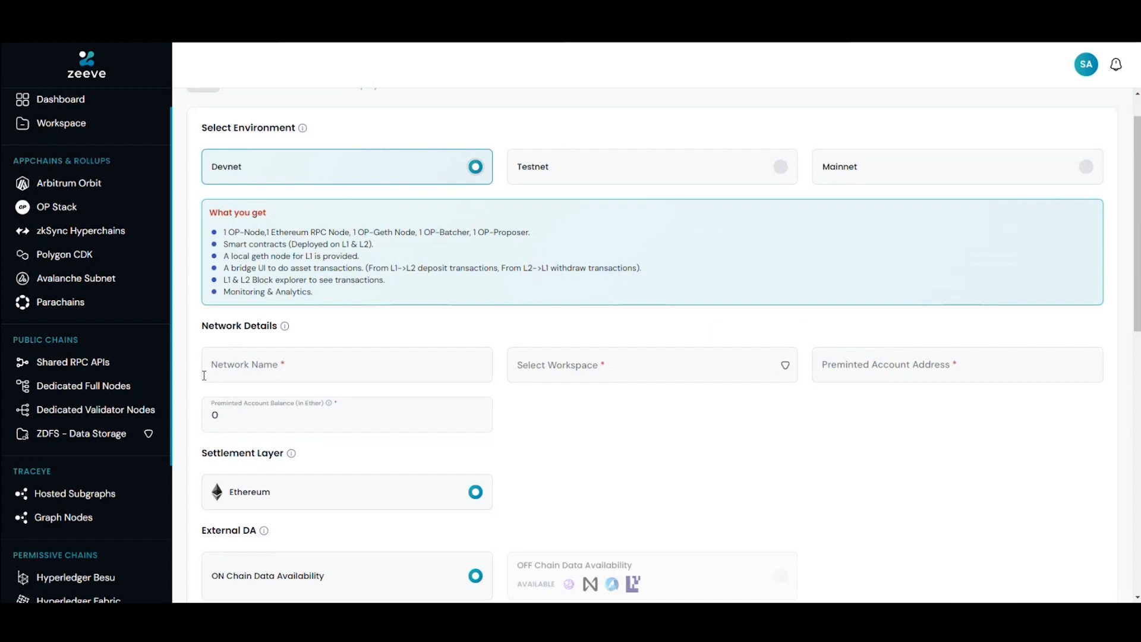
pyautogui.scroll(-1, 204, 375)
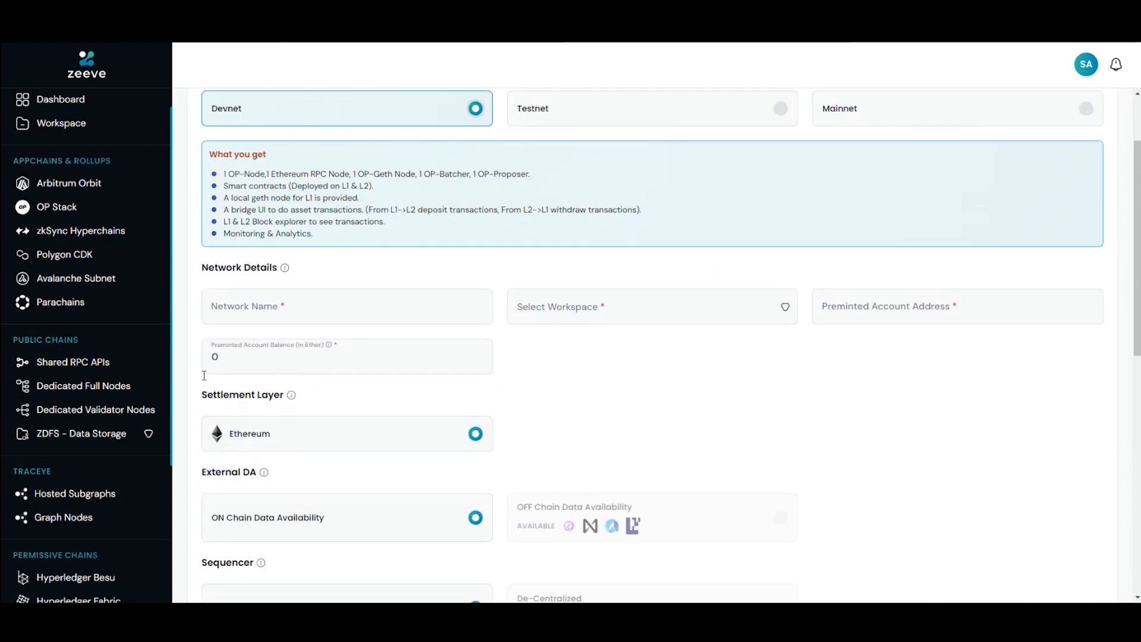
pyautogui.scroll(2, 205, 380)
pyautogui.scroll(-1, 204, 380)
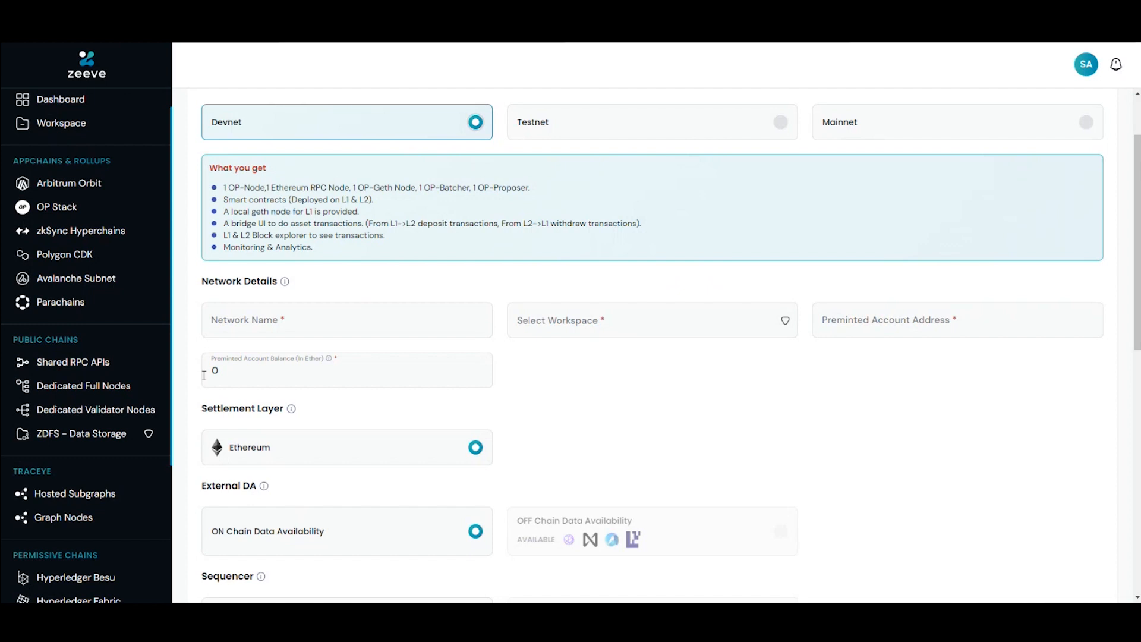
pyautogui.scroll(-1, 204, 376)
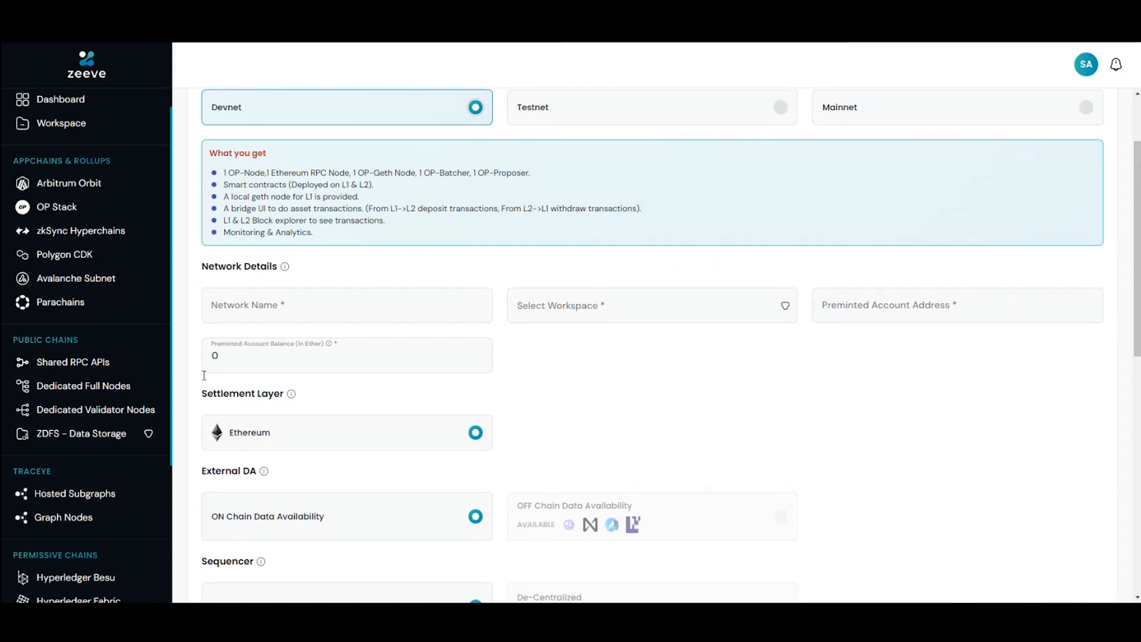
pyautogui.scroll(-4, 204, 376)
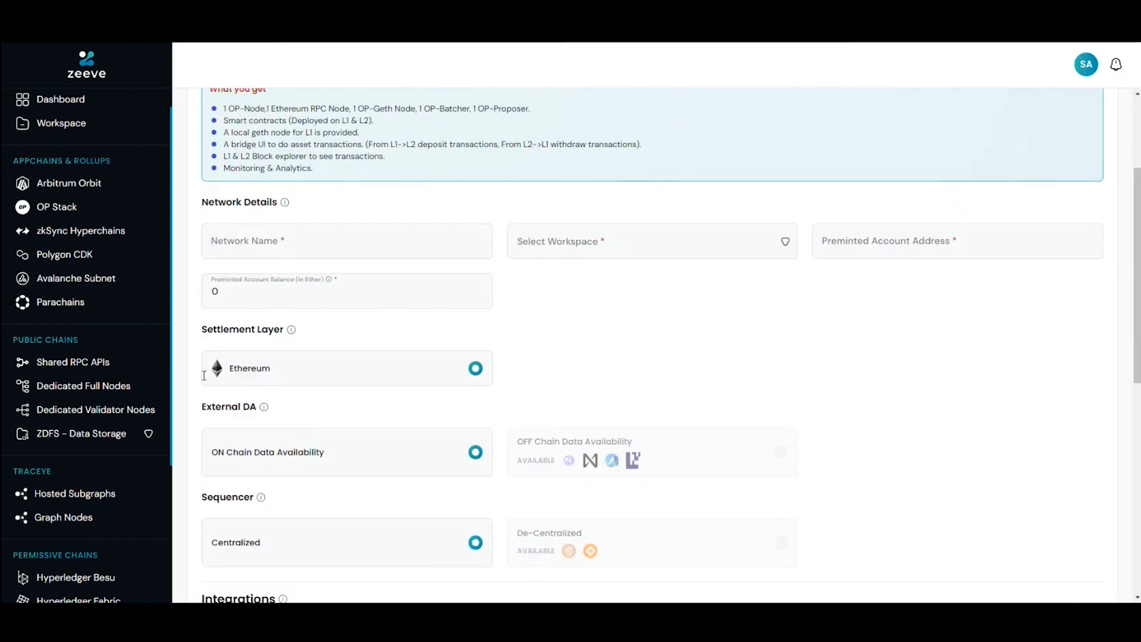
pyautogui.scroll(5, 204, 380)
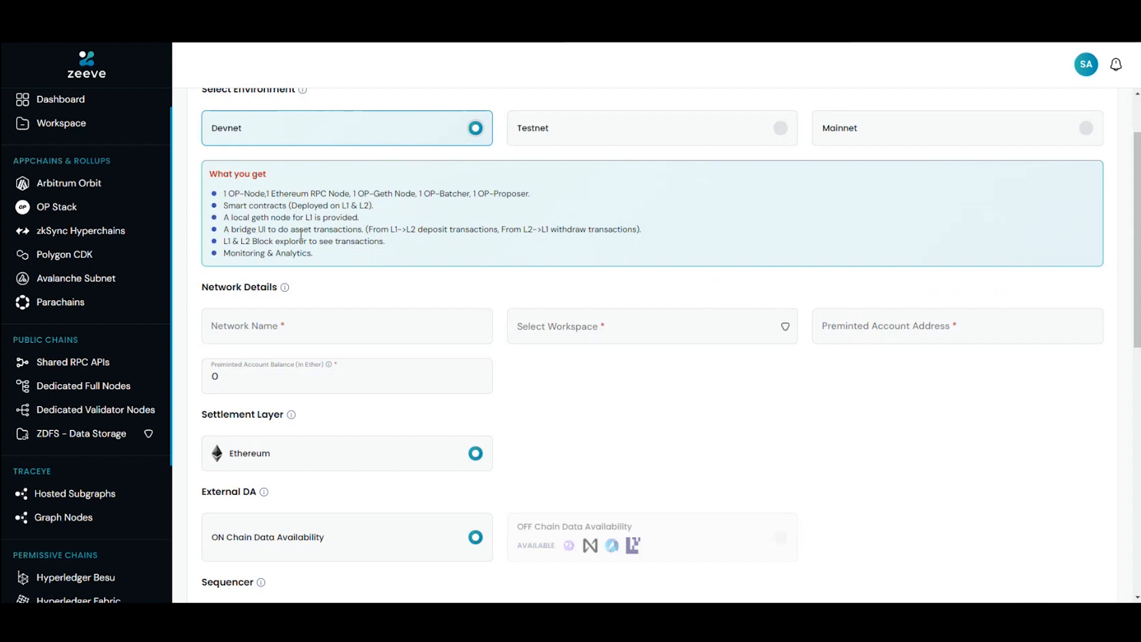
pyautogui.scroll(-1, 412, 245)
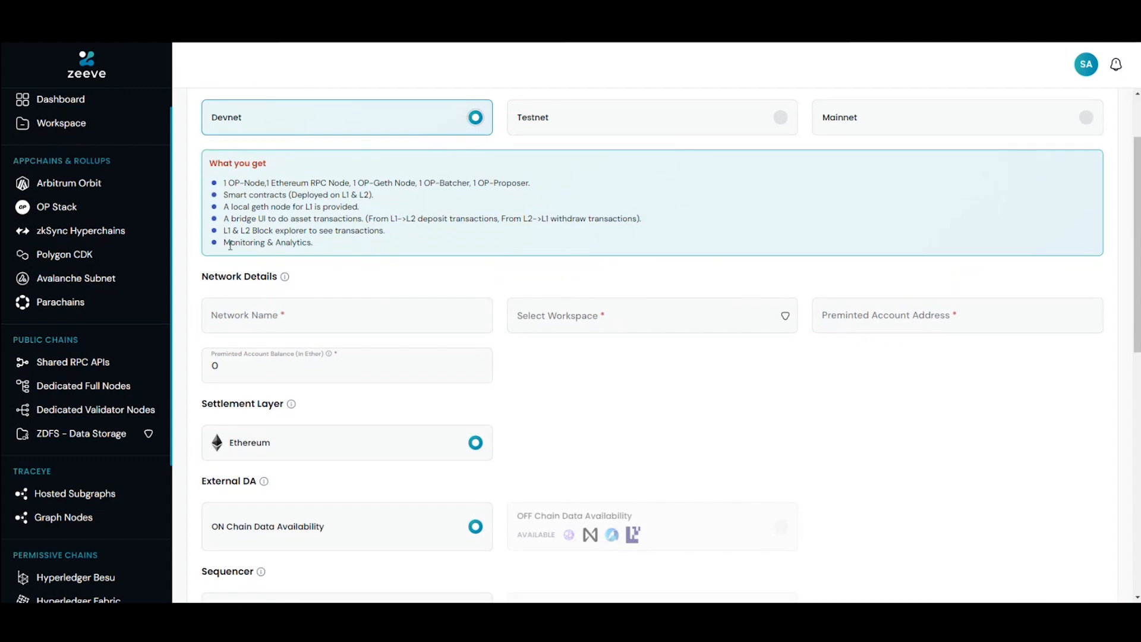
pyautogui.scroll(-2, 230, 245)
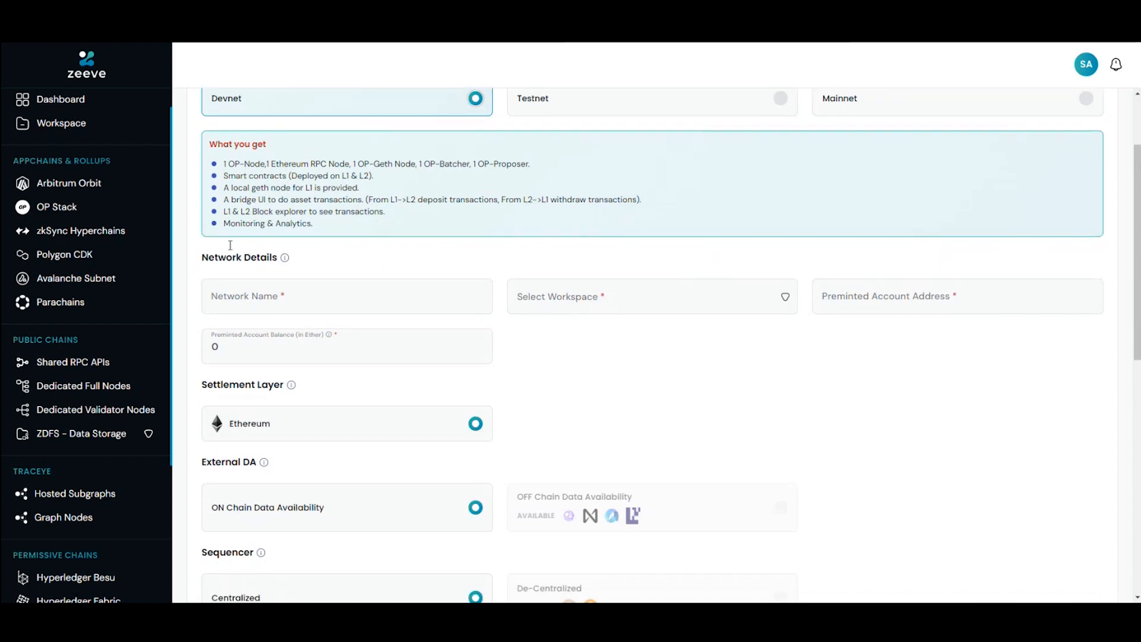
pyautogui.scroll(3, 333, 256)
pyautogui.scroll(-2, 331, 255)
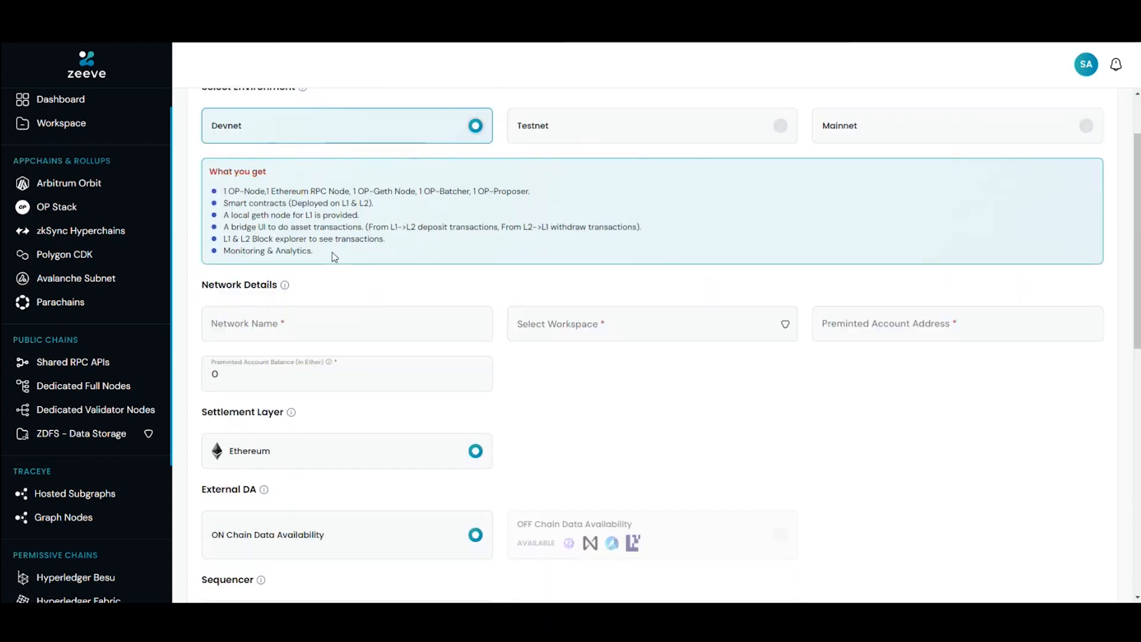
# Step: Name the network myopchain and assign it to the Zeeve dev workspace
pyautogui.click(325, 303)
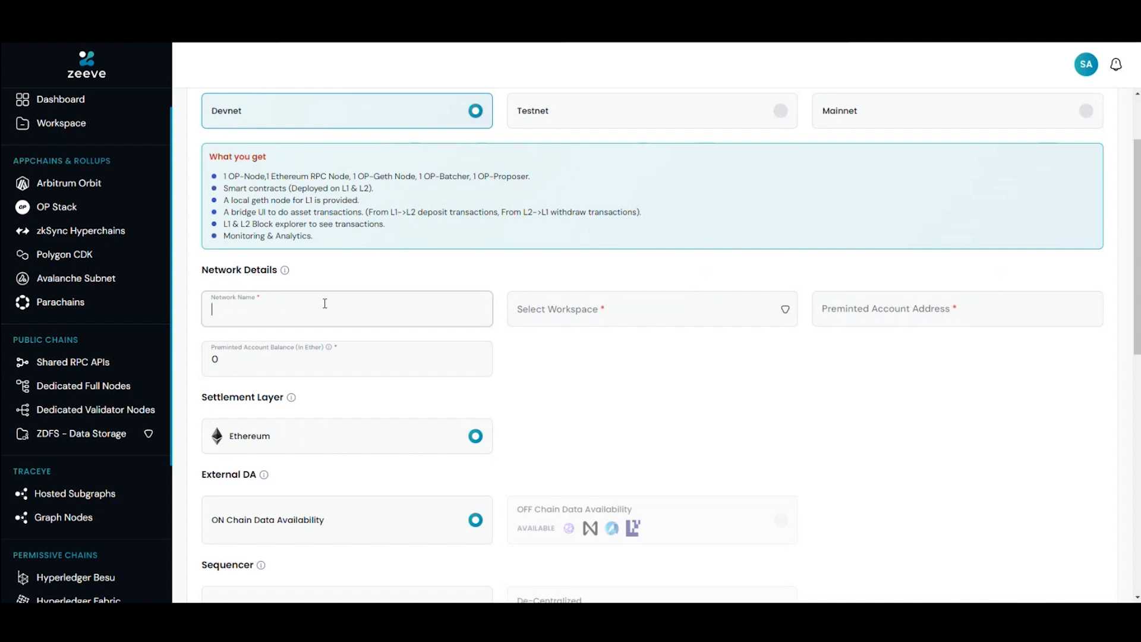
pyautogui.write('opchain')
pyautogui.press('Home')
pyautogui.write('my')
pyautogui.click(634, 308)
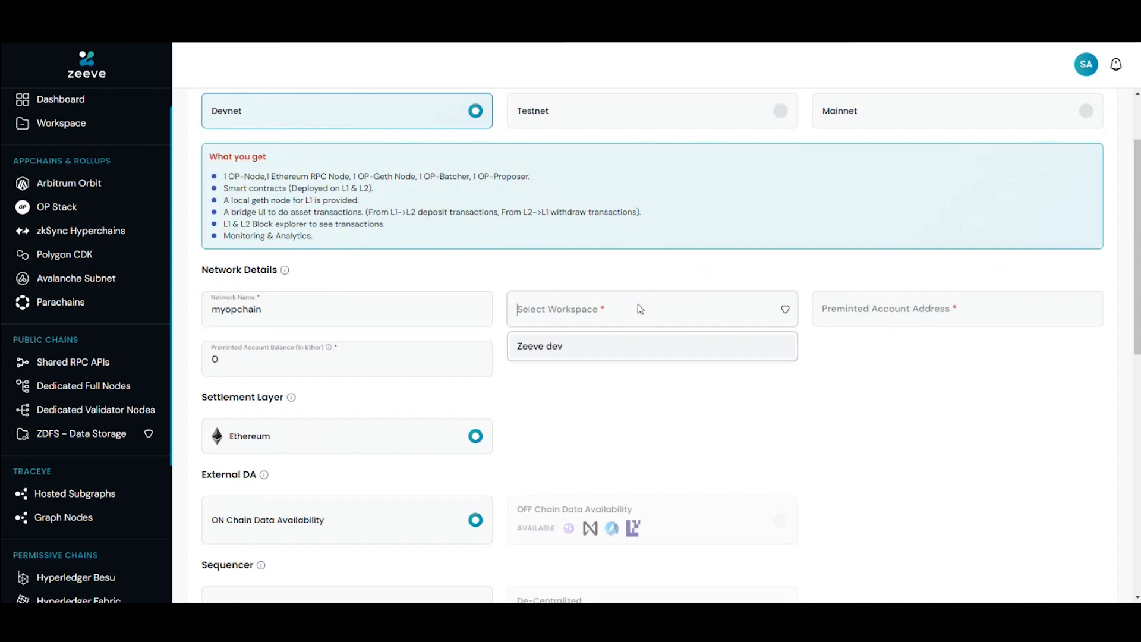
pyautogui.click(601, 348)
# Step: Paste the copied wallet address as the preminted account address
pyautogui.click(851, 302)
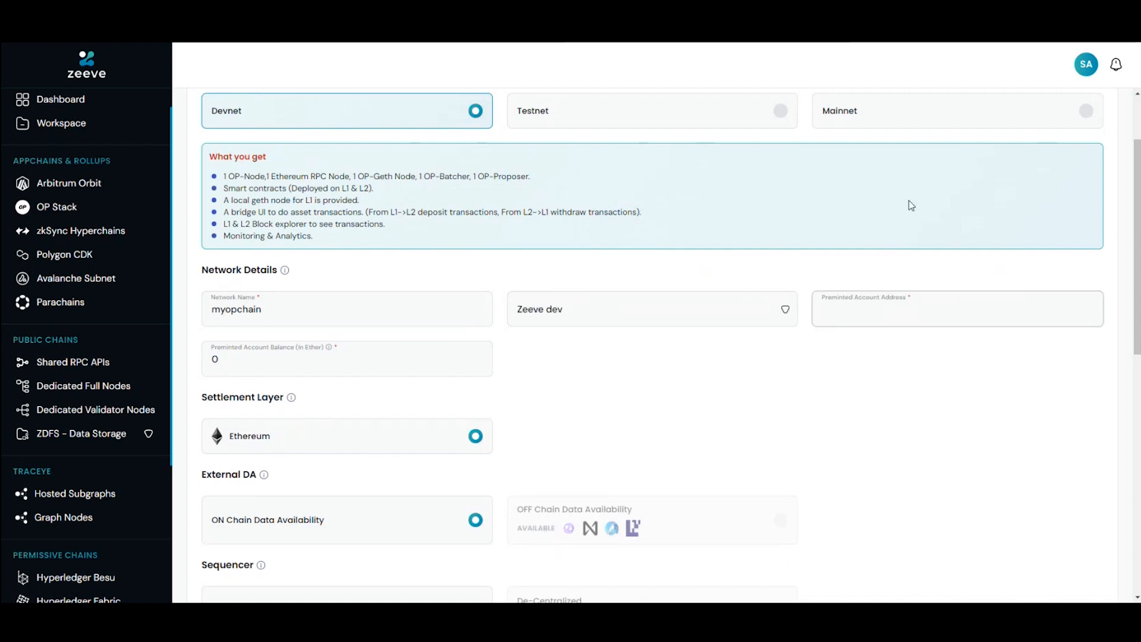
pyautogui.click(841, 527)
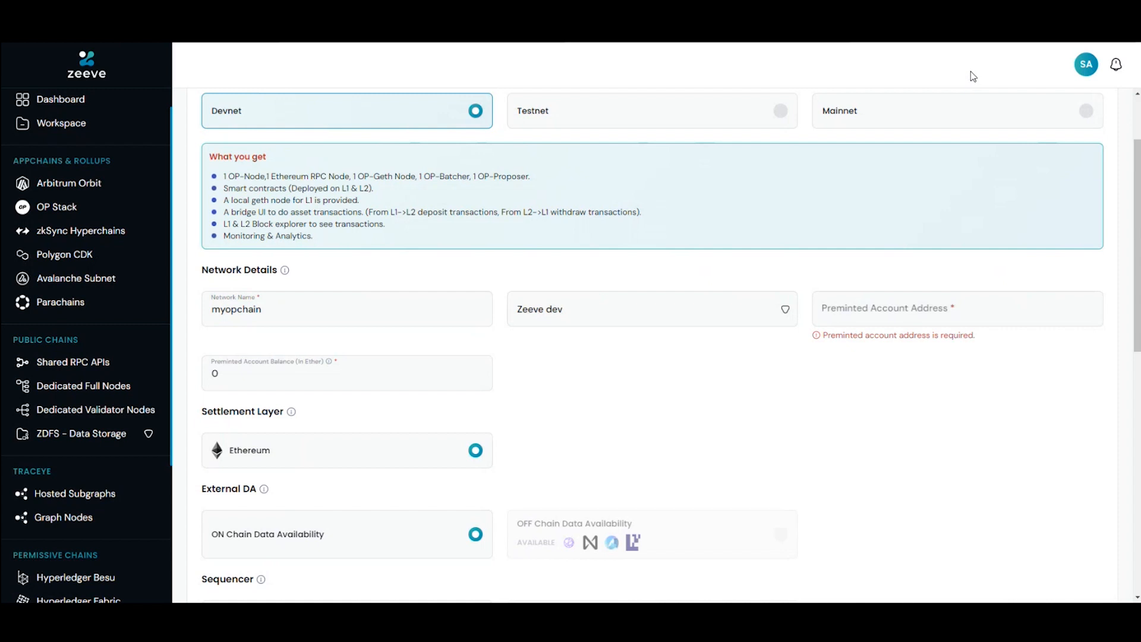
pyautogui.click(697, 247)
pyautogui.write('0xf27fDbE0b09D9827d42E638d0DdD6977Dc26A9D0')
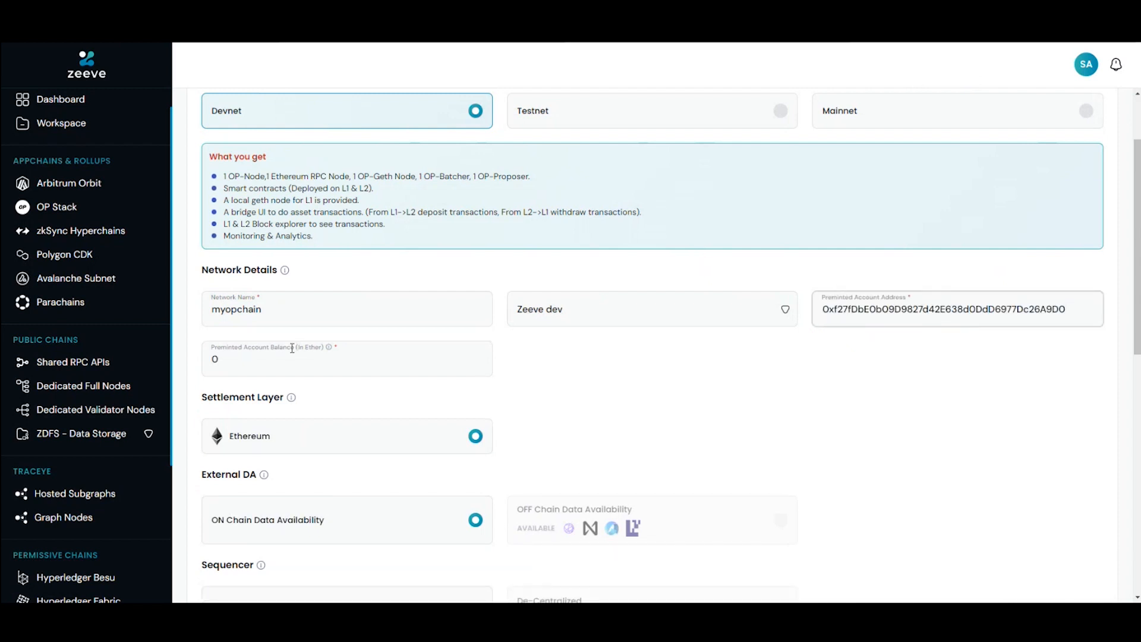
# Step: Set the preminted account balance to 1,000,000,000 Ether
pyautogui.click(269, 370)
pyautogui.write('100,000,000,000,')
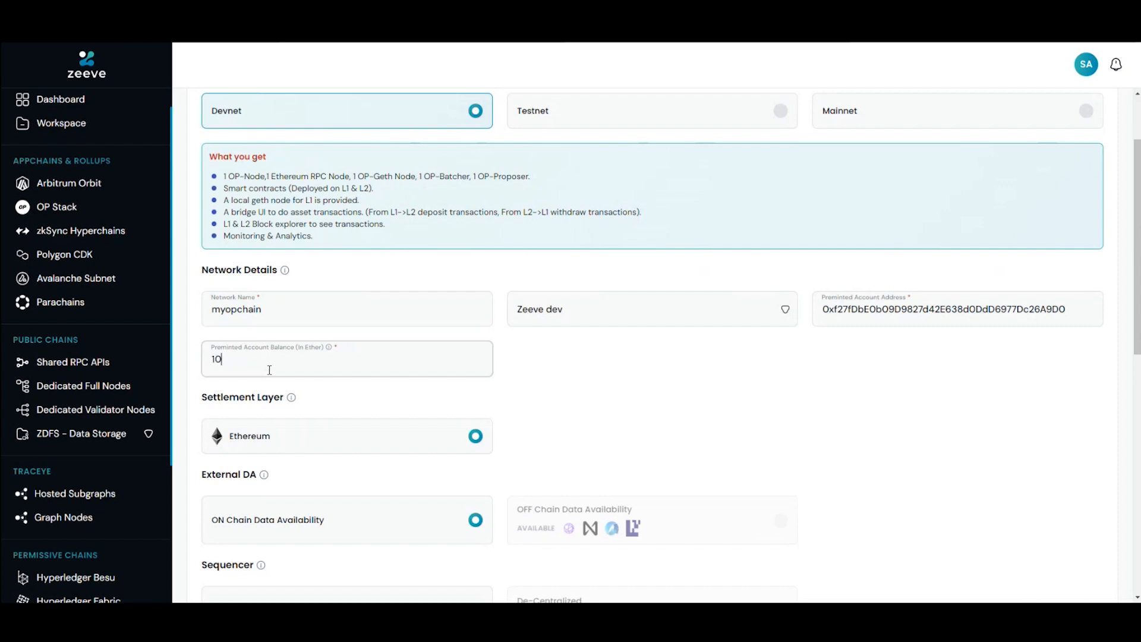
pyautogui.write('000')
pyautogui.press('BackSpace')
pyautogui.press('BackSpace')
pyautogui.press('BackSpace')
pyautogui.press('BackSpace')
pyautogui.press('BackSpace')
# Step: Examine the Devnet settlement layer, data availability, sequencer and integration options down to the end of the deployment form
pyautogui.scroll(-1, 650, 350)
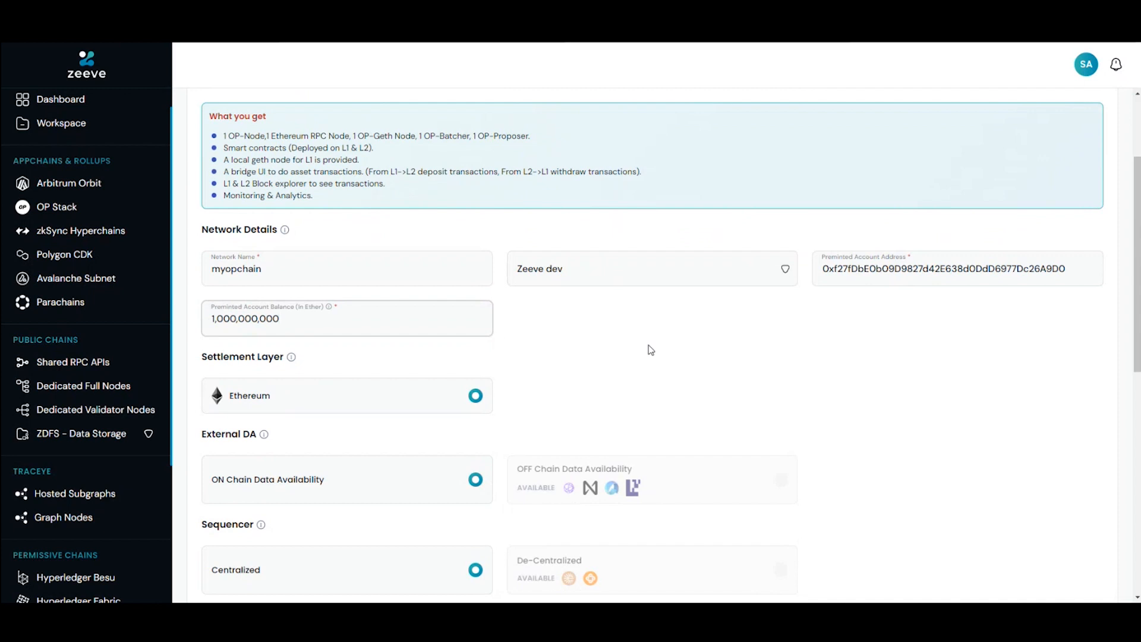
pyautogui.scroll(-2, 650, 350)
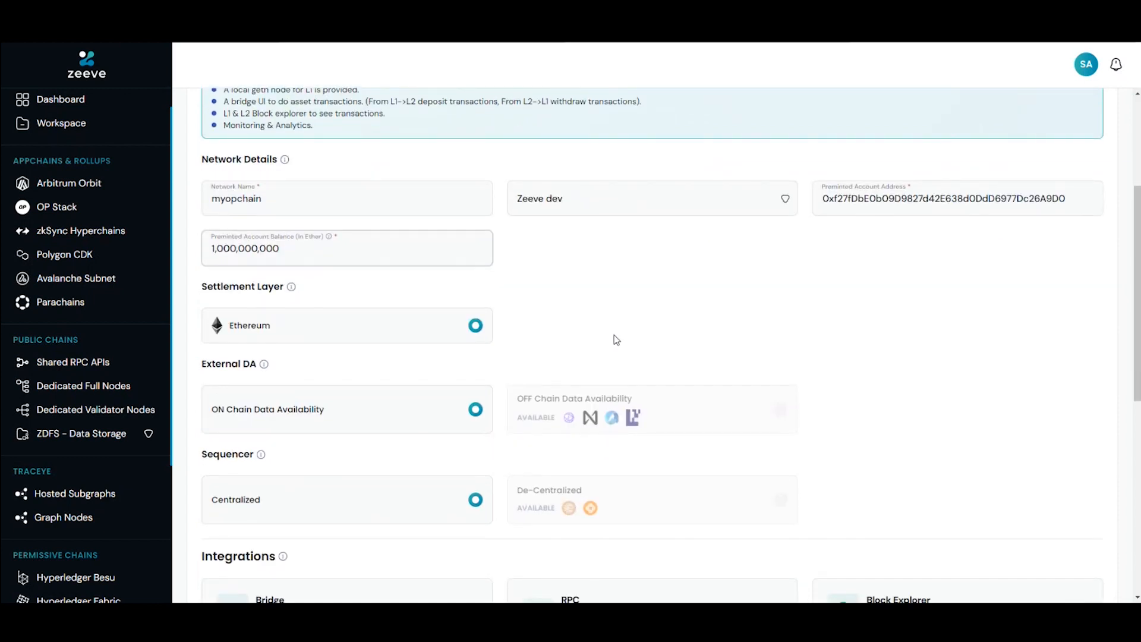
pyautogui.scroll(-1, 610, 337)
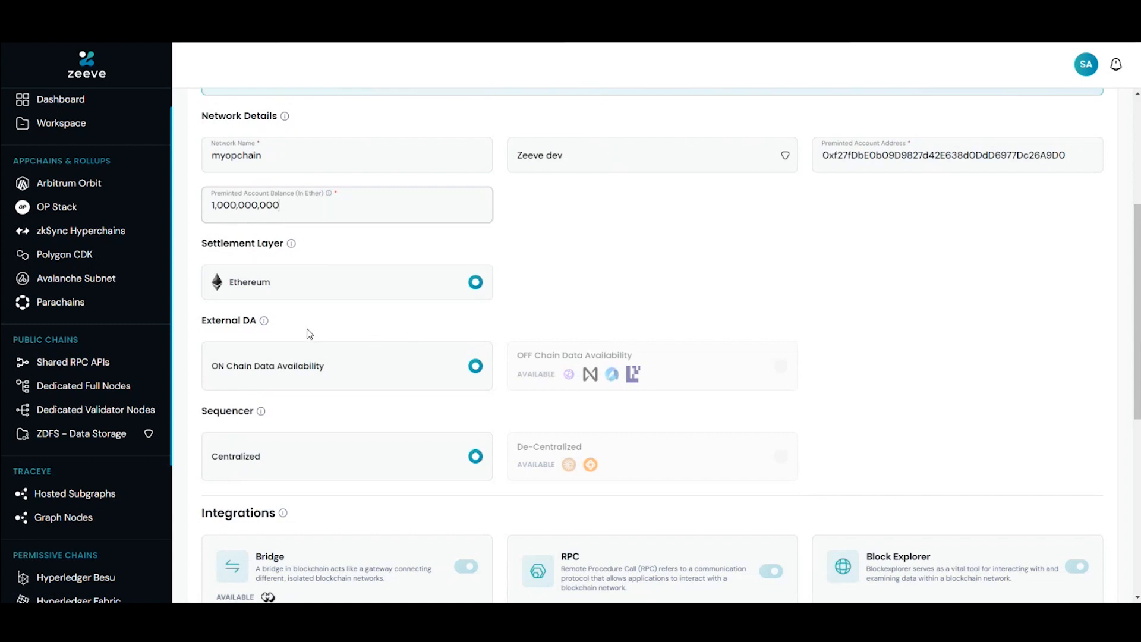
pyautogui.scroll(-1, 309, 333)
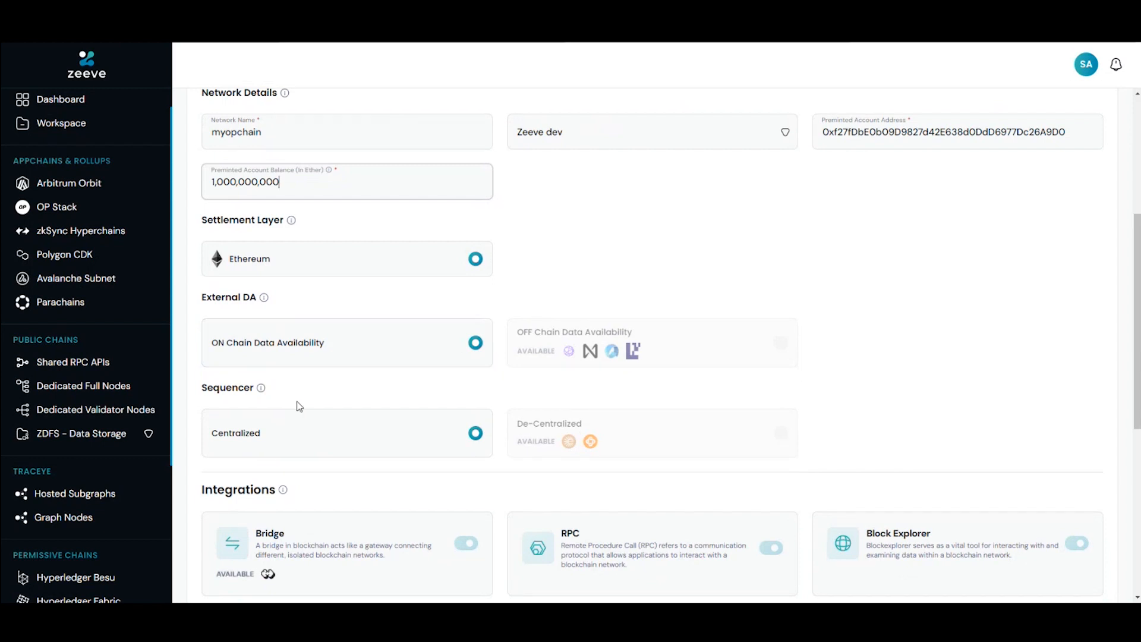
pyautogui.scroll(-1, 299, 407)
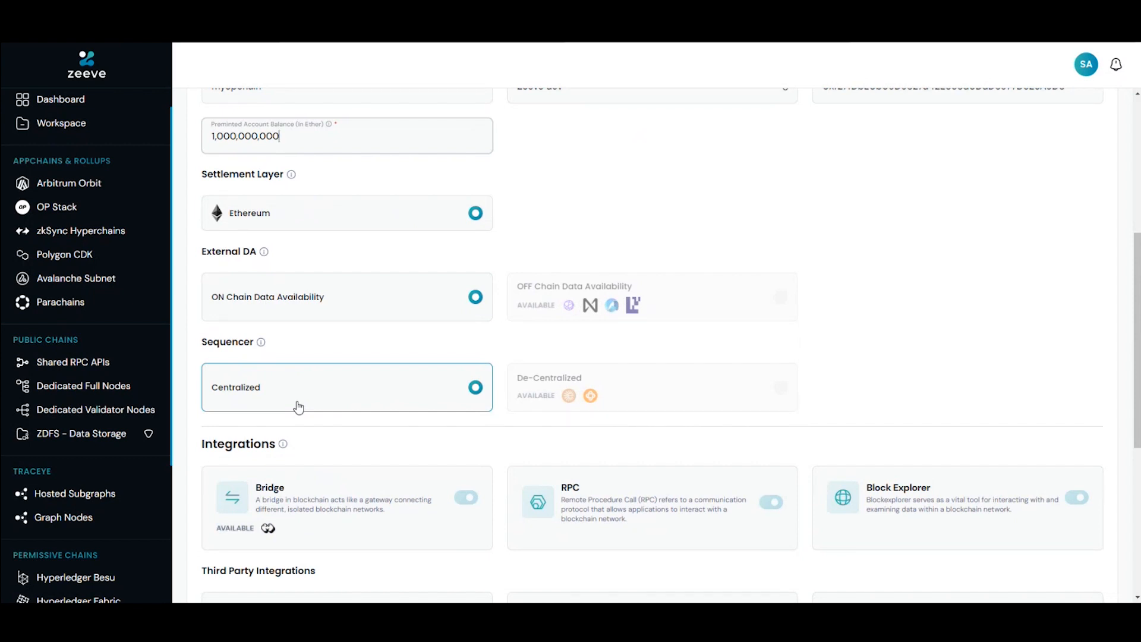
pyautogui.scroll(-1, 298, 407)
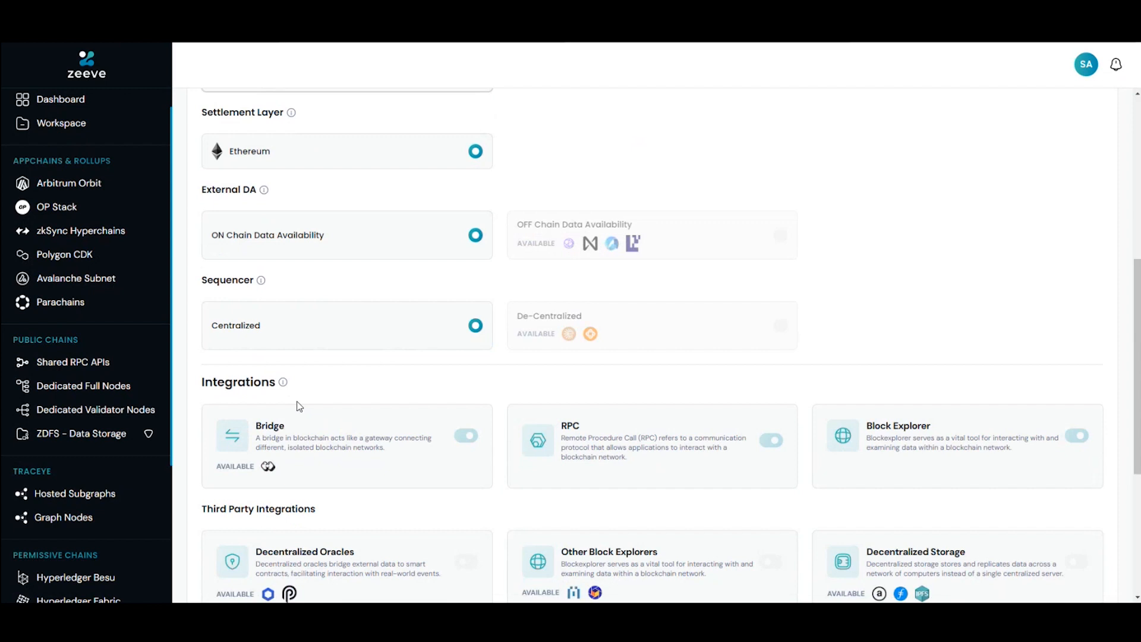
pyautogui.scroll(-1, 298, 406)
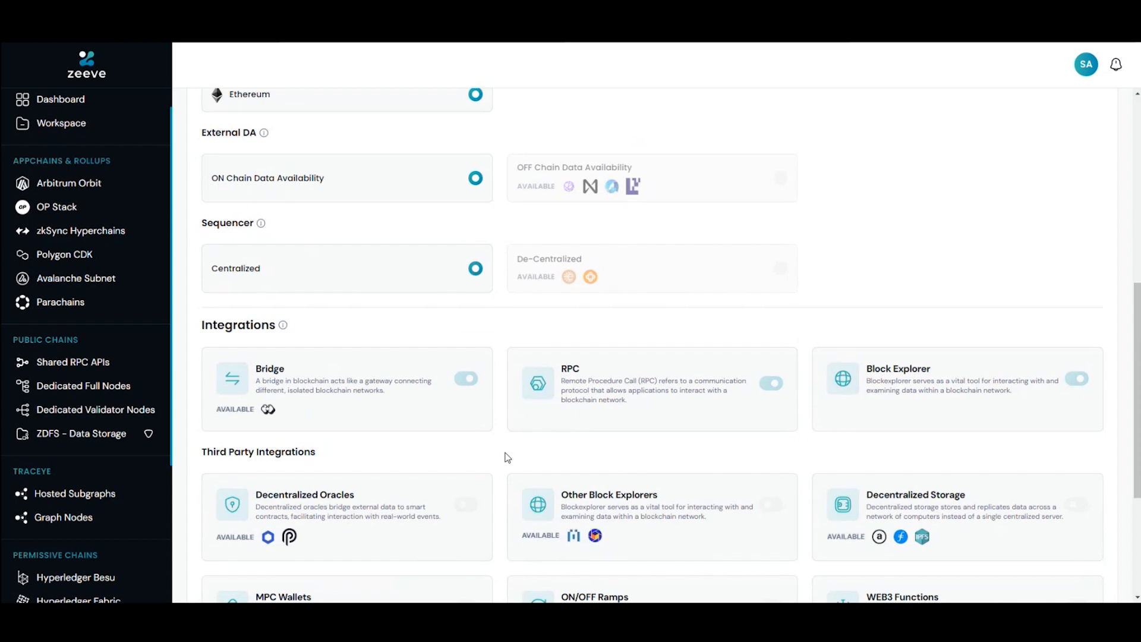
pyautogui.scroll(-1, 507, 457)
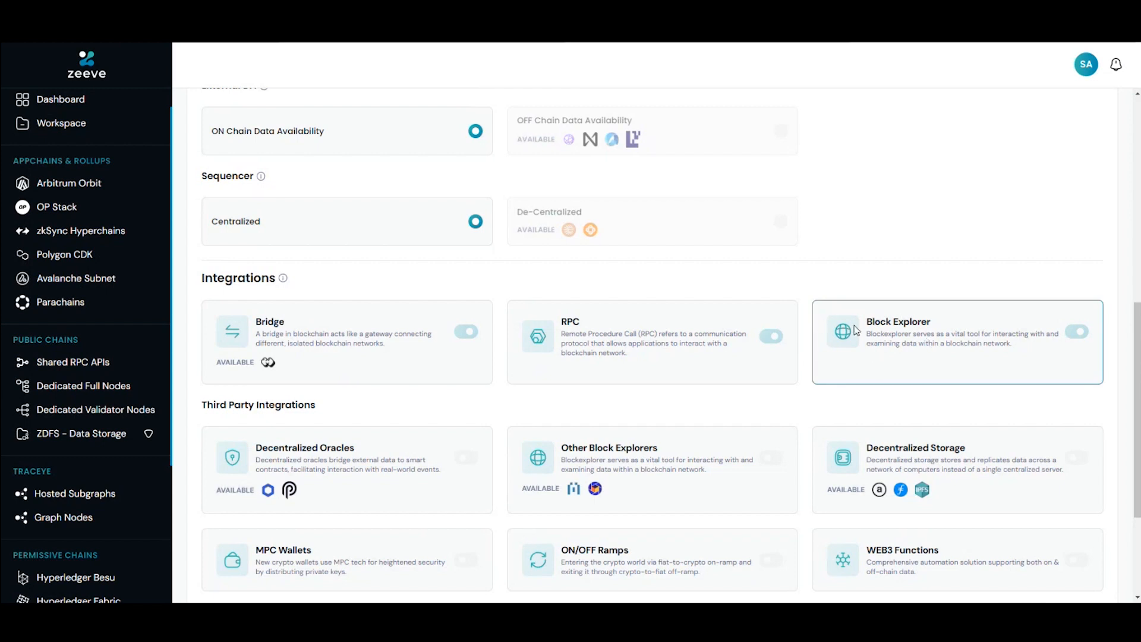
pyautogui.scroll(-2, 804, 293)
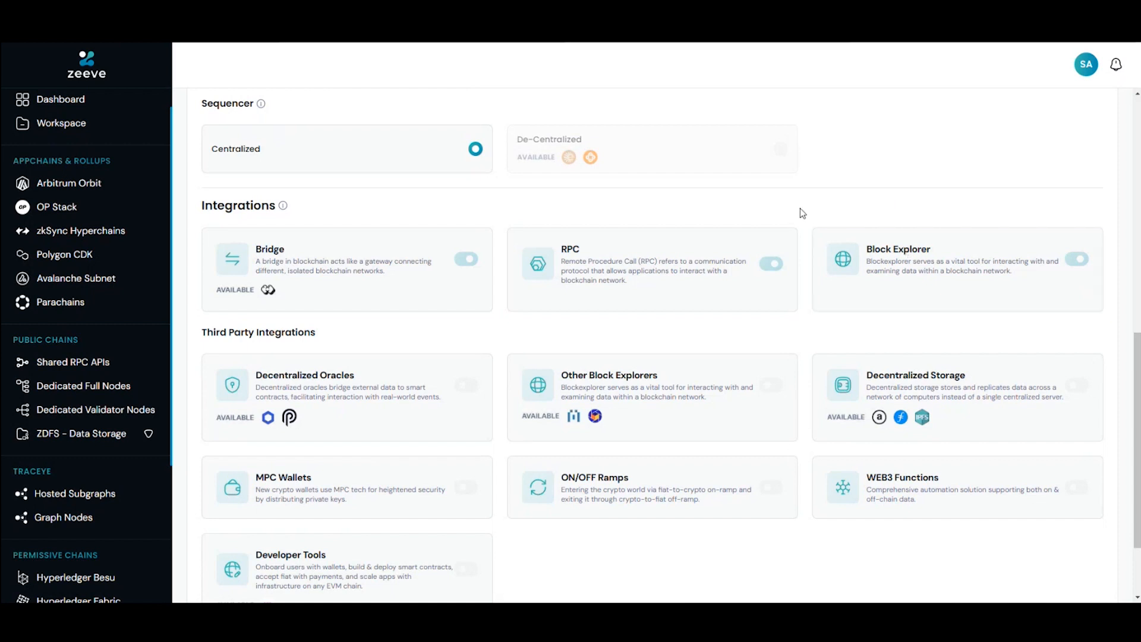
pyautogui.scroll(-1, 800, 210)
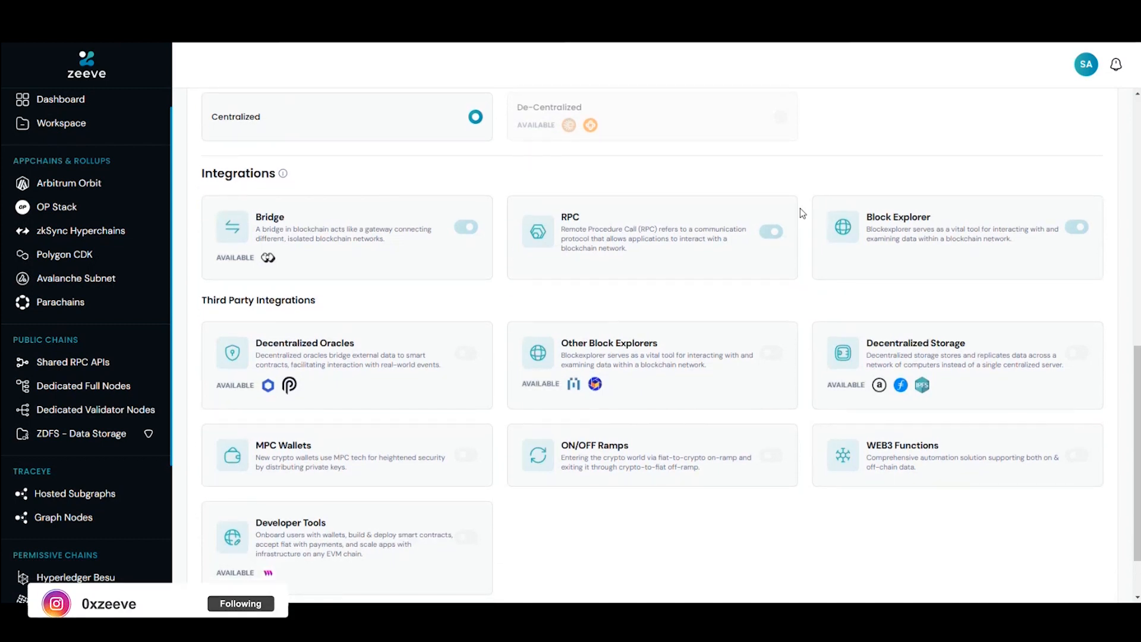
pyautogui.scroll(-1, 800, 208)
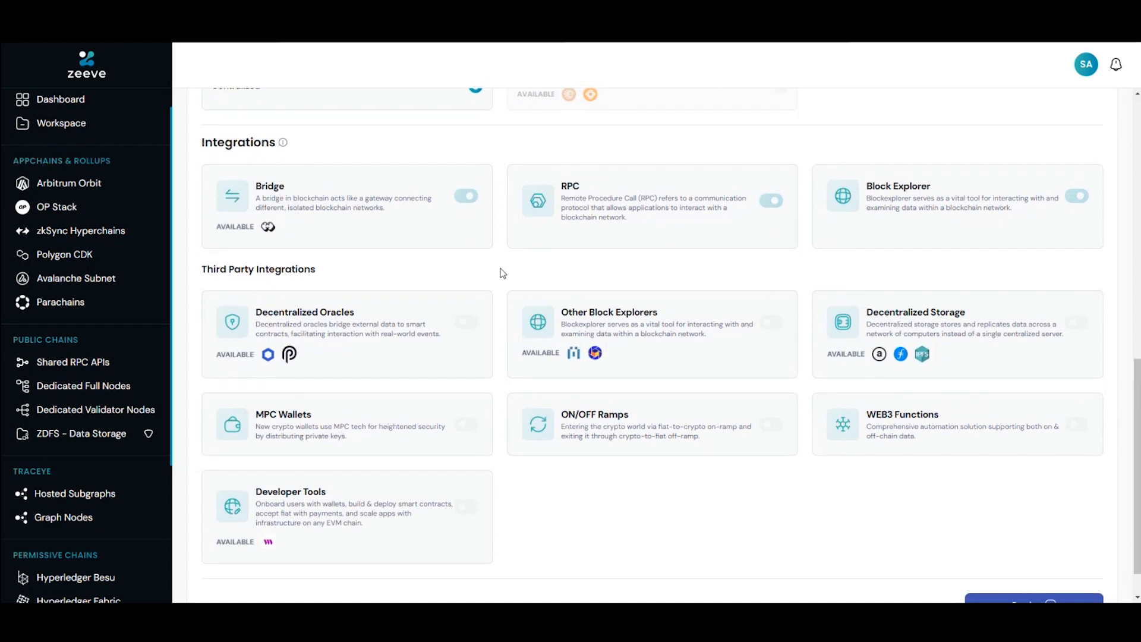
pyautogui.scroll(-1, 503, 273)
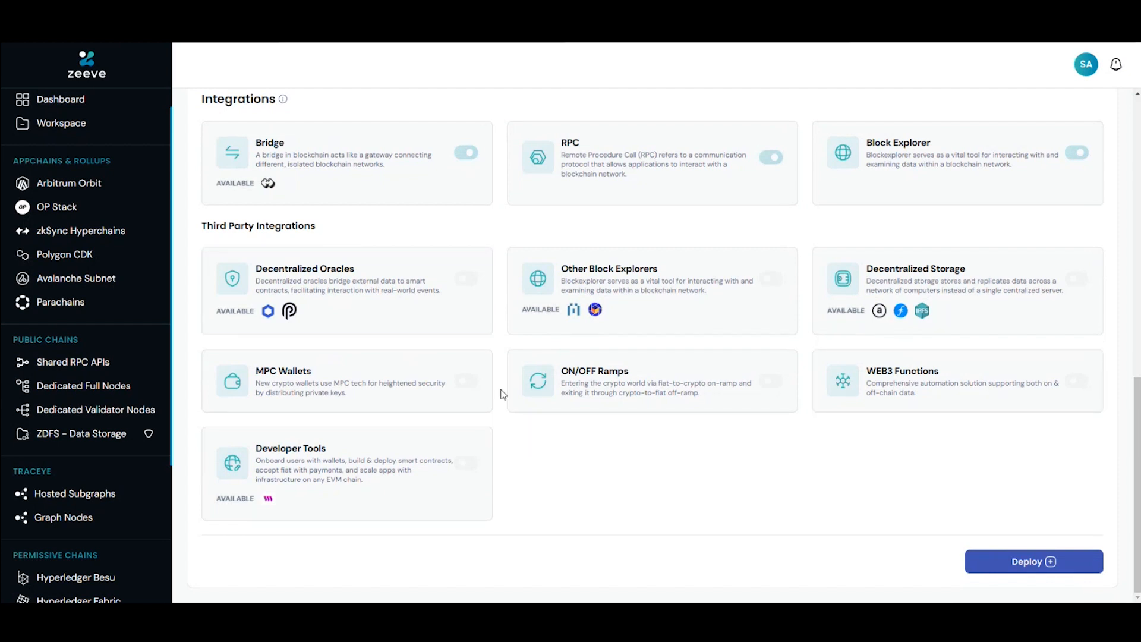
# Step: Switch the environment to Testnet and review the data availability, sequencer and integration options it offers
pyautogui.scroll(11, 501, 390)
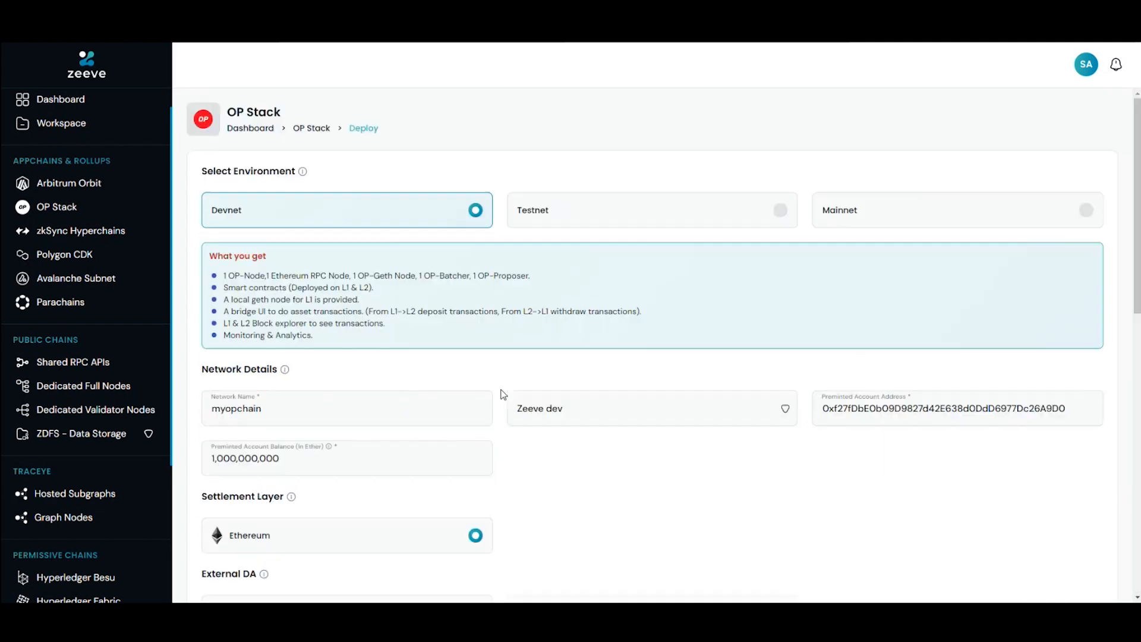
pyautogui.click(690, 222)
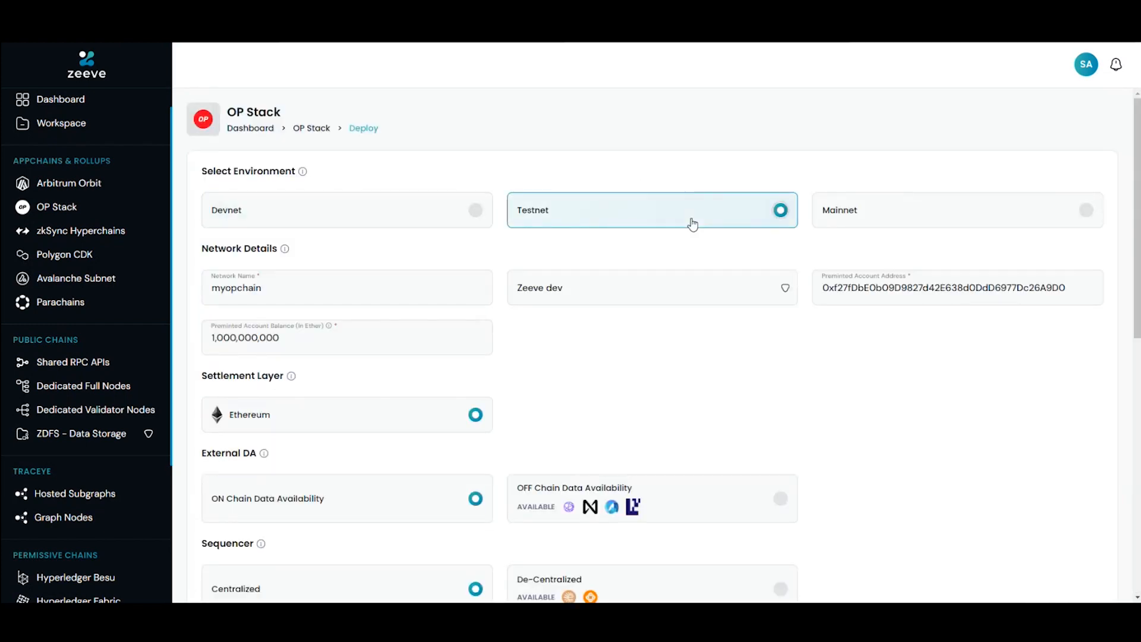
pyautogui.scroll(-8, 597, 388)
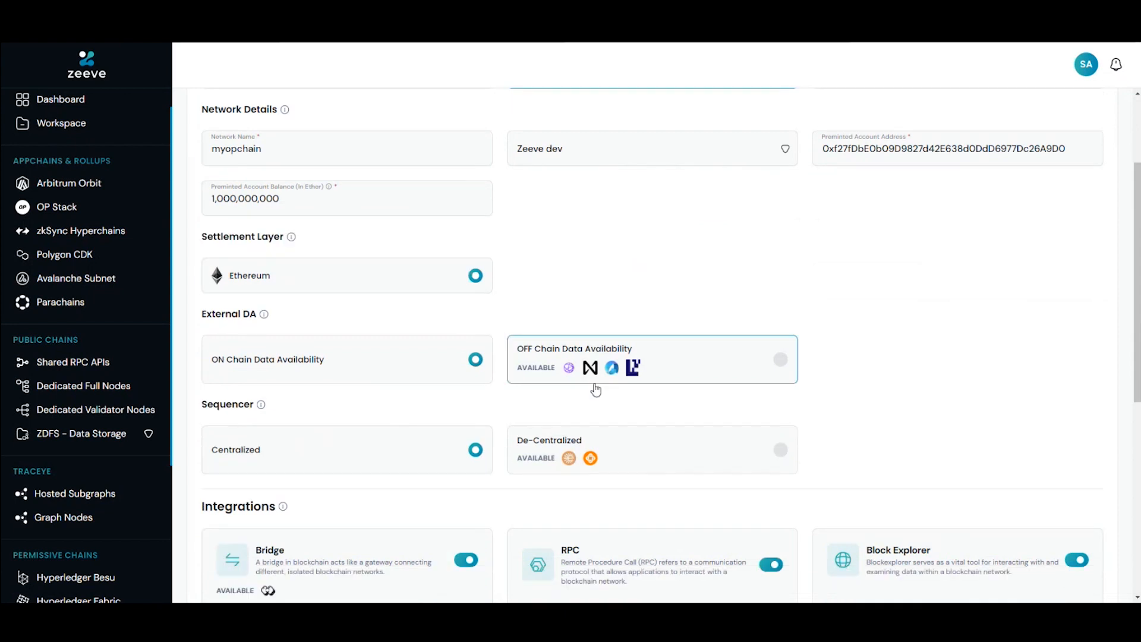
pyautogui.scroll(-2, 596, 383)
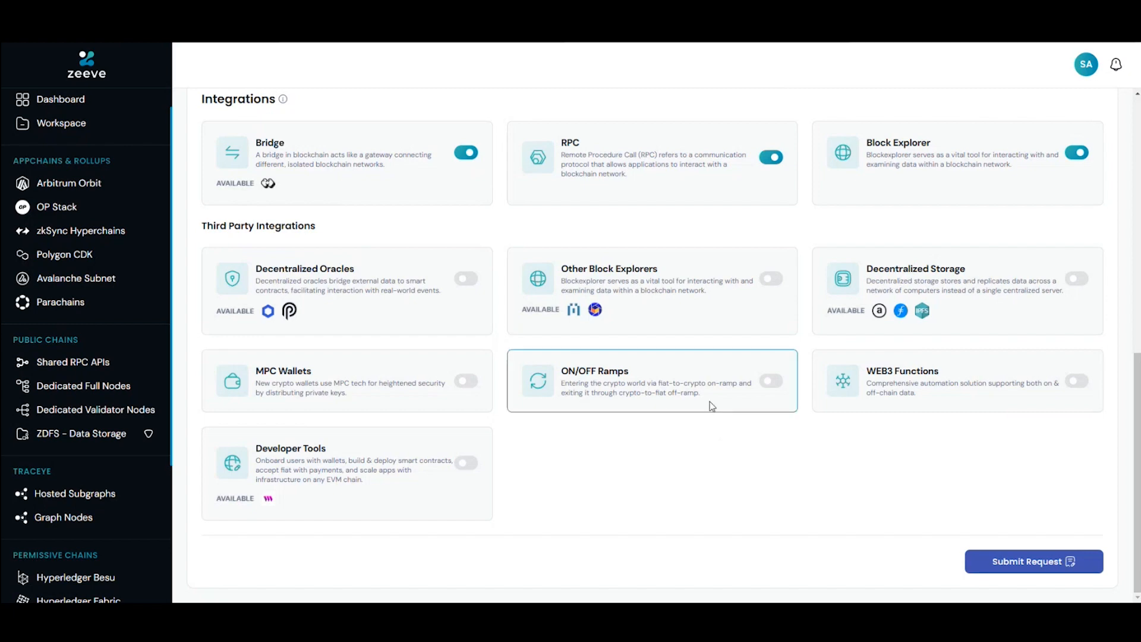
pyautogui.scroll(5, 712, 407)
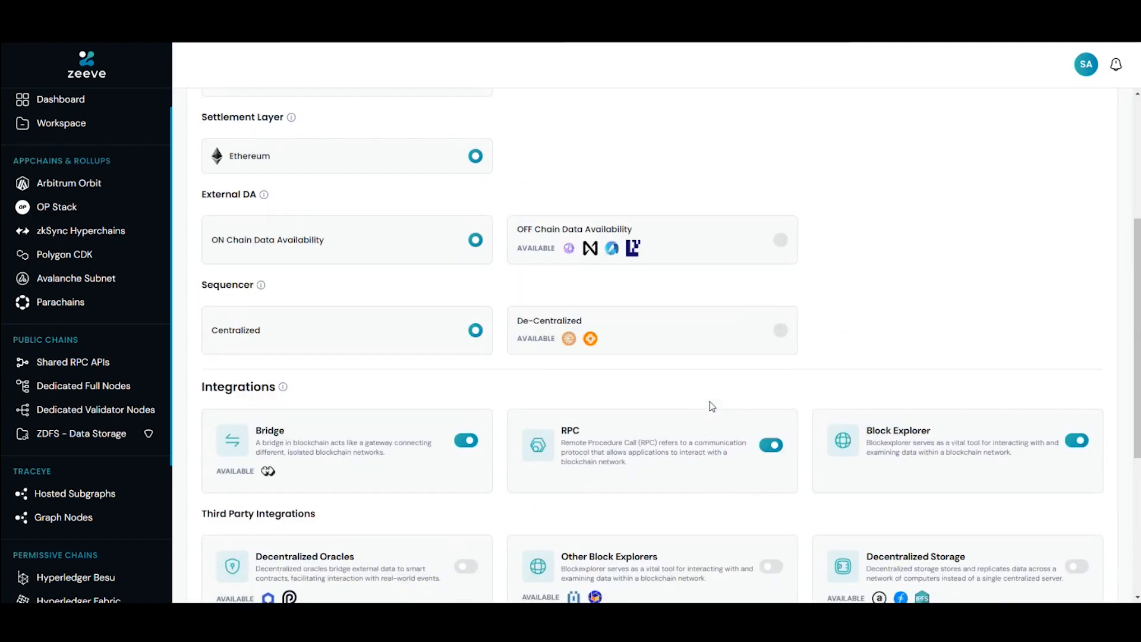
pyautogui.scroll(4, 712, 406)
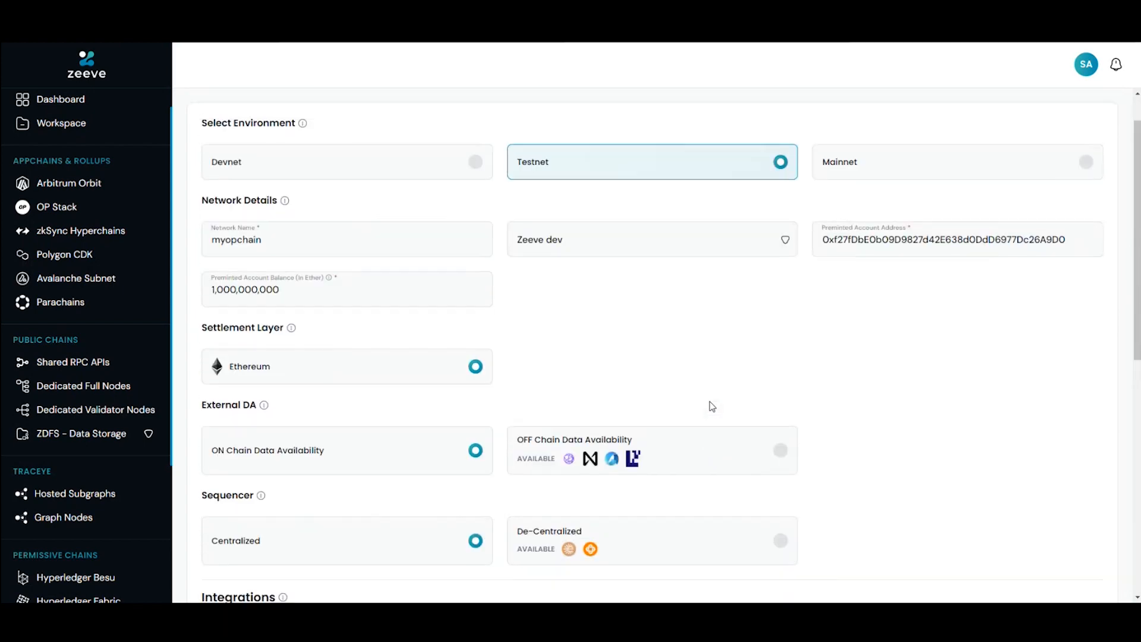
pyautogui.scroll(1, 710, 404)
# Step: Set the external DA to OFF Chain Data Availability and view its provider choices
pyautogui.scroll(-2, 710, 403)
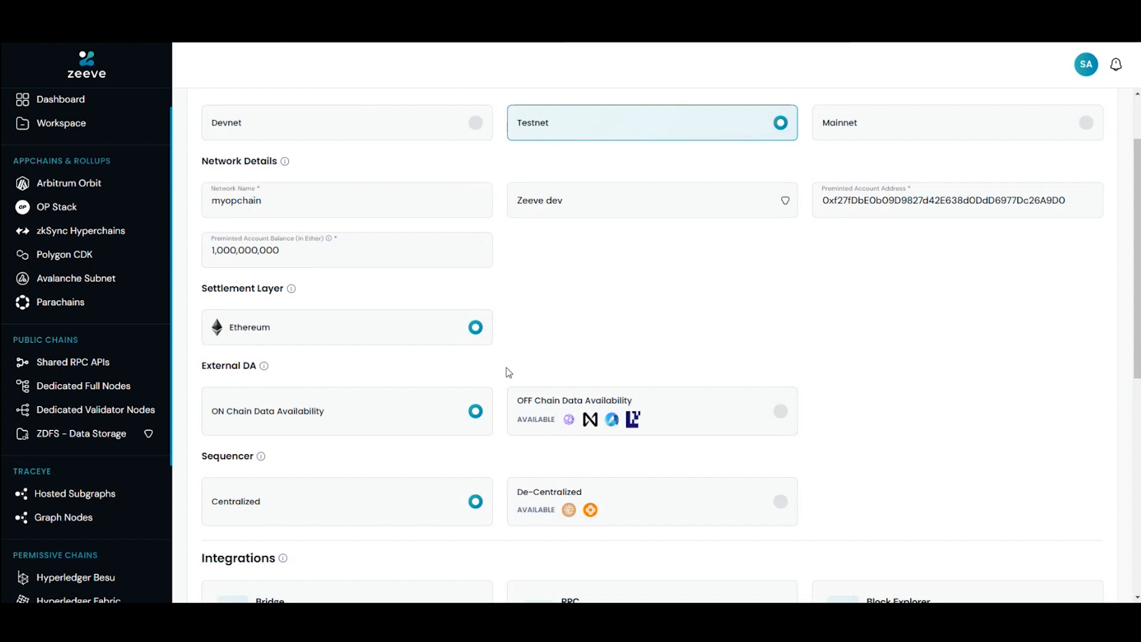
pyautogui.scroll(-1, 510, 372)
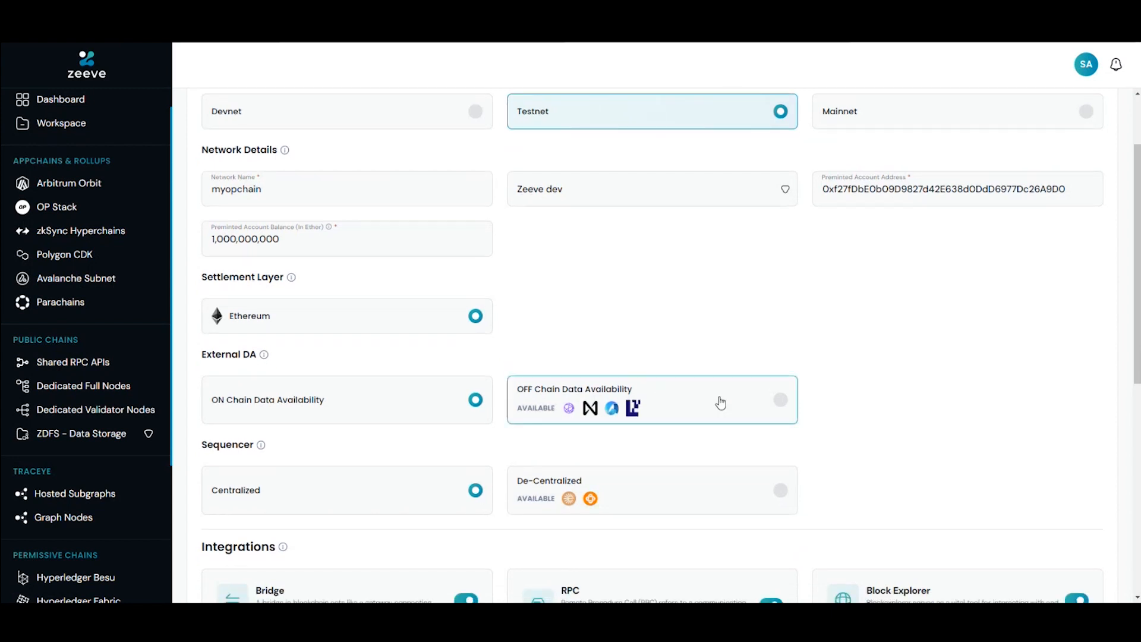
pyautogui.click(780, 400)
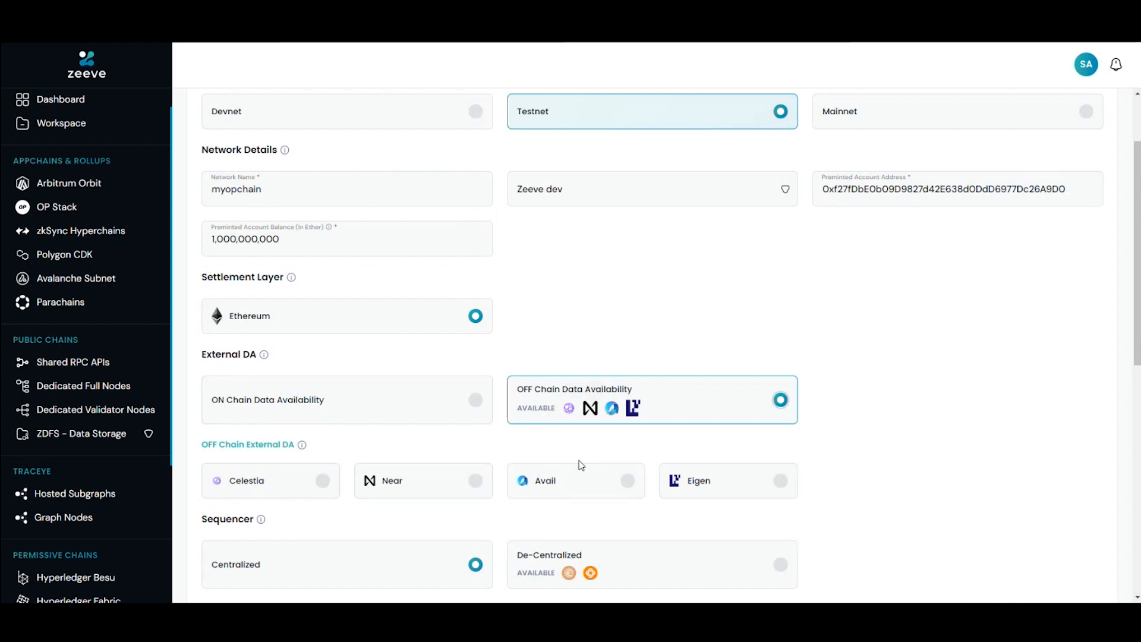
pyautogui.scroll(-1, 580, 465)
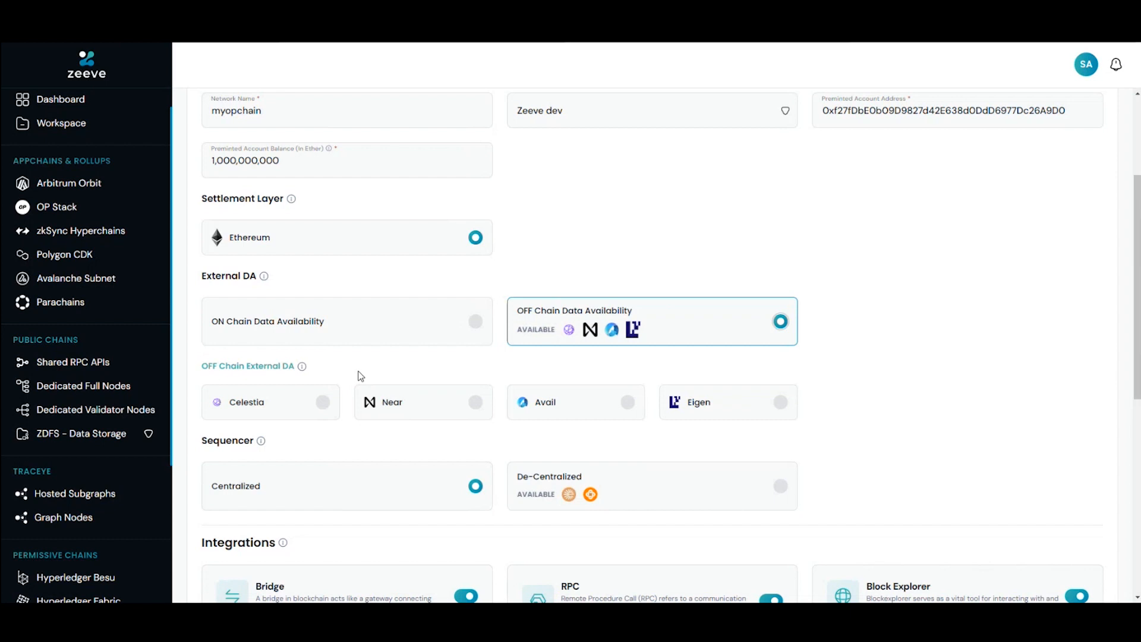
pyautogui.scroll(-1, 359, 375)
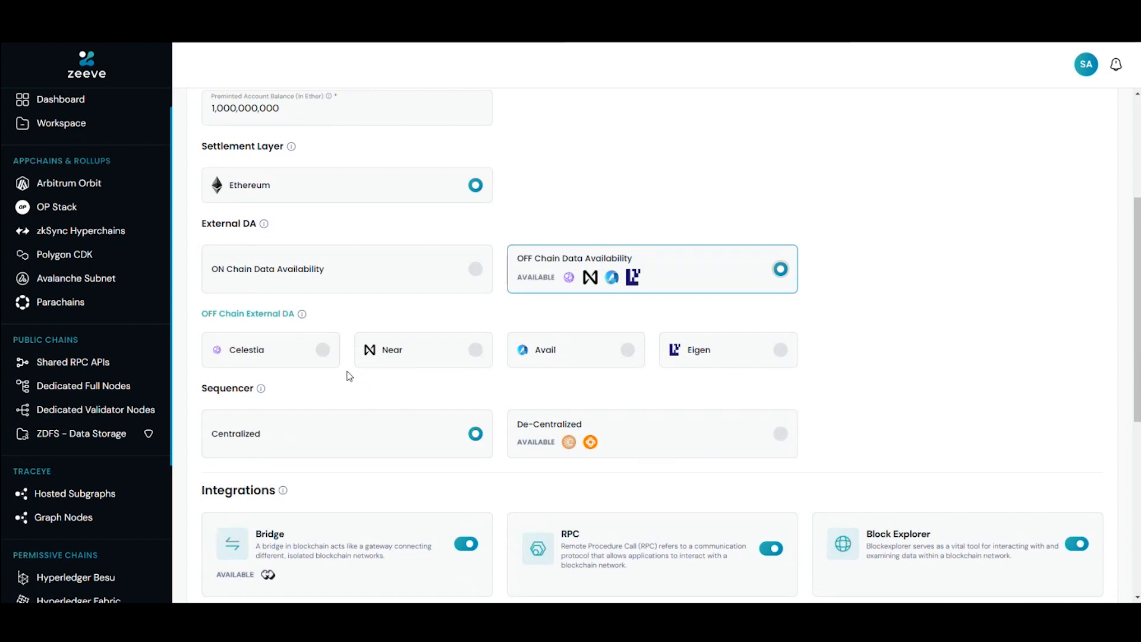
# Step: Set the sequencer to De-Centralized and review its provider choices and the Testnet integrations
pyautogui.scroll(-1, 348, 375)
pyautogui.click(715, 404)
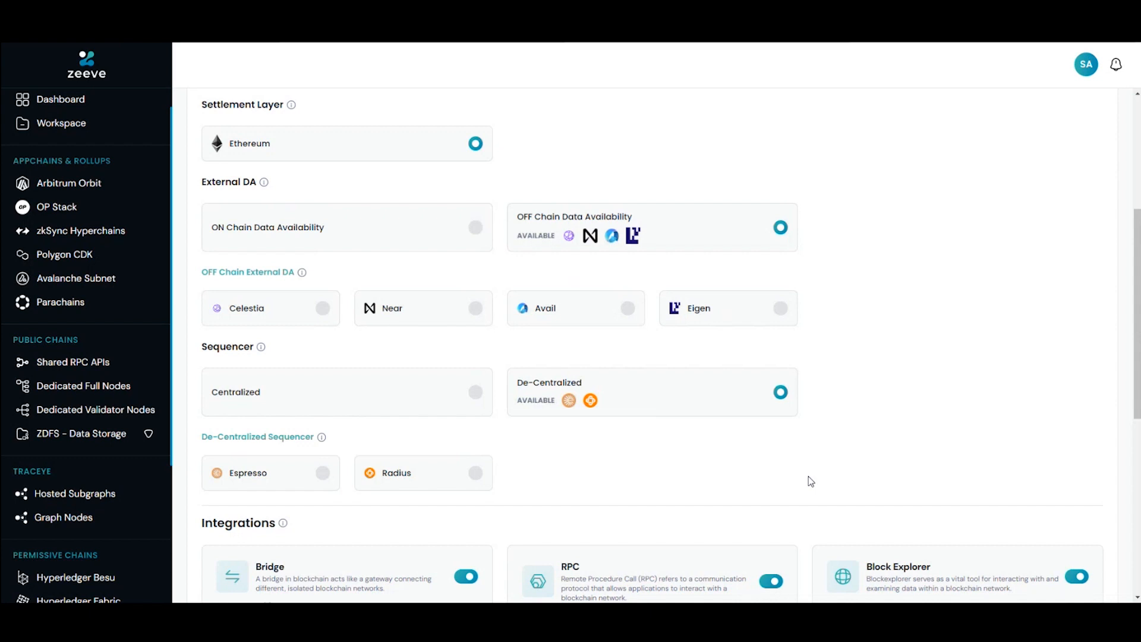
pyautogui.scroll(-3, 810, 480)
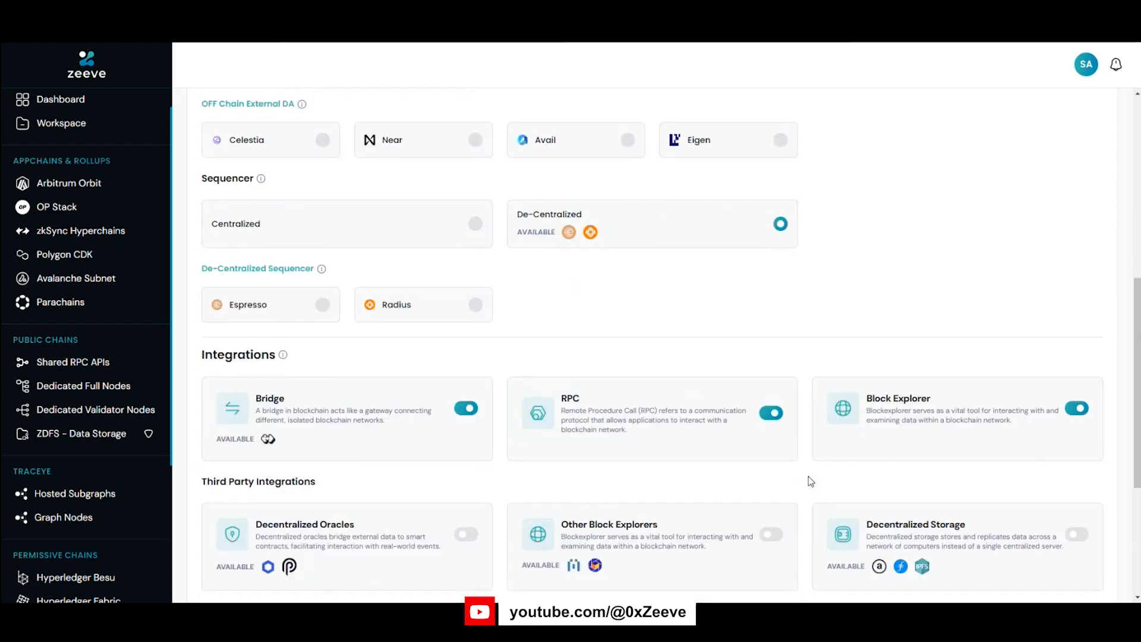
pyautogui.scroll(-2, 809, 480)
pyautogui.scroll(-2, 809, 481)
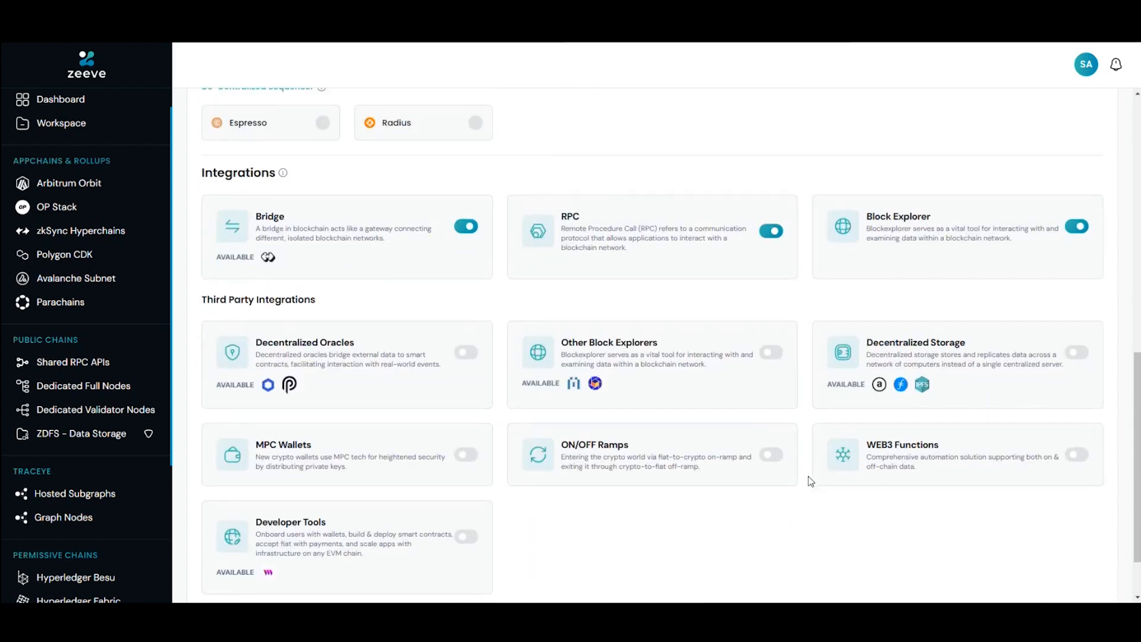
pyautogui.scroll(-1, 808, 476)
pyautogui.scroll(1, 808, 476)
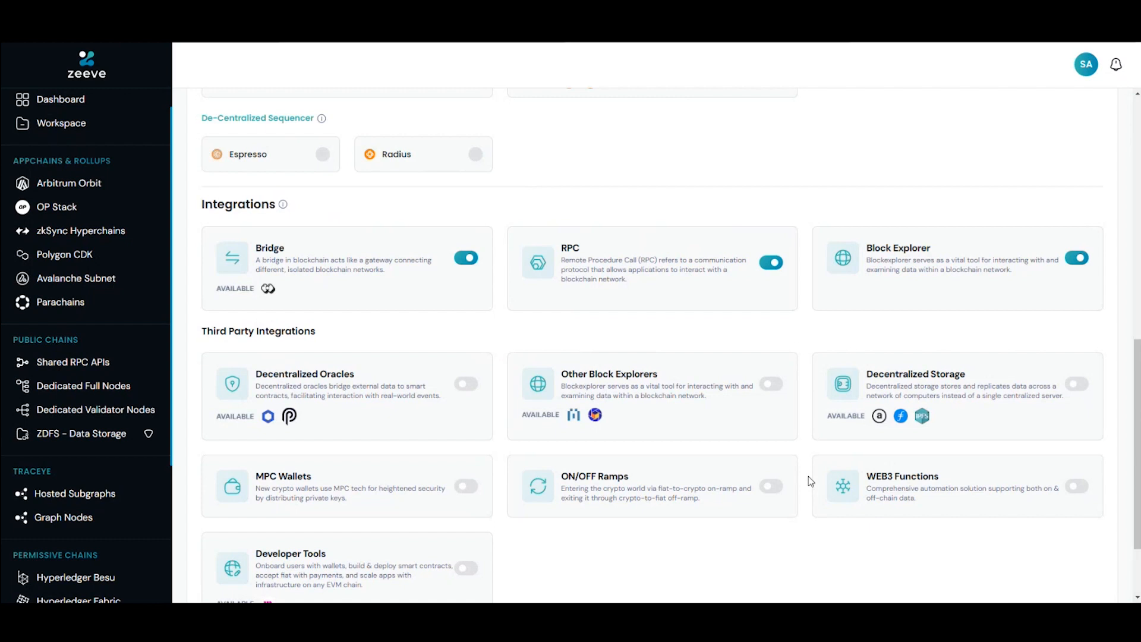
pyautogui.scroll(-1, 809, 476)
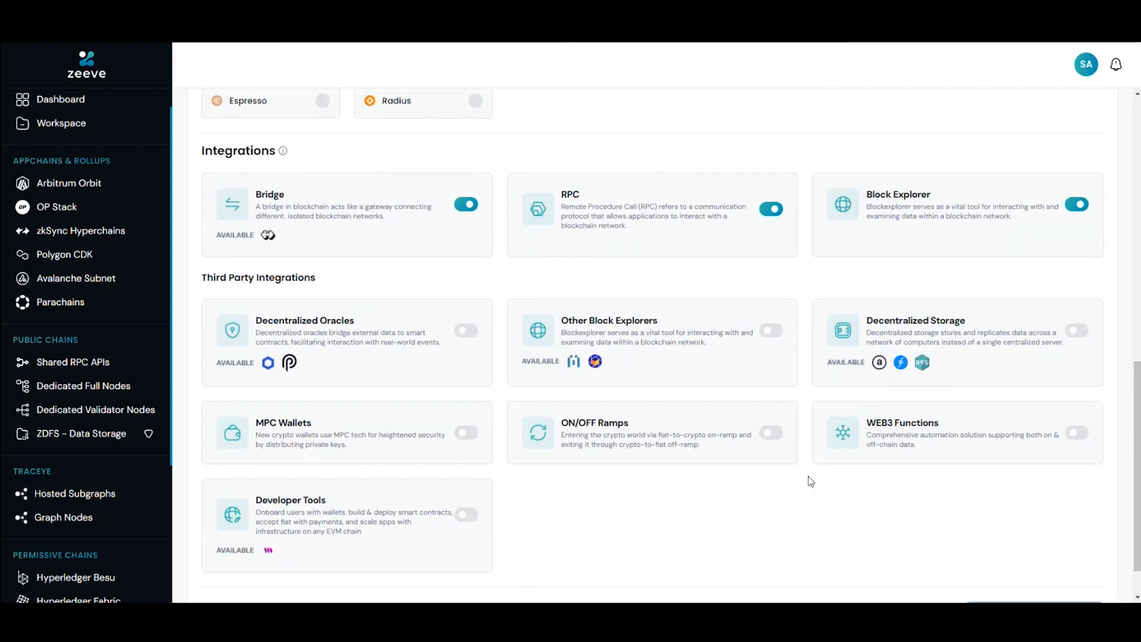
pyautogui.scroll(1, 808, 476)
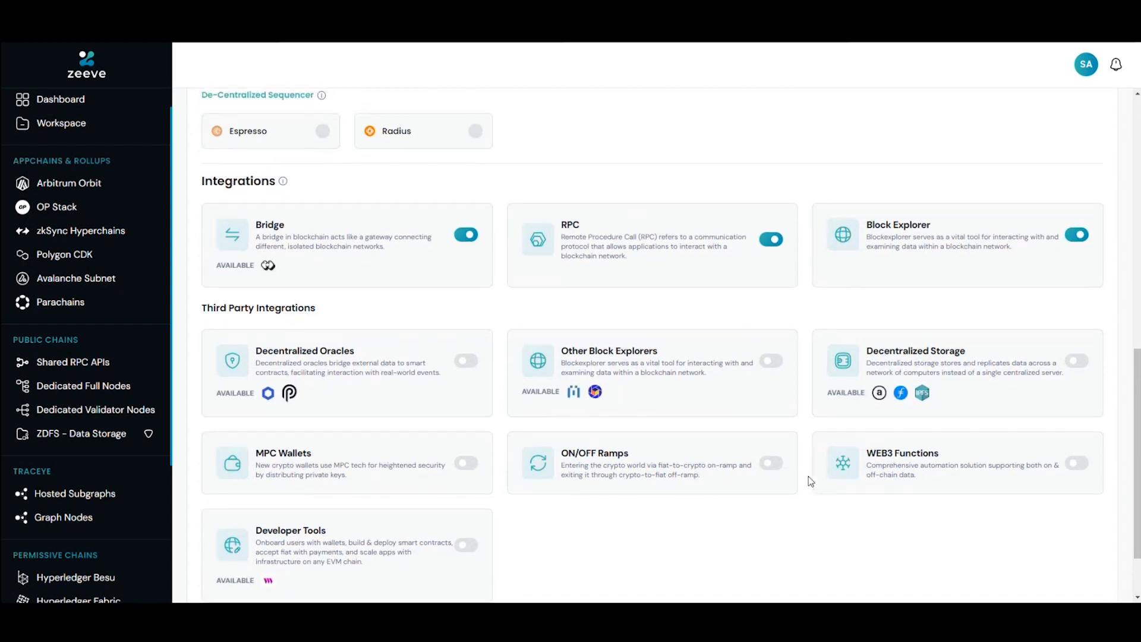
# Step: Switch the environment back to Devnet and review the network details, data availability, sequencer and integrations before deployment
pyautogui.scroll(3, 808, 476)
pyautogui.scroll(8, 809, 476)
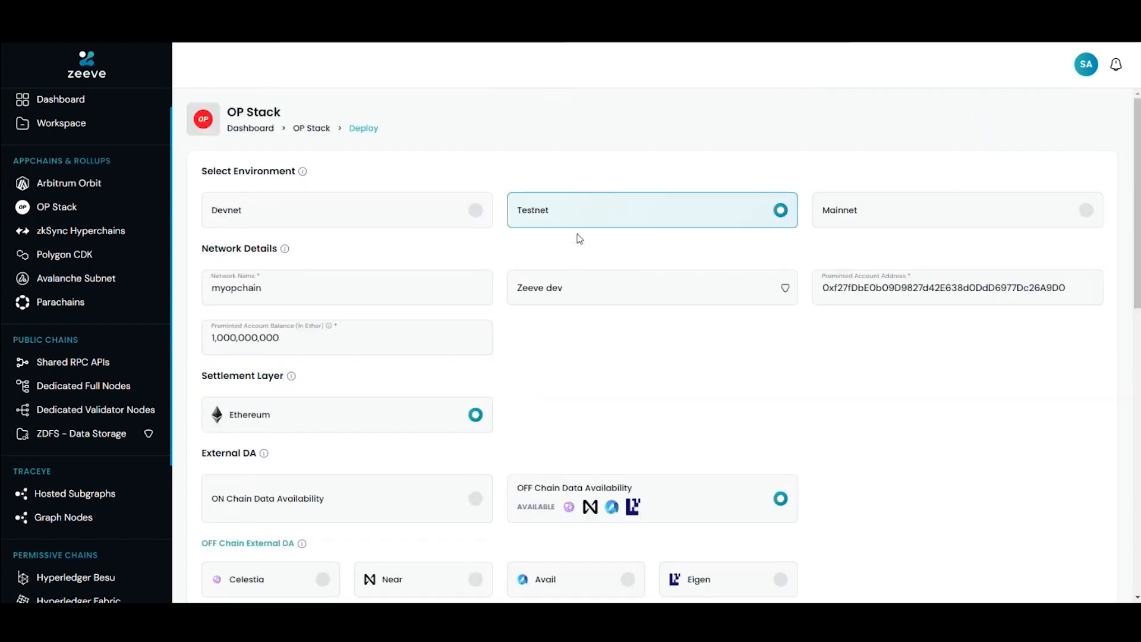
pyautogui.click(410, 212)
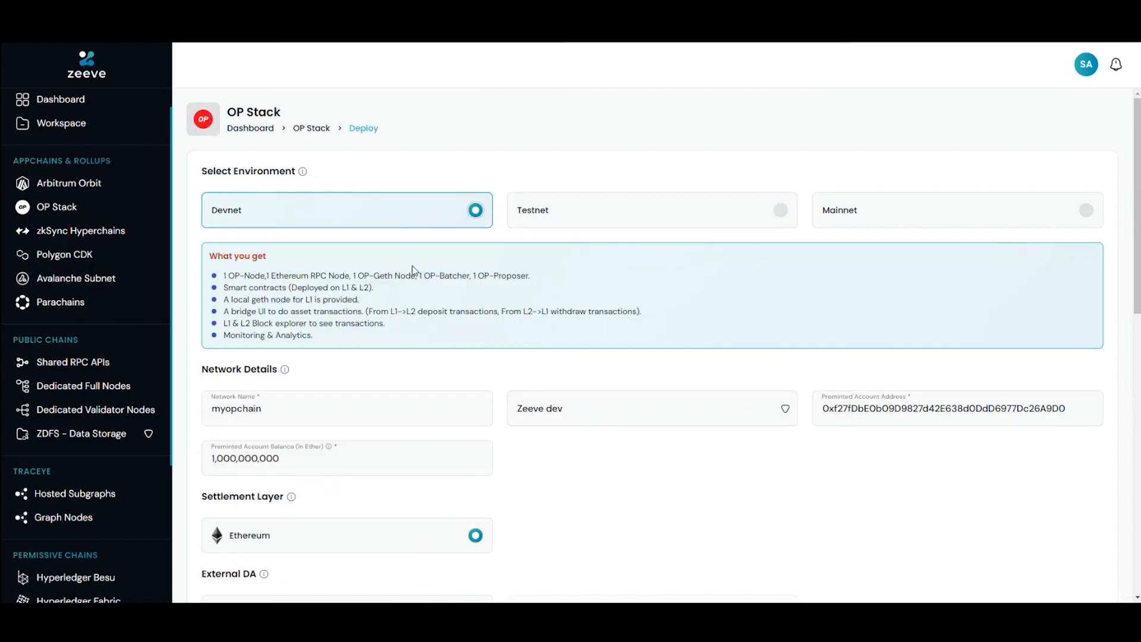
pyautogui.scroll(-5, 479, 385)
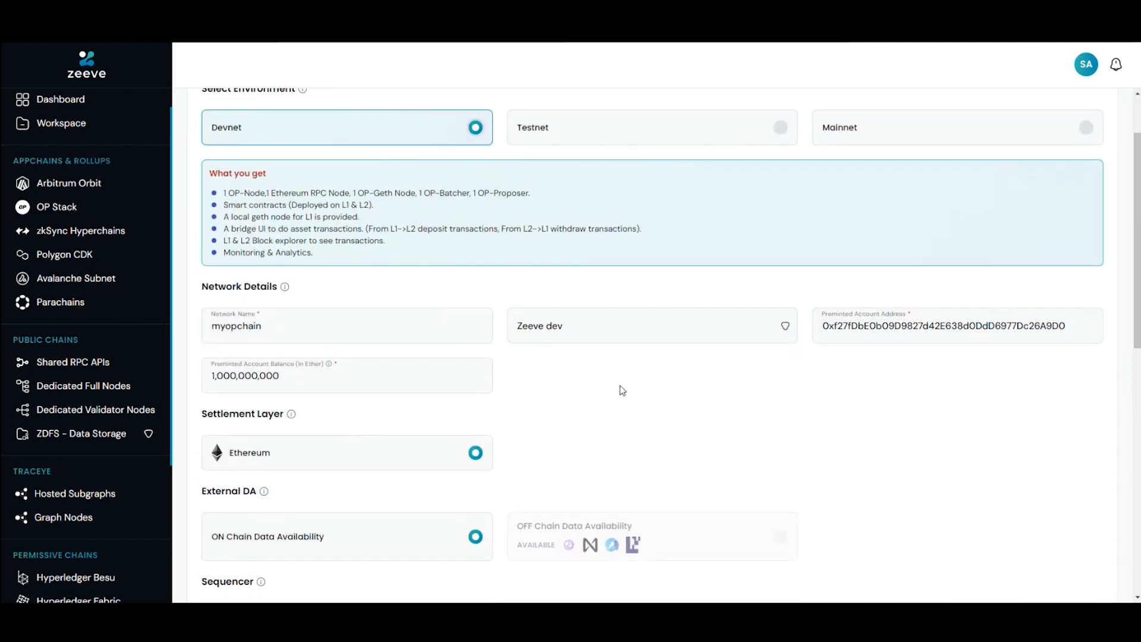
pyautogui.scroll(-6, 625, 389)
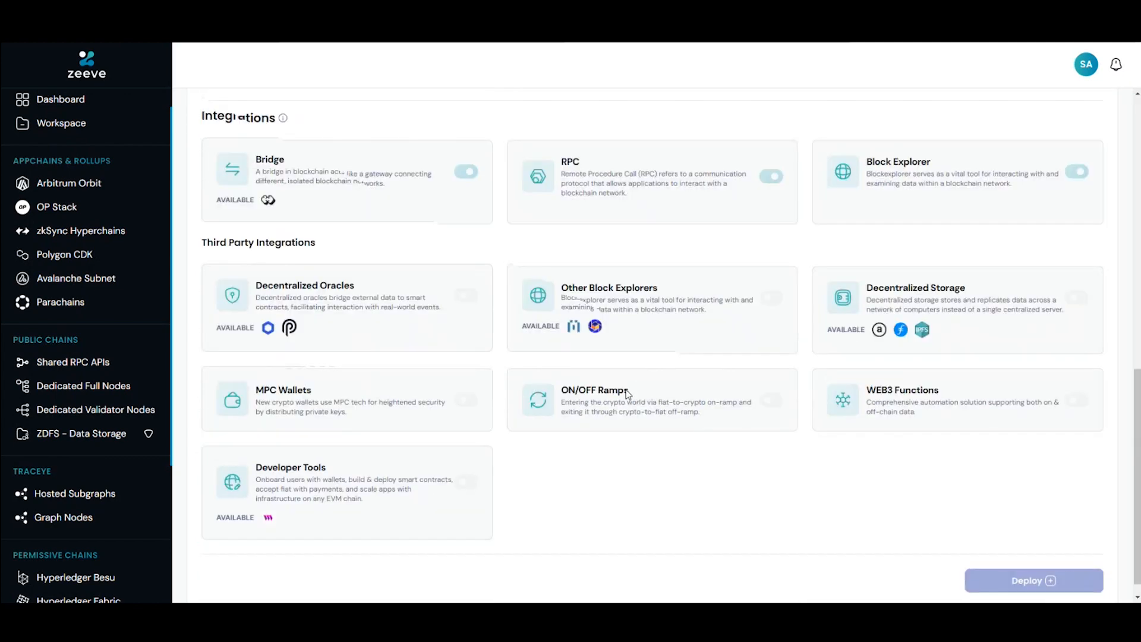
pyautogui.scroll(9, 626, 390)
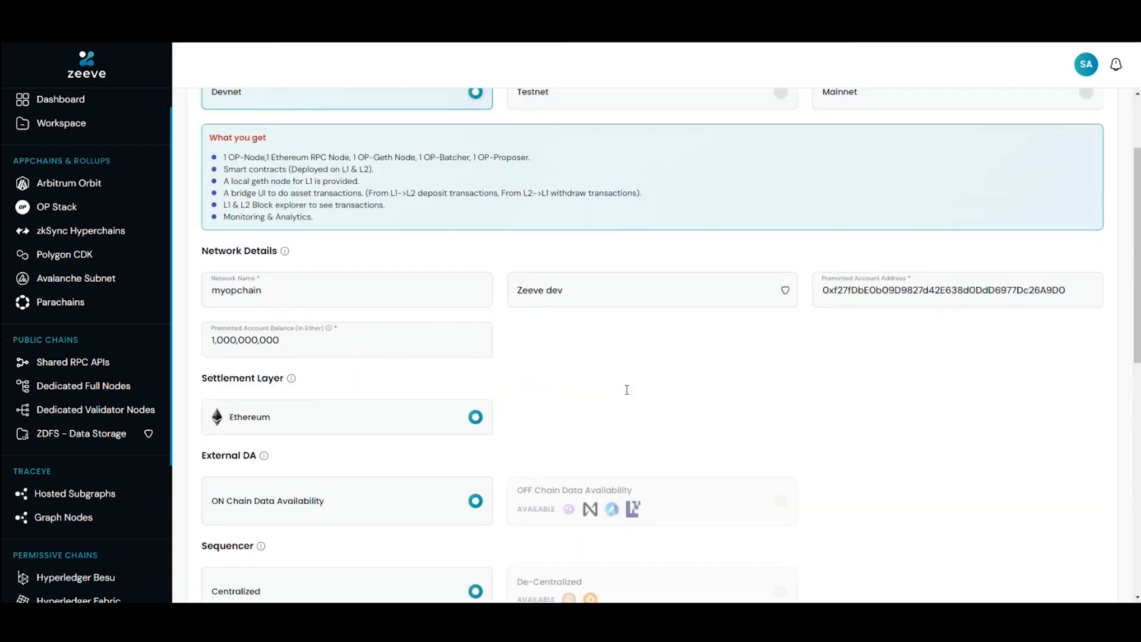
pyautogui.scroll(-5, 624, 387)
pyautogui.scroll(-1, 627, 392)
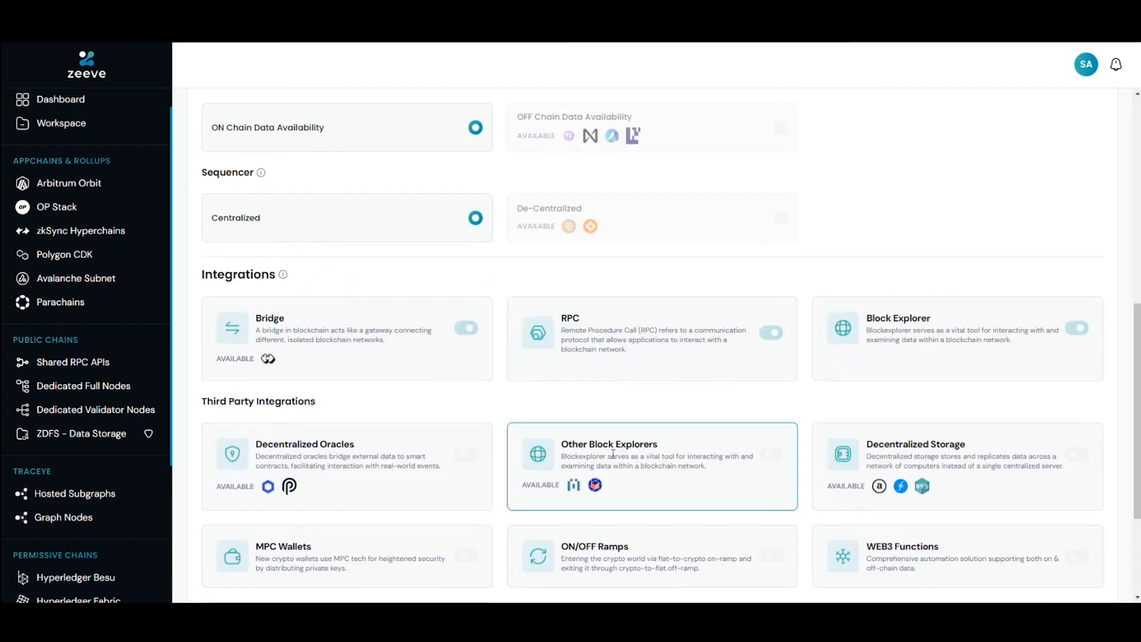
# Step: Recheck the network details with the Zeeve dev workspace and deploy the myopchain Devnet rollup
pyautogui.scroll(4, 613, 455)
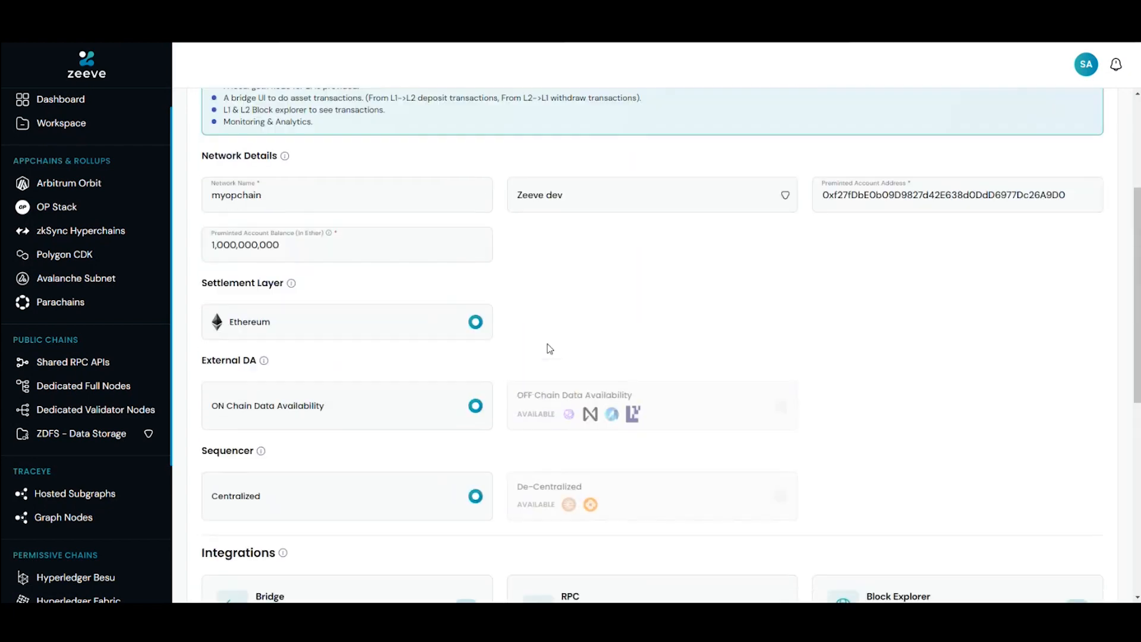
pyautogui.scroll(-1, 680, 272)
pyautogui.click(734, 181)
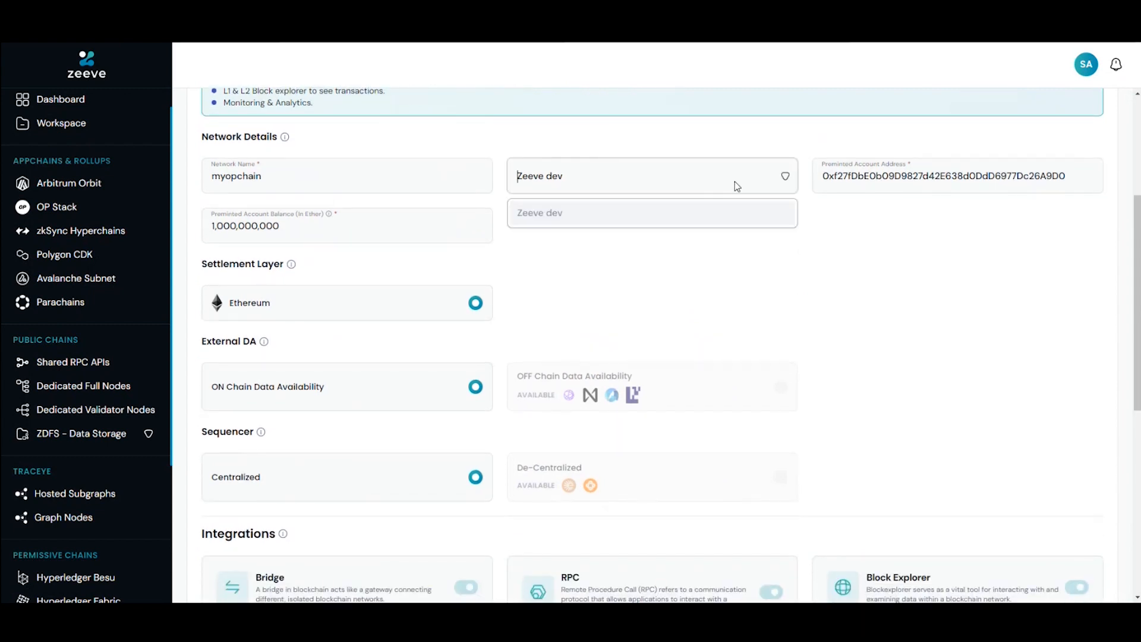
pyautogui.click(666, 230)
pyautogui.scroll(-5, 738, 341)
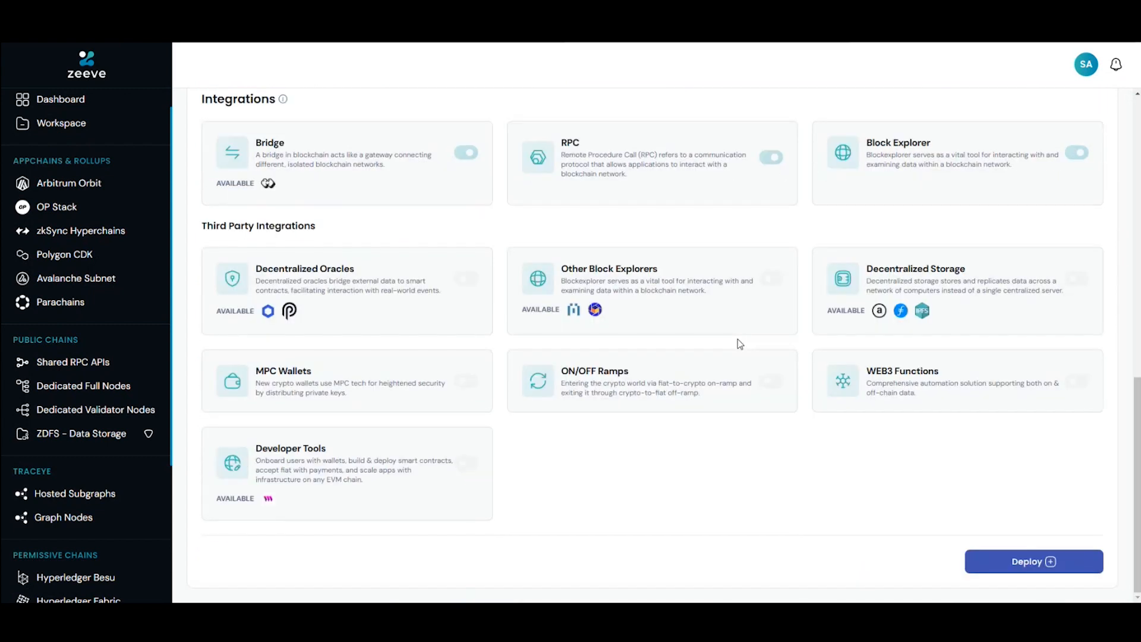
pyautogui.click(1044, 569)
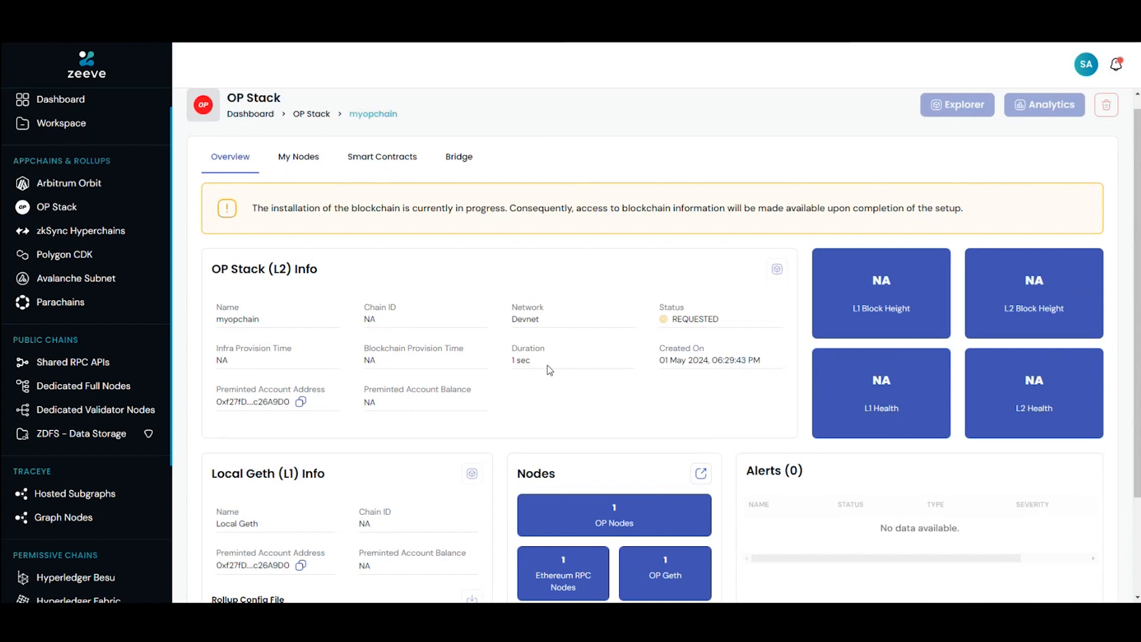
# Step: Review the newly requested myopchain's overview, including its L2 and L1 info, nodes and alerts
pyautogui.scroll(-1, 548, 369)
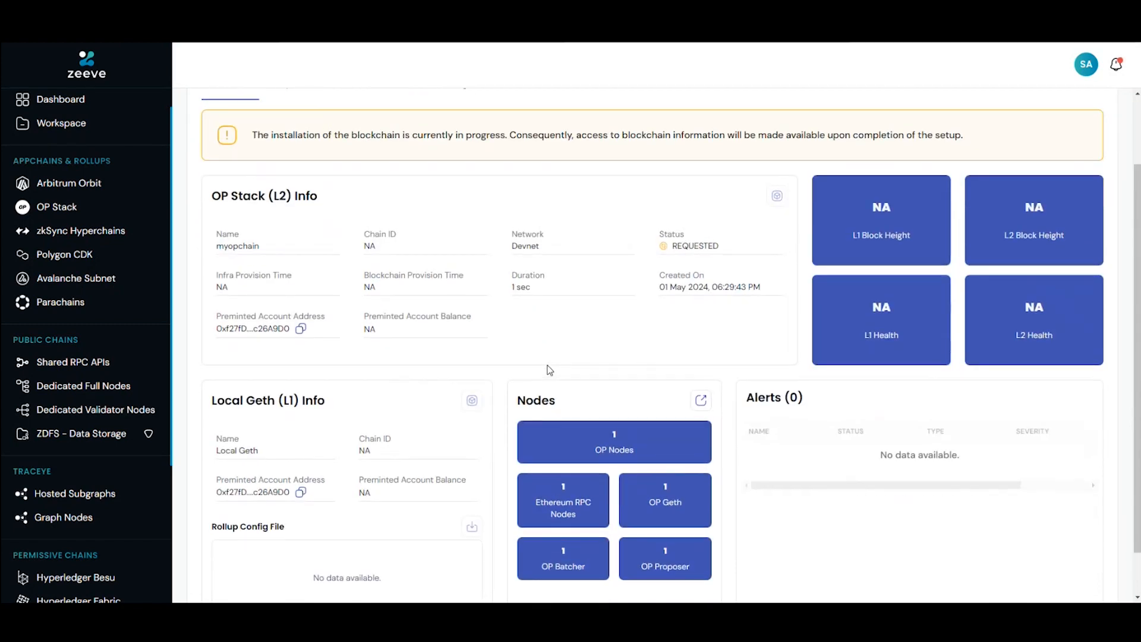
pyautogui.scroll(2, 547, 369)
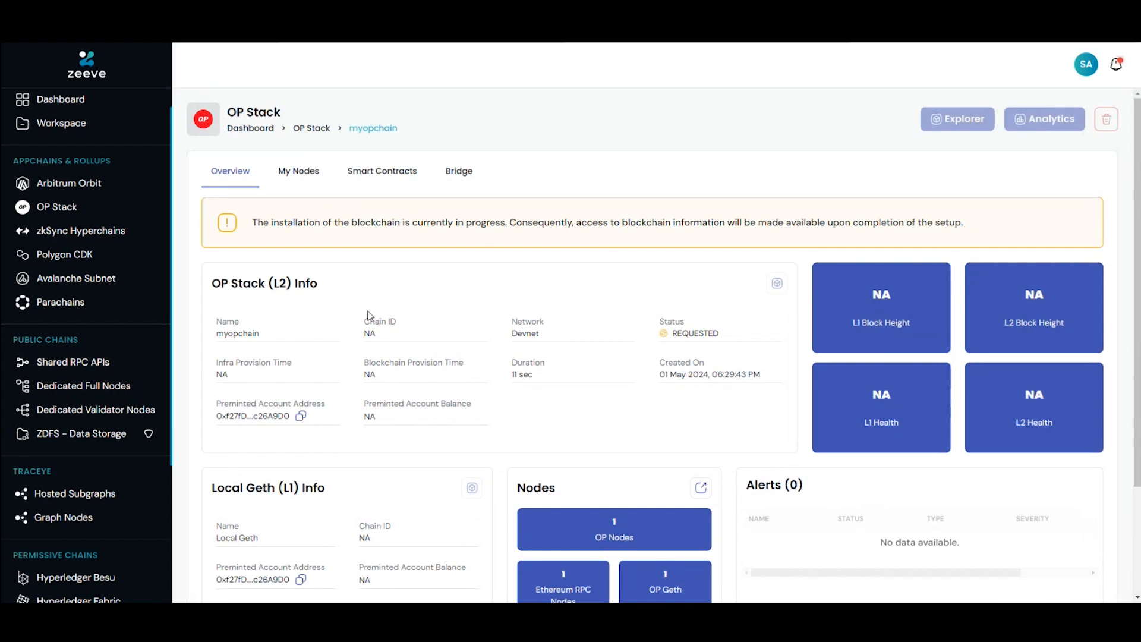
pyautogui.scroll(-2, 368, 315)
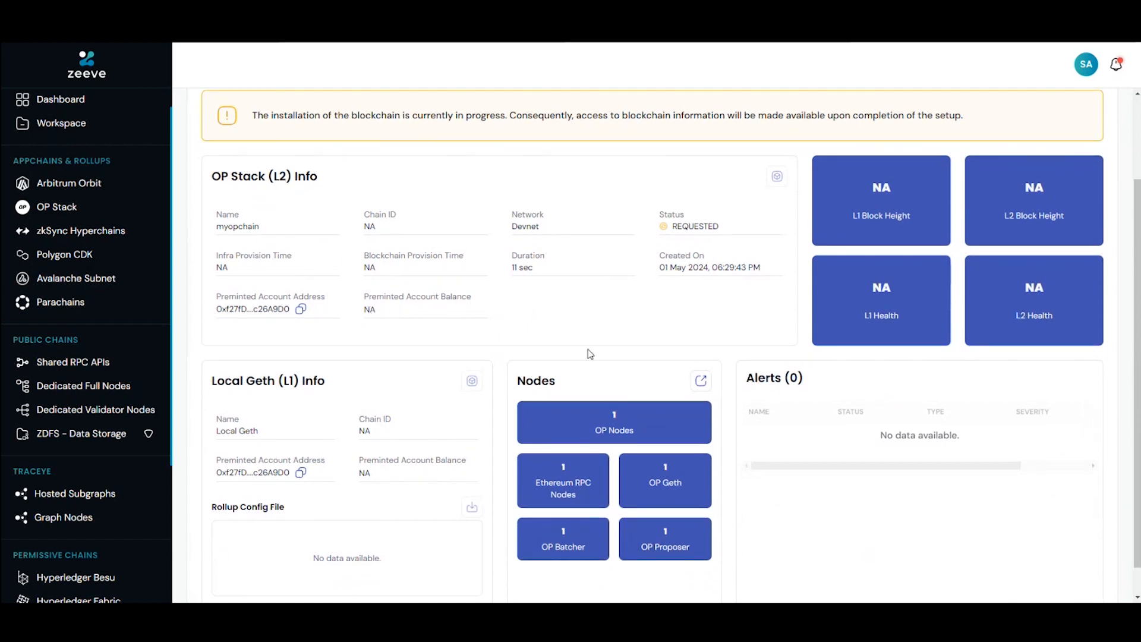
# Step: Open the deployed myopchain from the OP Stack networks and examine its L2 info, block heights and health
pyautogui.moveTo(691, 229)
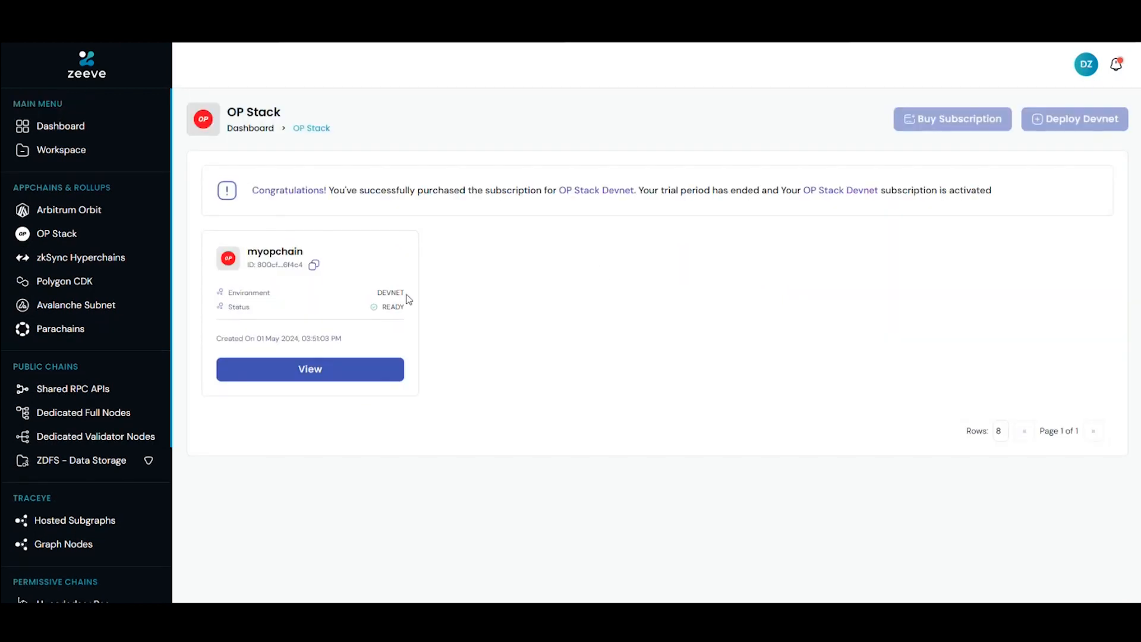
pyautogui.click(354, 374)
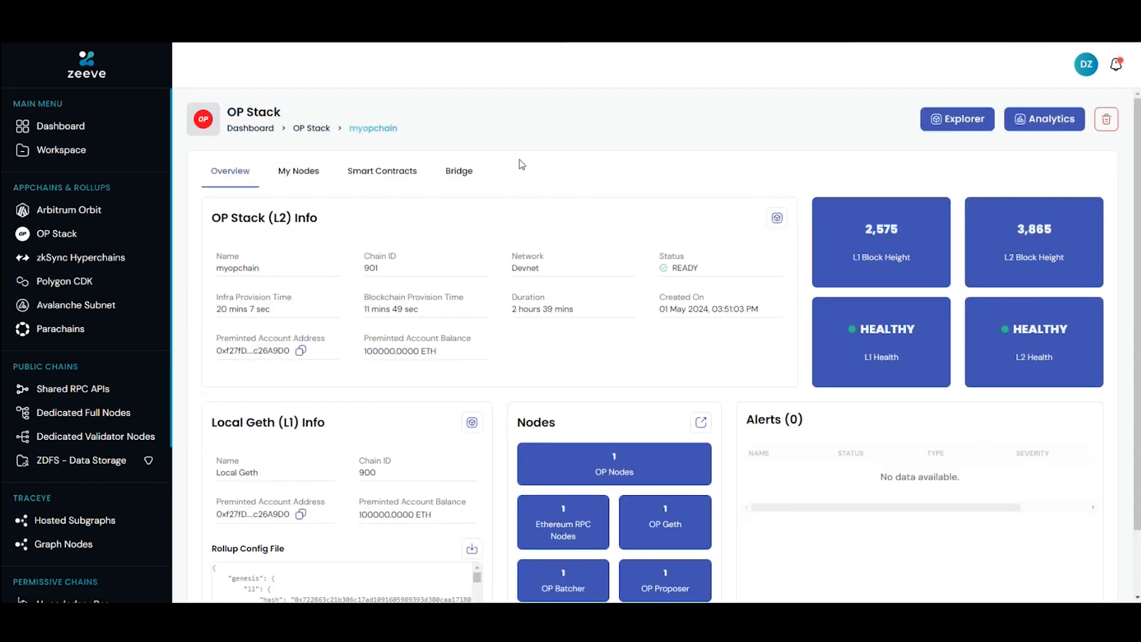
pyautogui.scroll(-1, 566, 201)
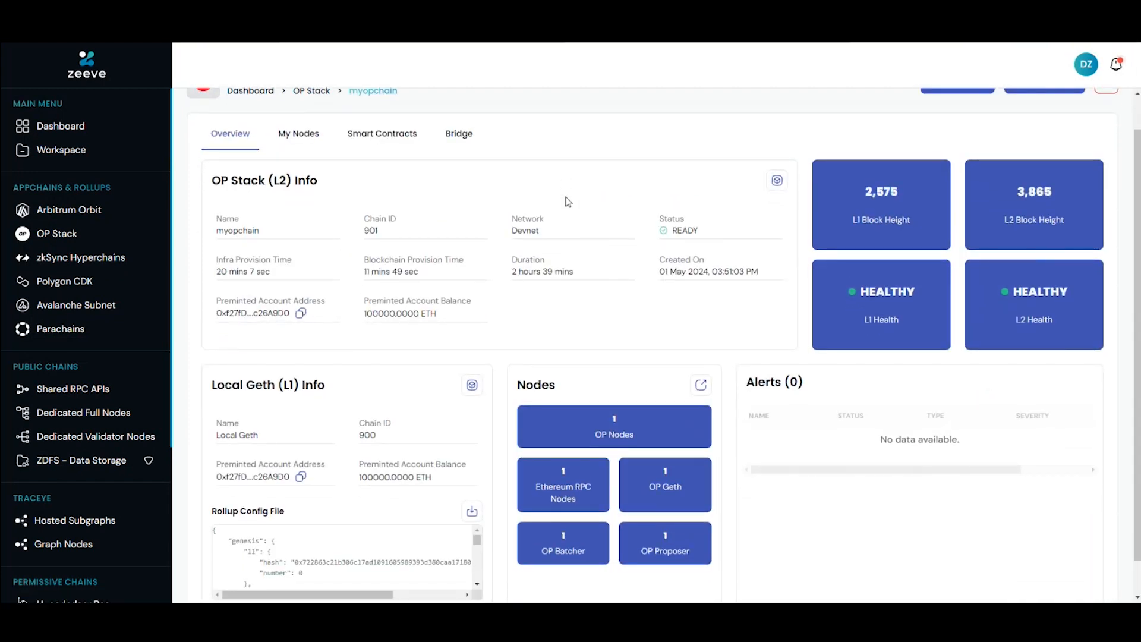
pyautogui.scroll(1, 566, 201)
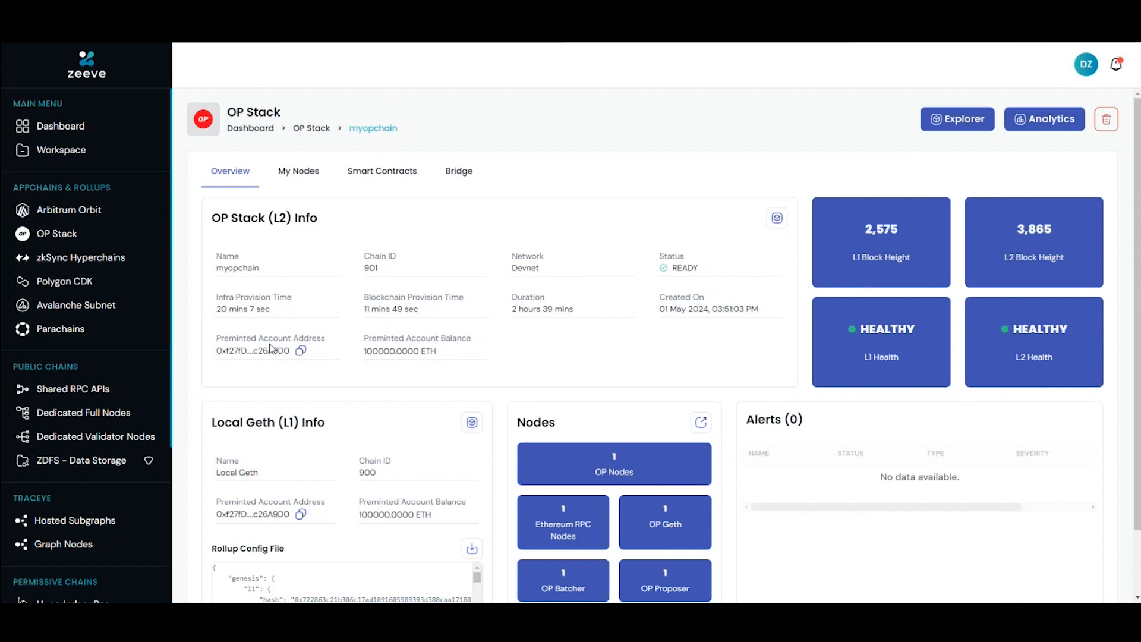
pyautogui.moveTo(415, 347)
pyautogui.scroll(-1, 625, 381)
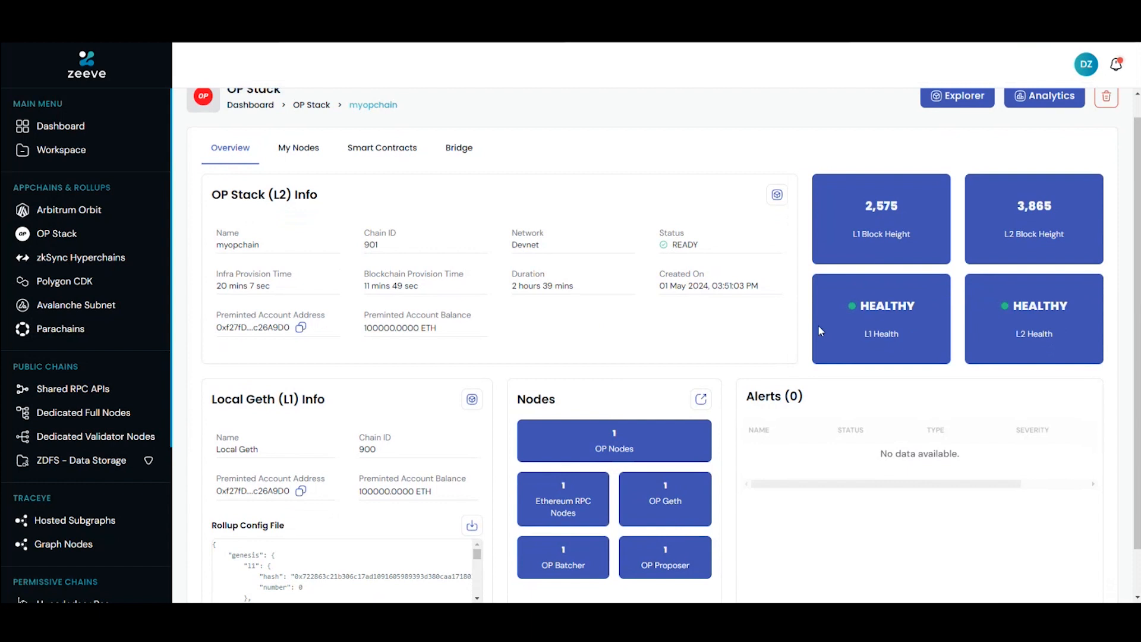
pyautogui.scroll(-1, 819, 327)
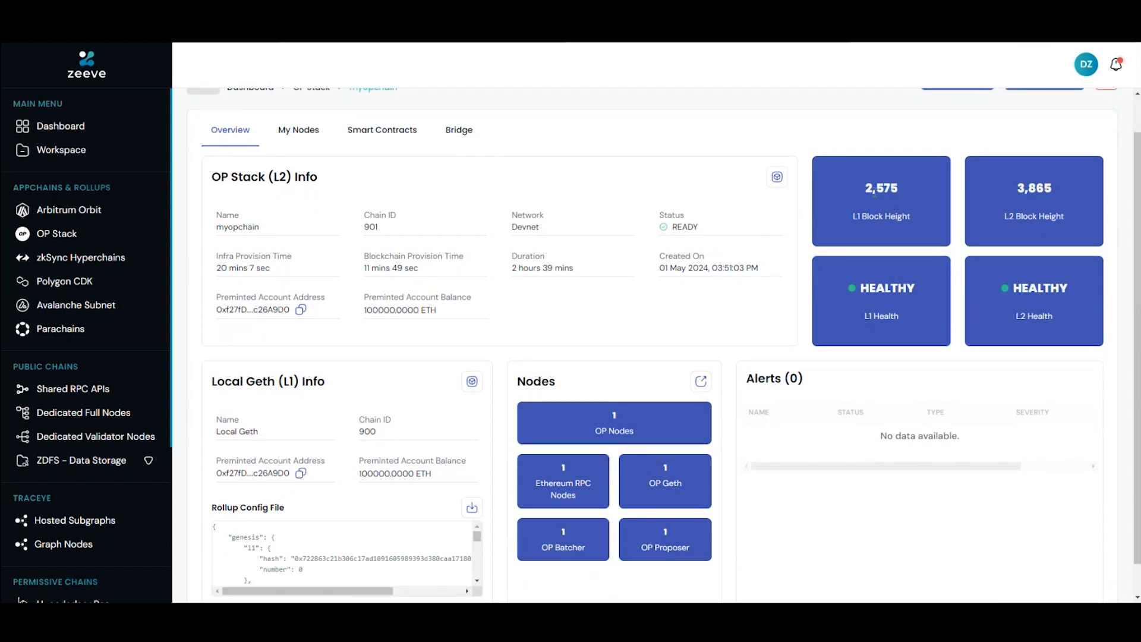
pyautogui.moveTo(865, 188); pyautogui.dragTo(898, 186)
pyautogui.moveTo(1014, 187); pyautogui.dragTo(1056, 183)
pyautogui.click(1062, 183)
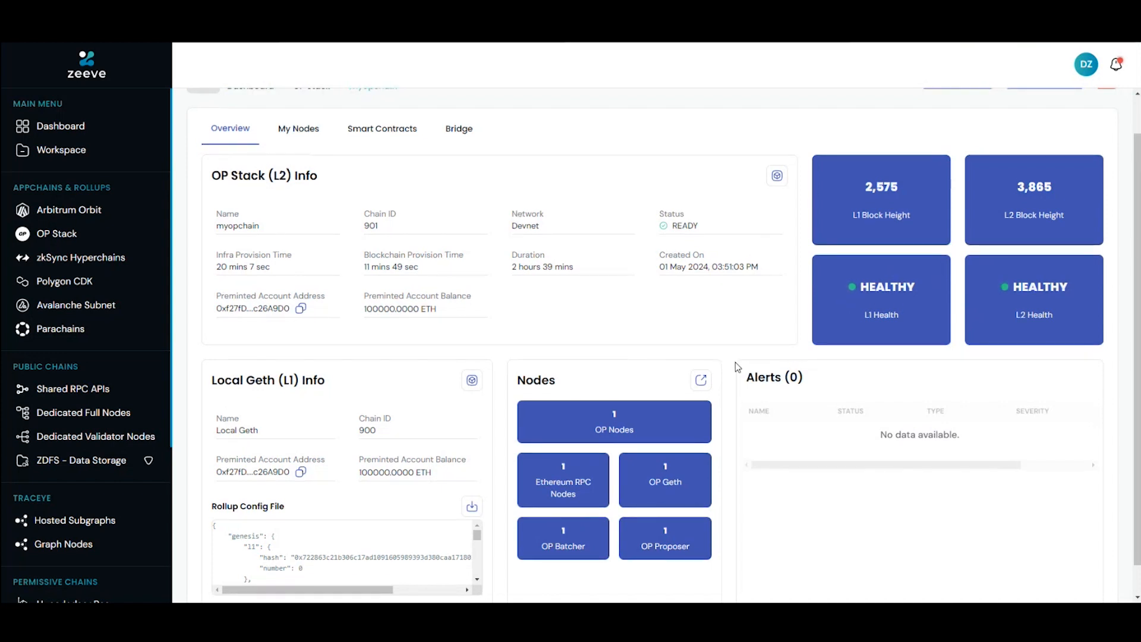
# Step: Read through the Local Geth (L1) rollup config file and review the nodes and alerts in the overview
pyautogui.scroll(-1, 736, 365)
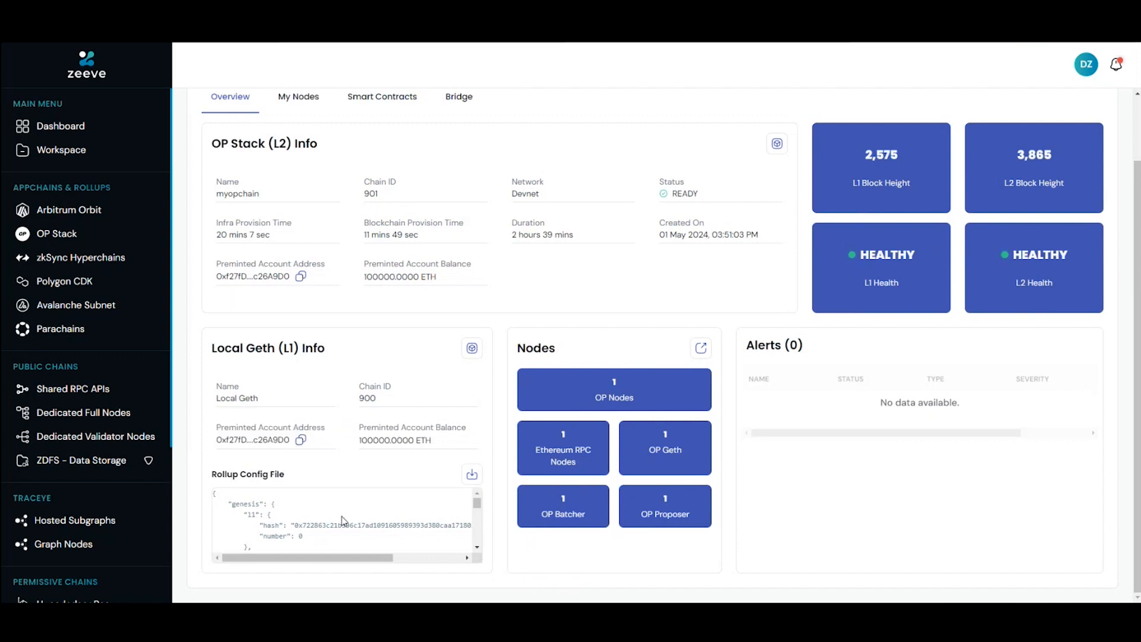
pyautogui.scroll(-15, 342, 521)
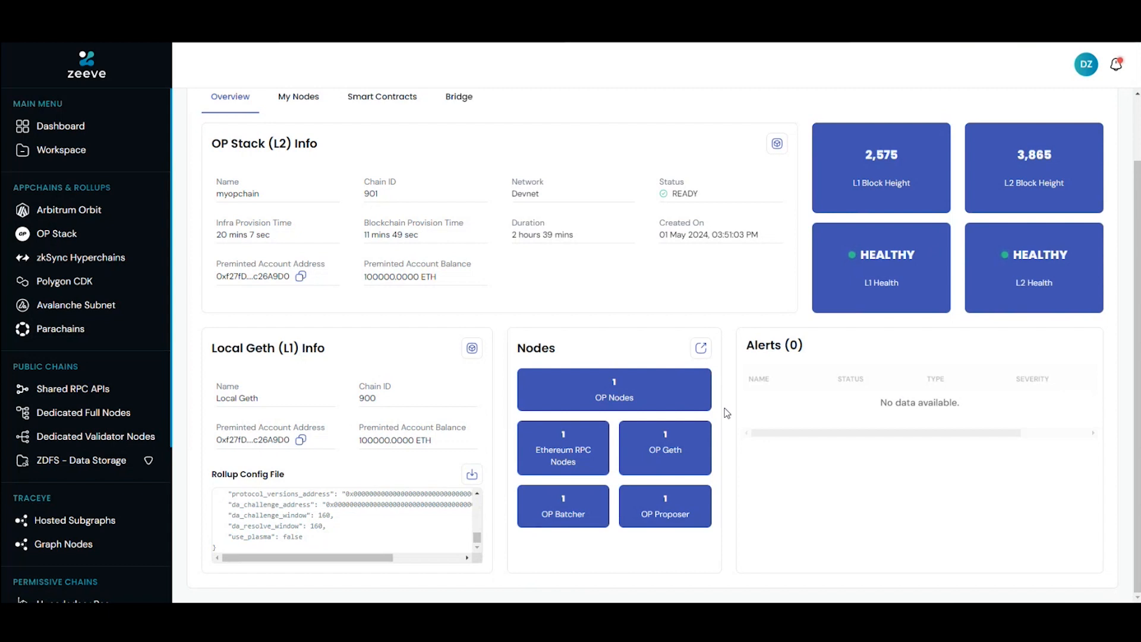
pyautogui.scroll(1, 726, 413)
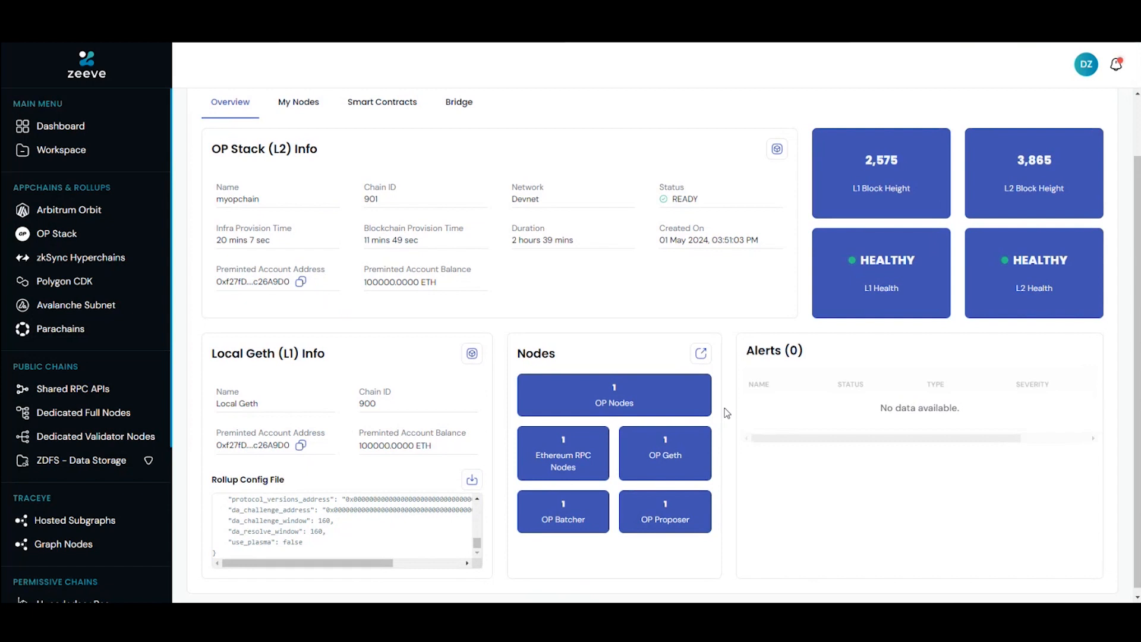
pyautogui.scroll(-1, 726, 413)
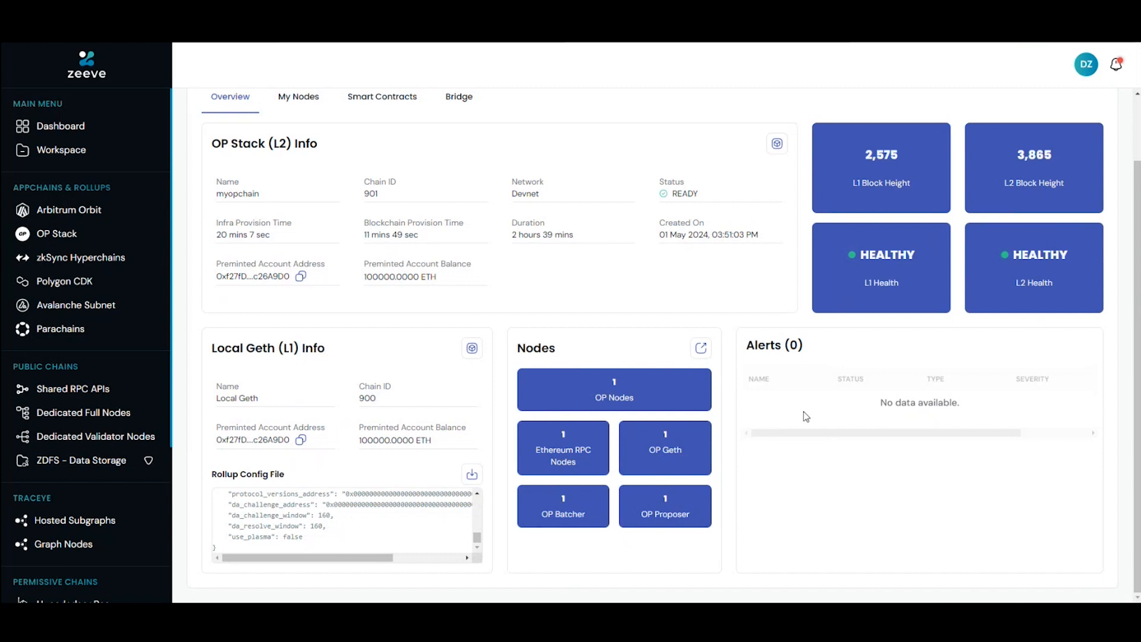
pyautogui.scroll(1, 804, 411)
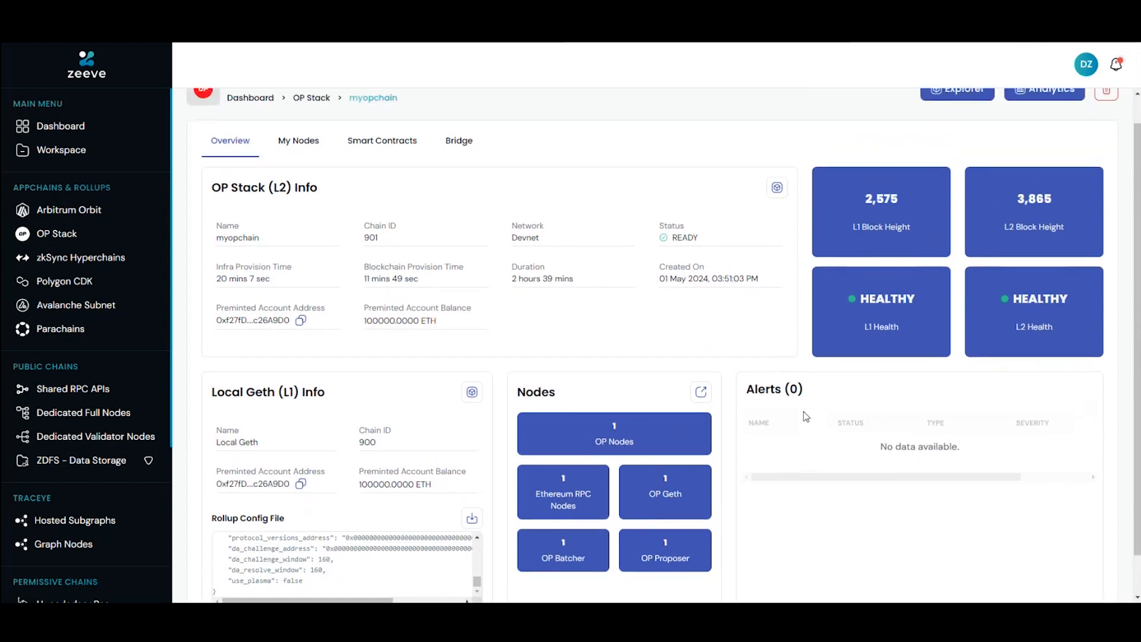
pyautogui.scroll(1, 804, 412)
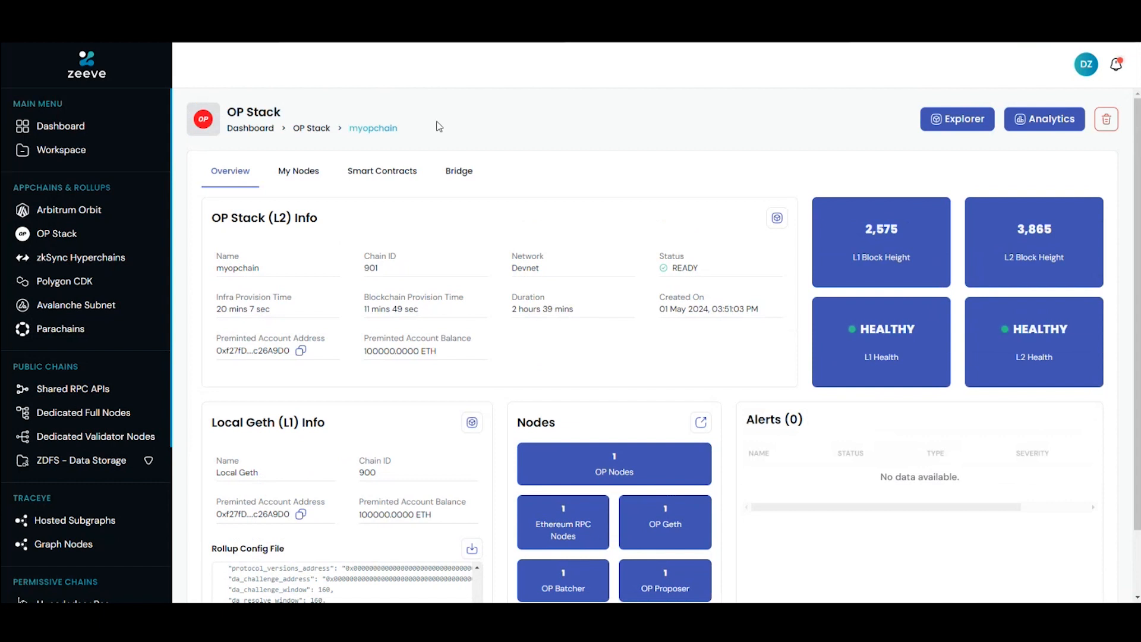
# Step: View myopchain's OP Nodes, Ethereum RPC Nodes, OP Geth, OP Batcher and OP Proposer listings
pyautogui.click(307, 178)
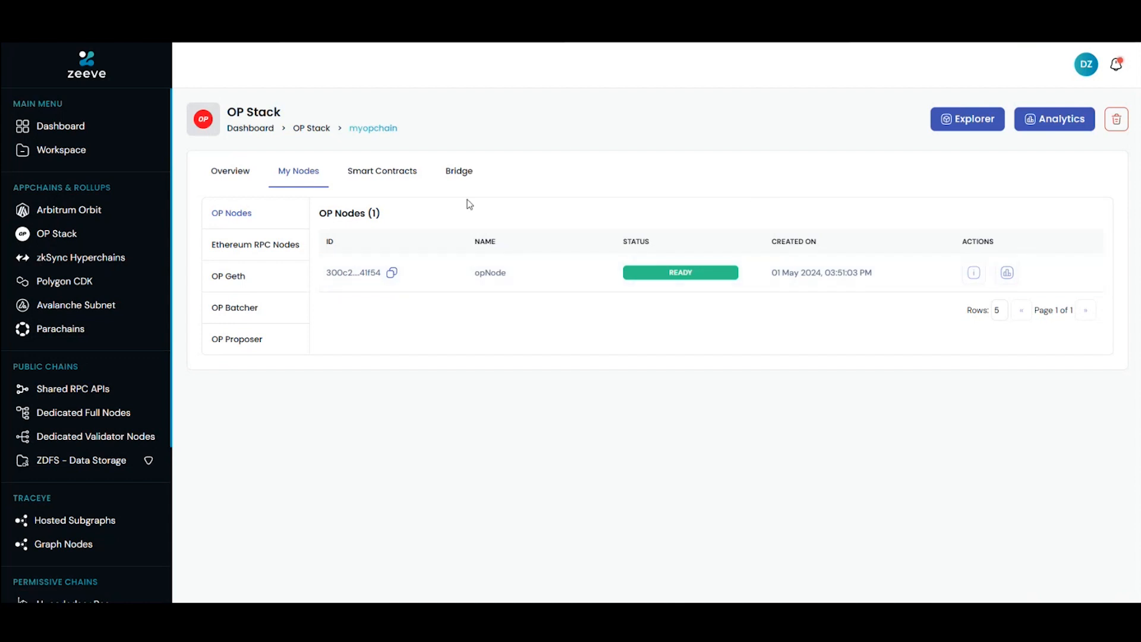
pyautogui.click(258, 248)
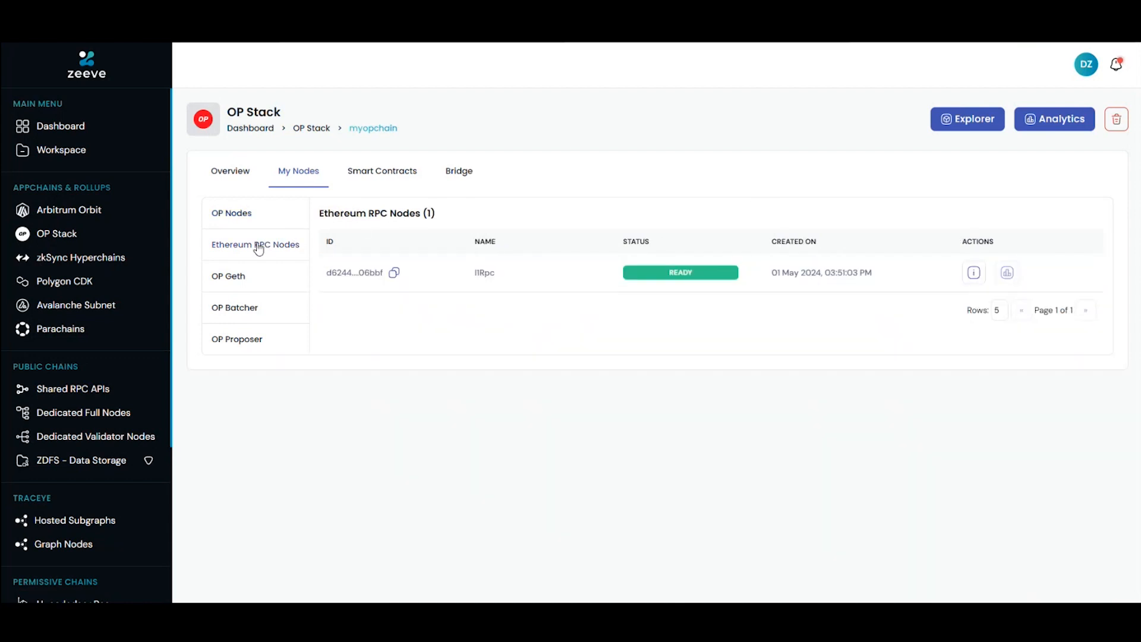
pyautogui.click(254, 274)
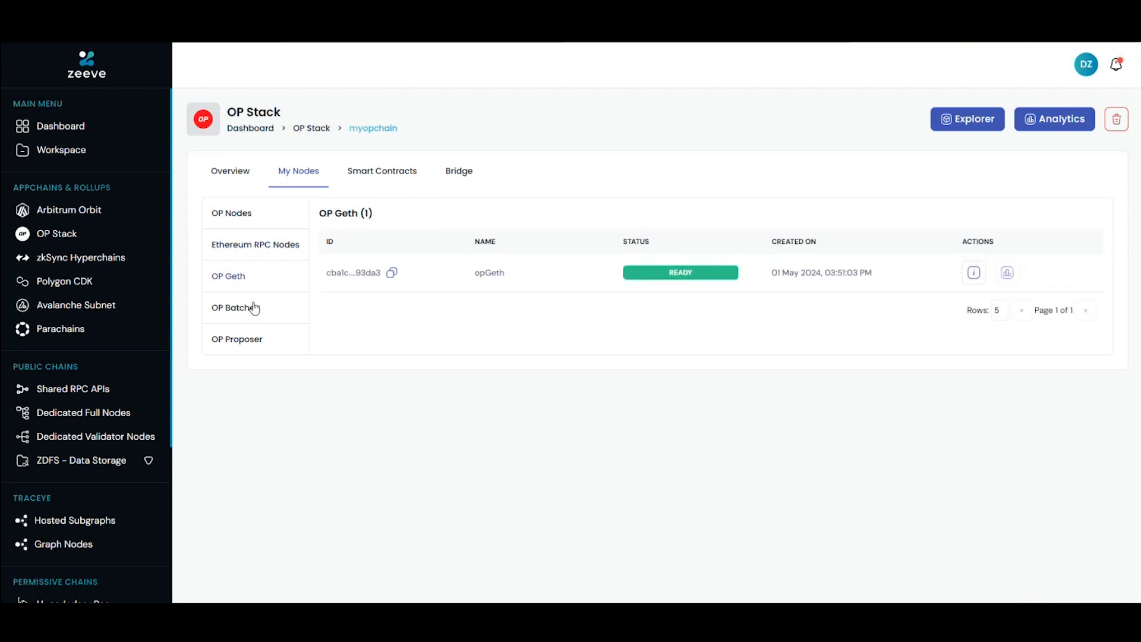
pyautogui.click(254, 307)
pyautogui.click(245, 340)
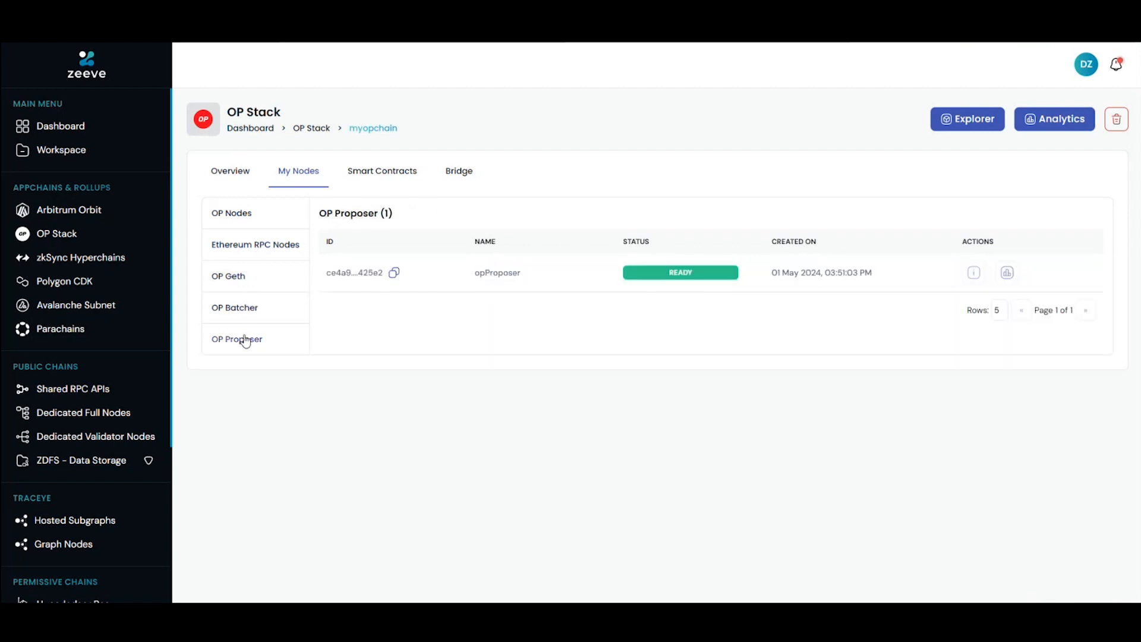
# Step: View the details and RPC endpoint of the l1Rpc Ethereum RPC node, and return to the myopchain overview
pyautogui.click(266, 243)
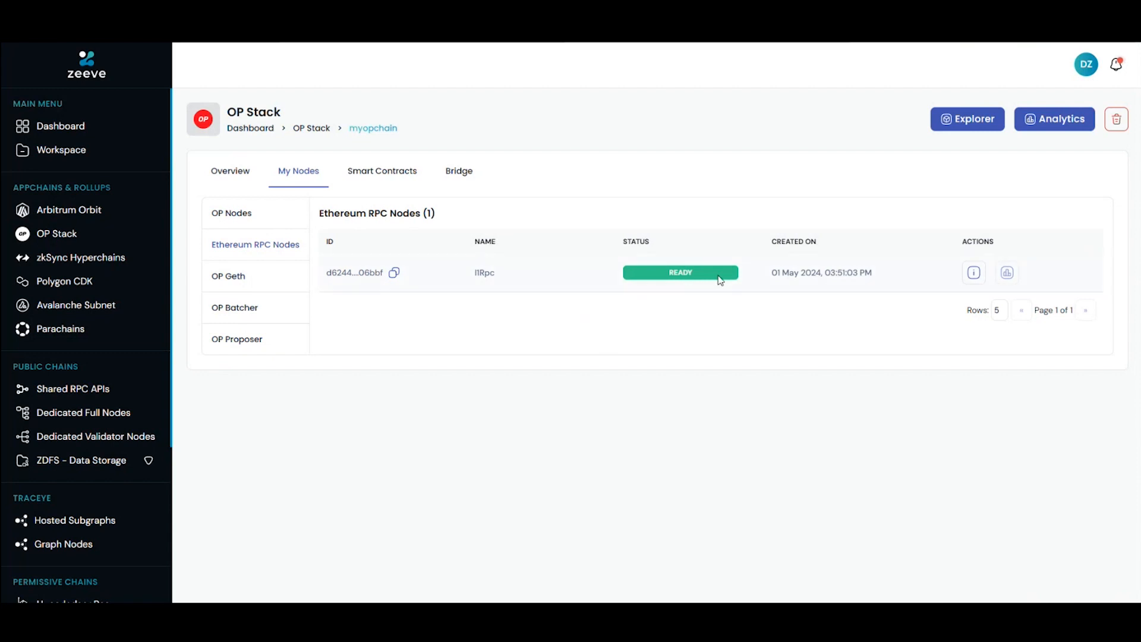
pyautogui.click(973, 275)
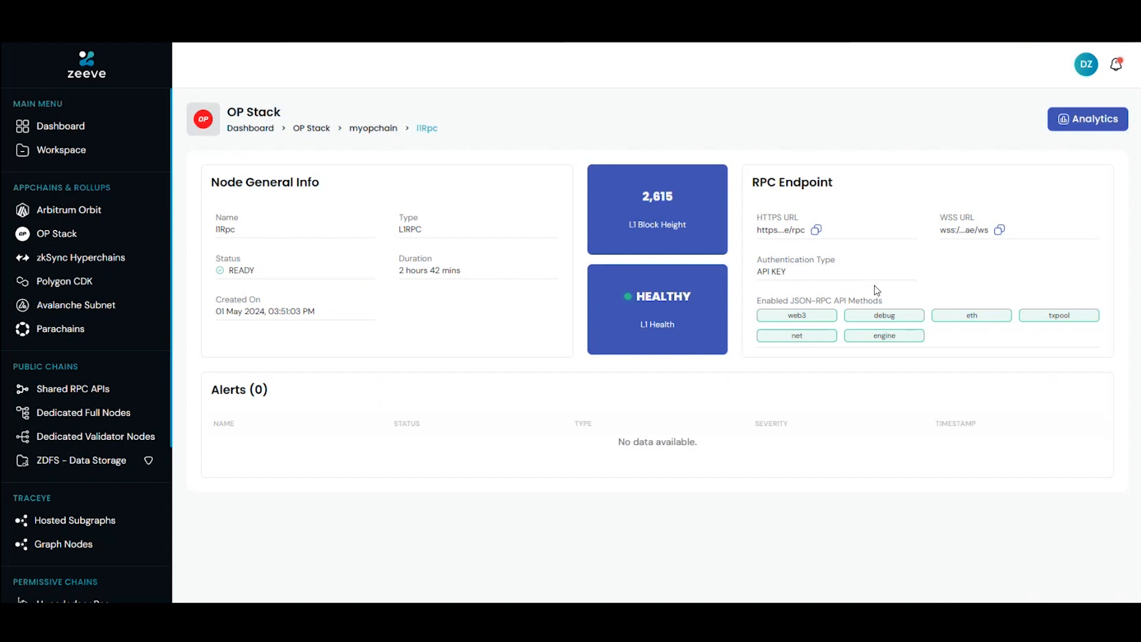
pyautogui.click(375, 129)
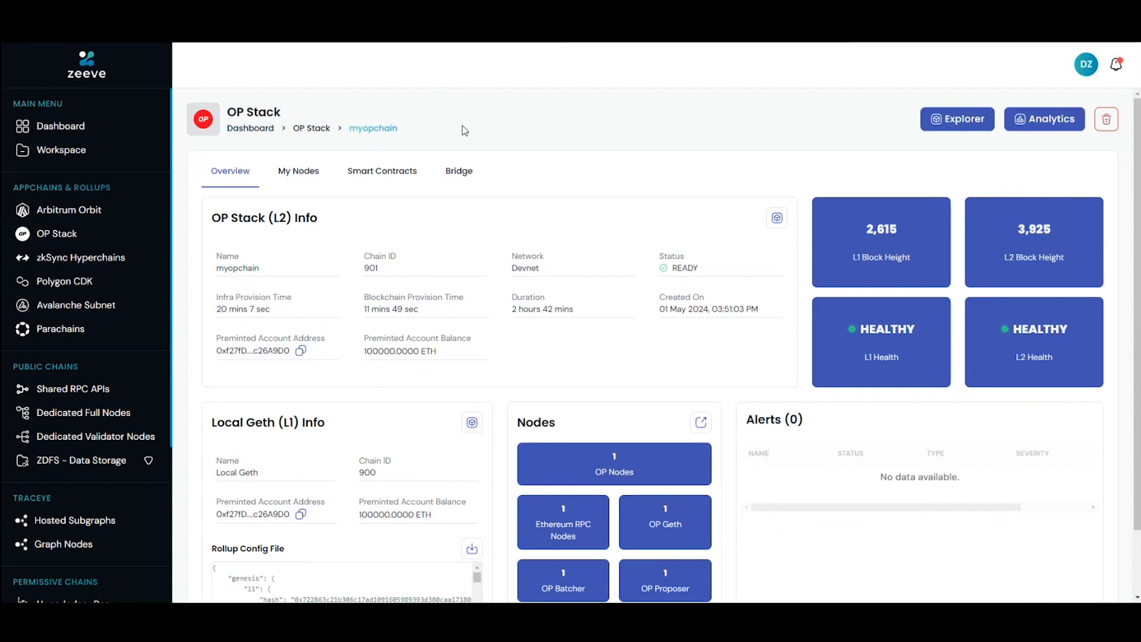
# Step: Review the Local Geth (L1) and OP Stack (L2) smart contracts with their addresses and explorer links
pyautogui.click(392, 171)
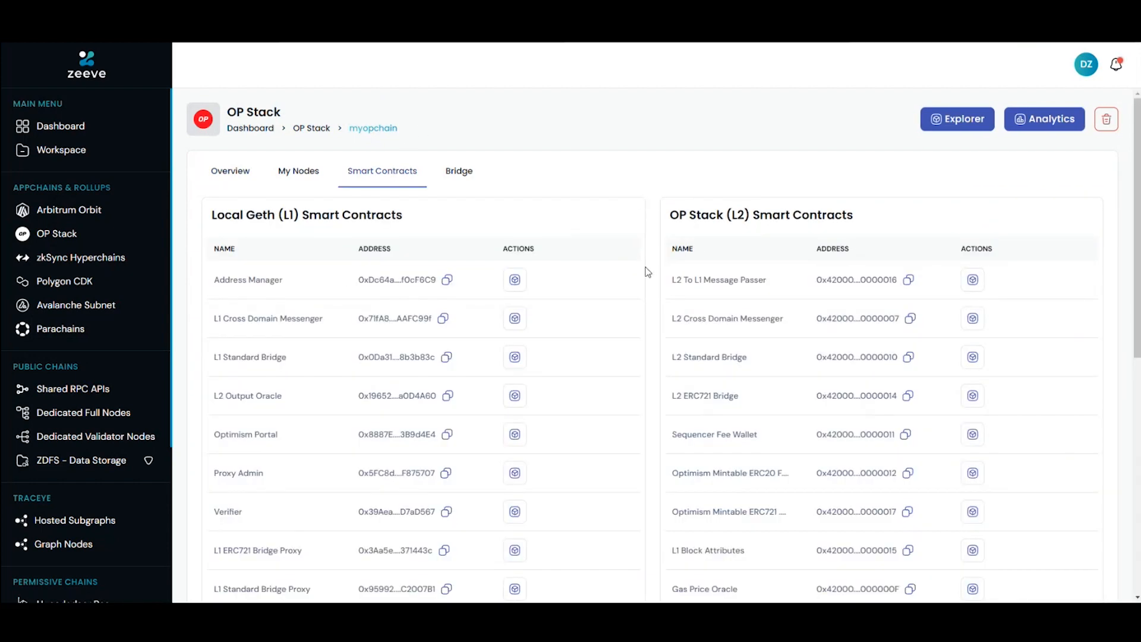
pyautogui.scroll(-6, 648, 272)
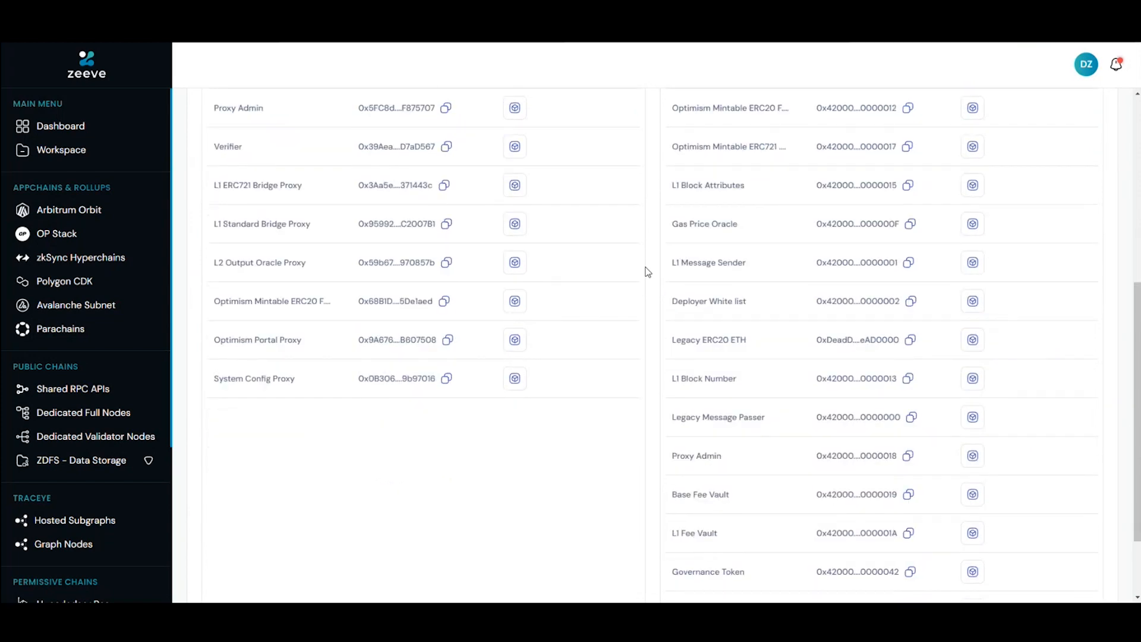
pyautogui.scroll(6, 648, 272)
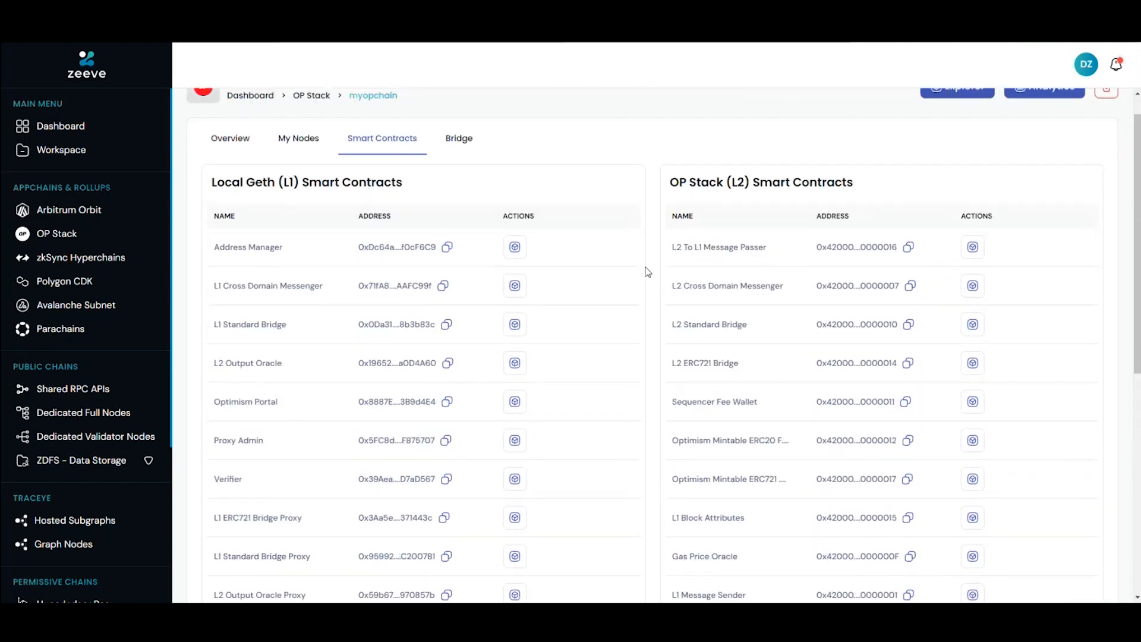
pyautogui.scroll(1, 648, 272)
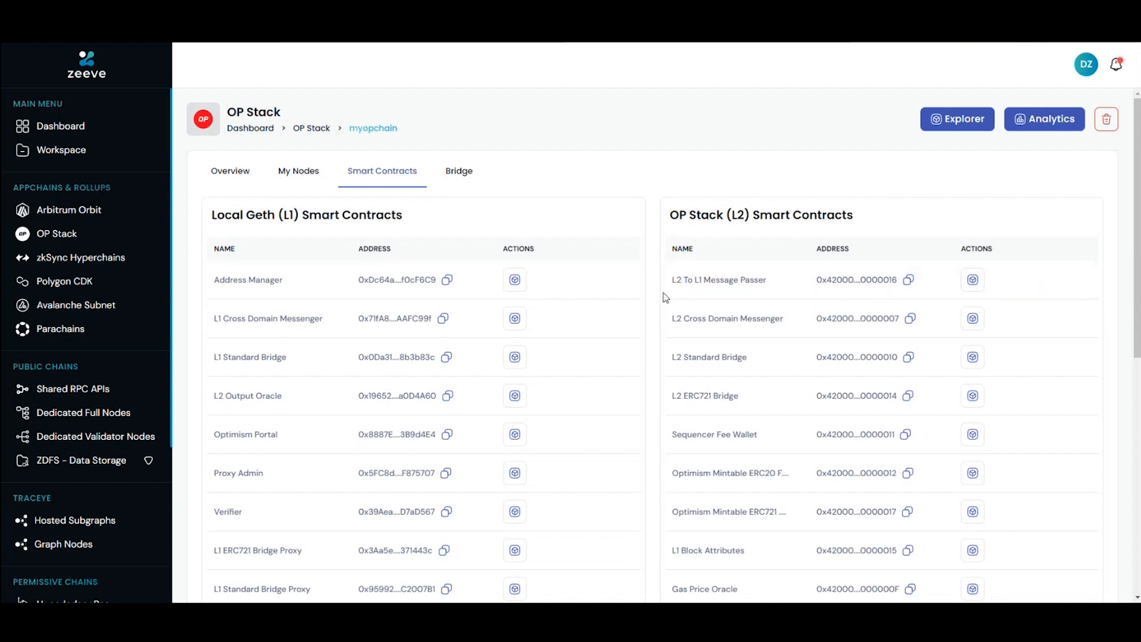
pyautogui.scroll(-1, 665, 297)
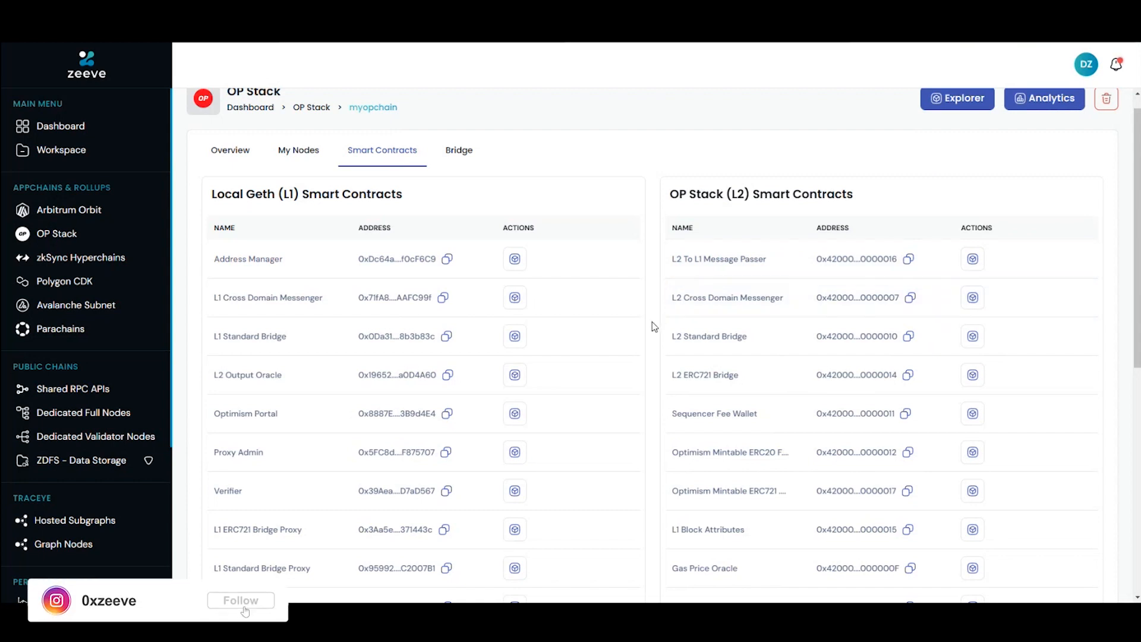
pyautogui.scroll(-1, 653, 325)
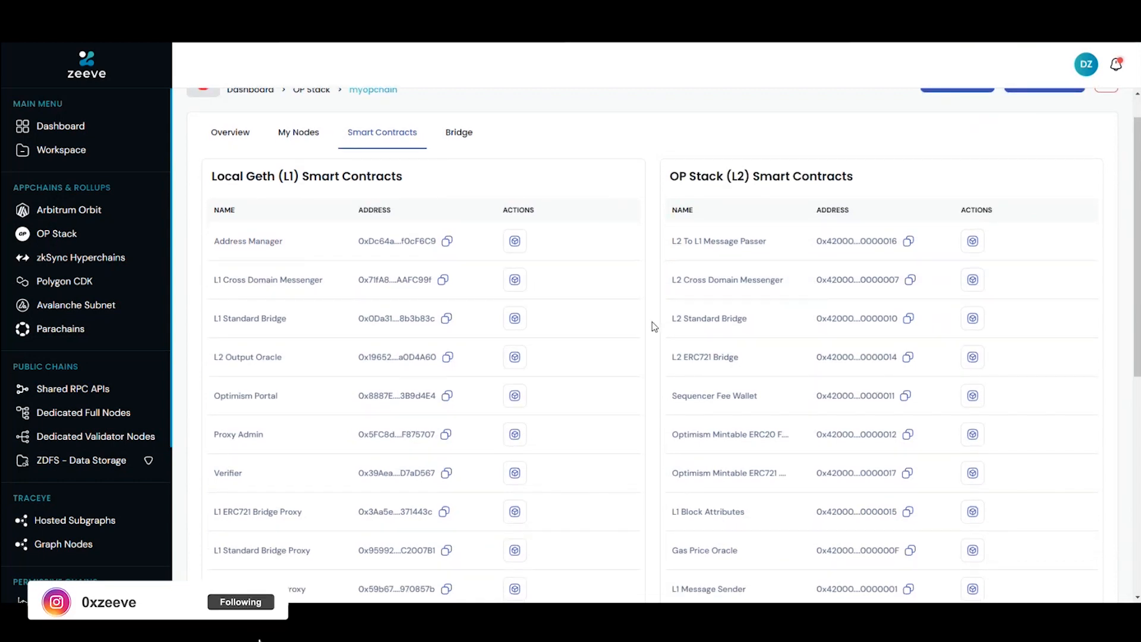
pyautogui.scroll(-1, 654, 326)
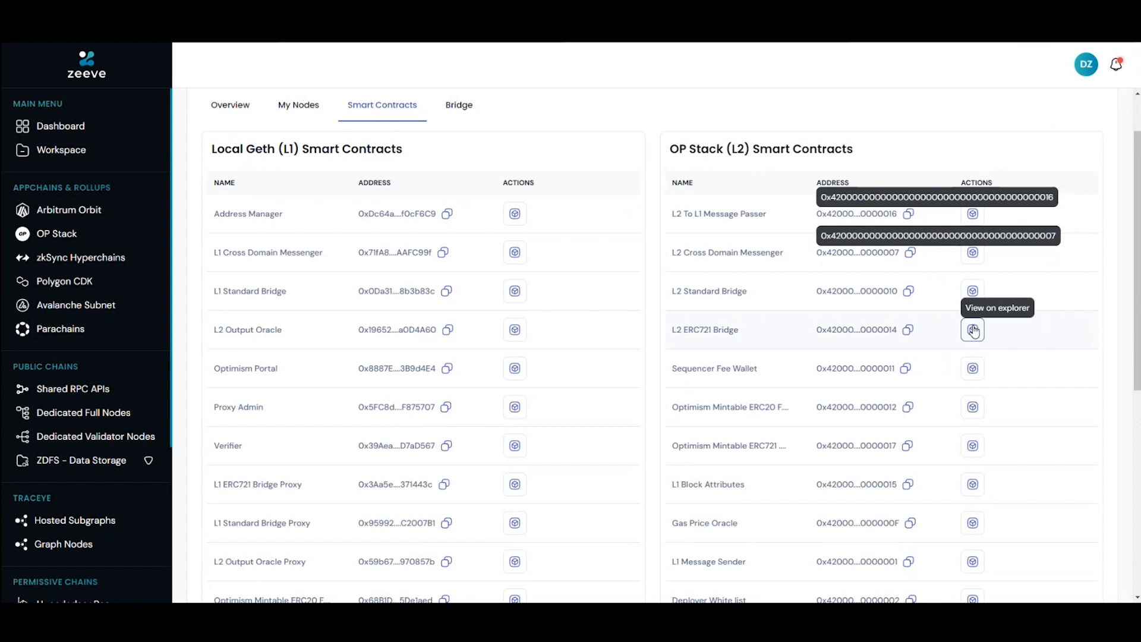
pyautogui.scroll(1, 974, 331)
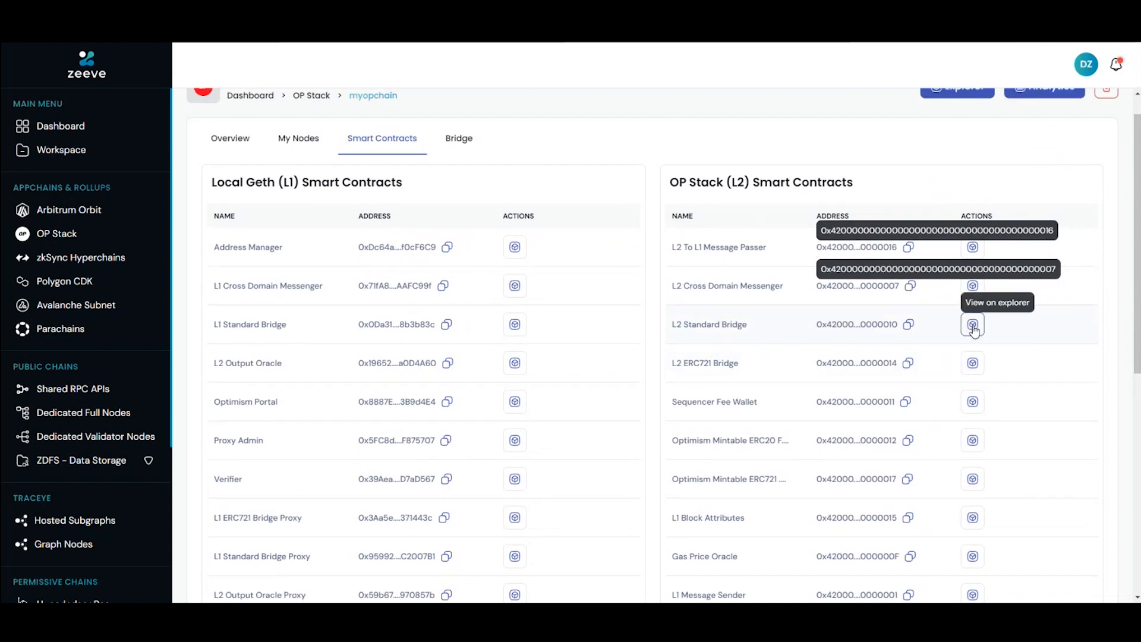
# Step: View the bridge information for myopchain and open its L2 Explorer
pyautogui.scroll(1, 973, 327)
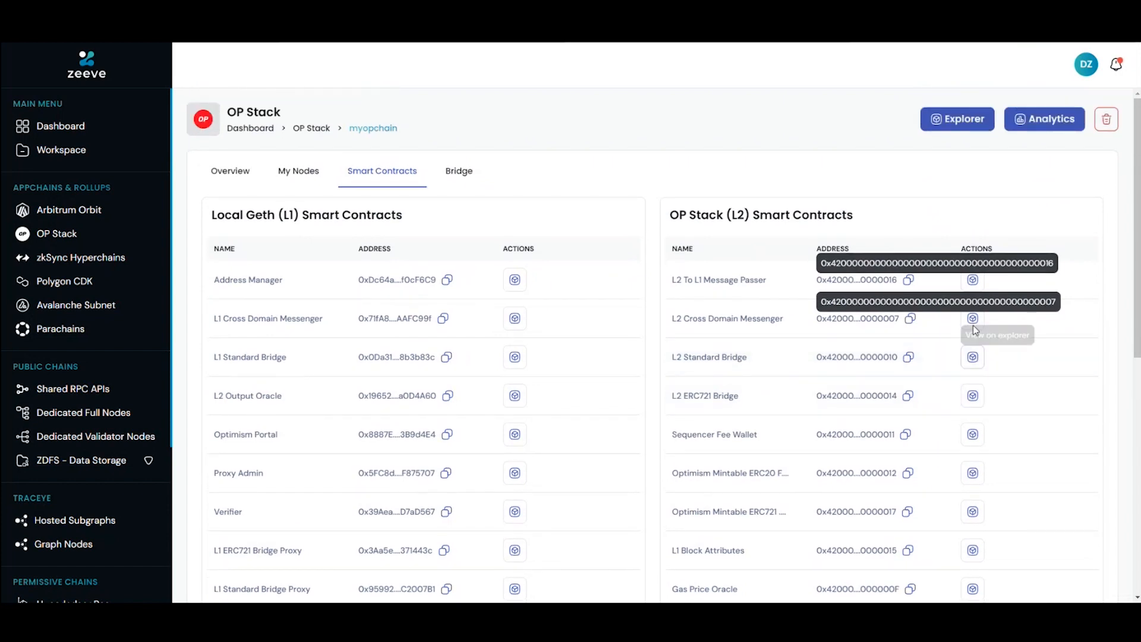
pyautogui.click(469, 178)
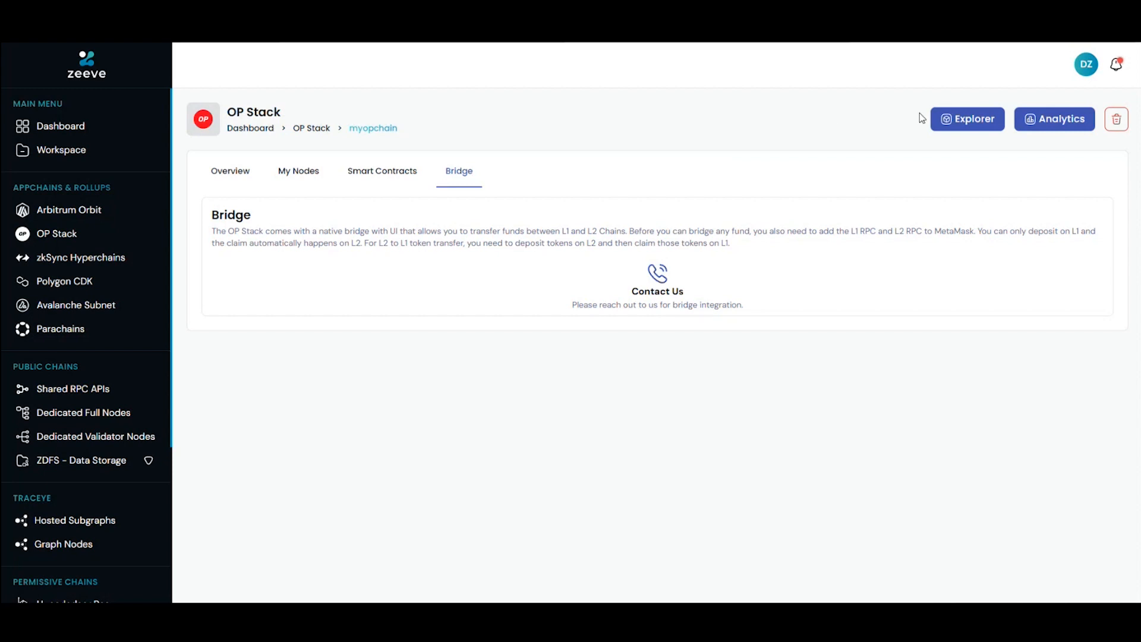
pyautogui.click(955, 125)
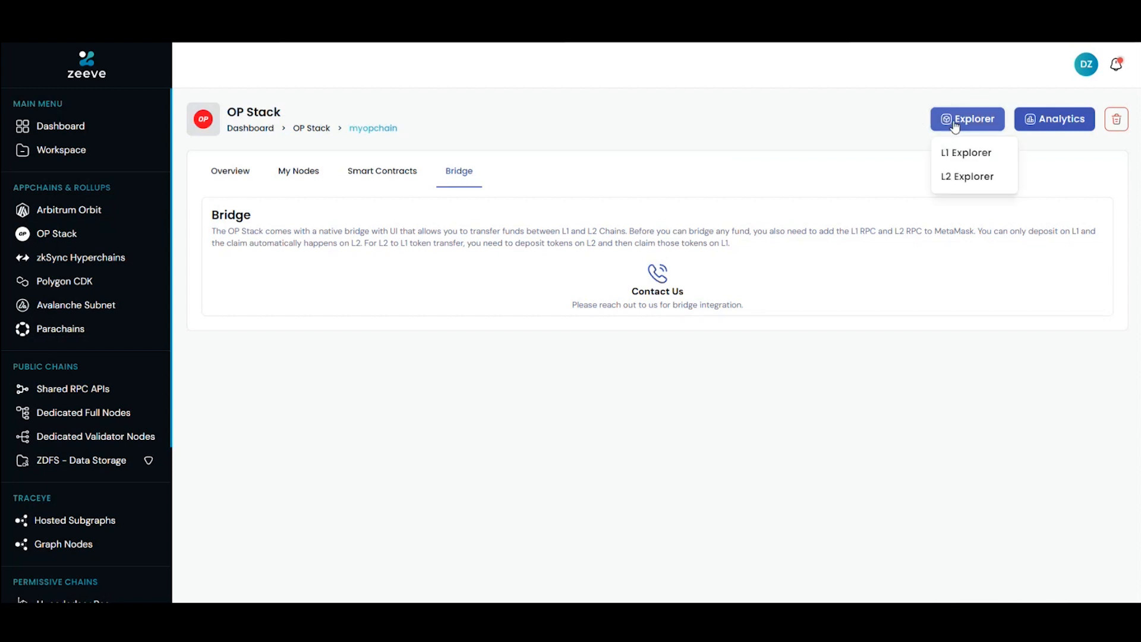
pyautogui.click(947, 182)
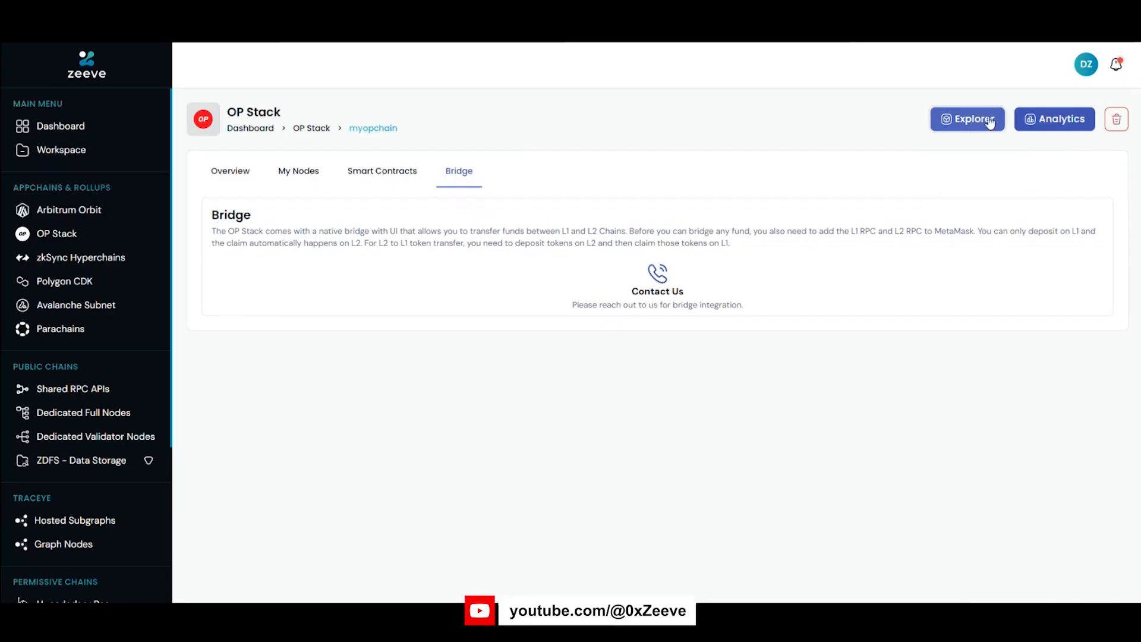
# Step: Open myopchain's L1 Explorer and review the chain statistics, latest blocks and transactions in Blockscout
pyautogui.click(987, 119)
pyautogui.click(980, 156)
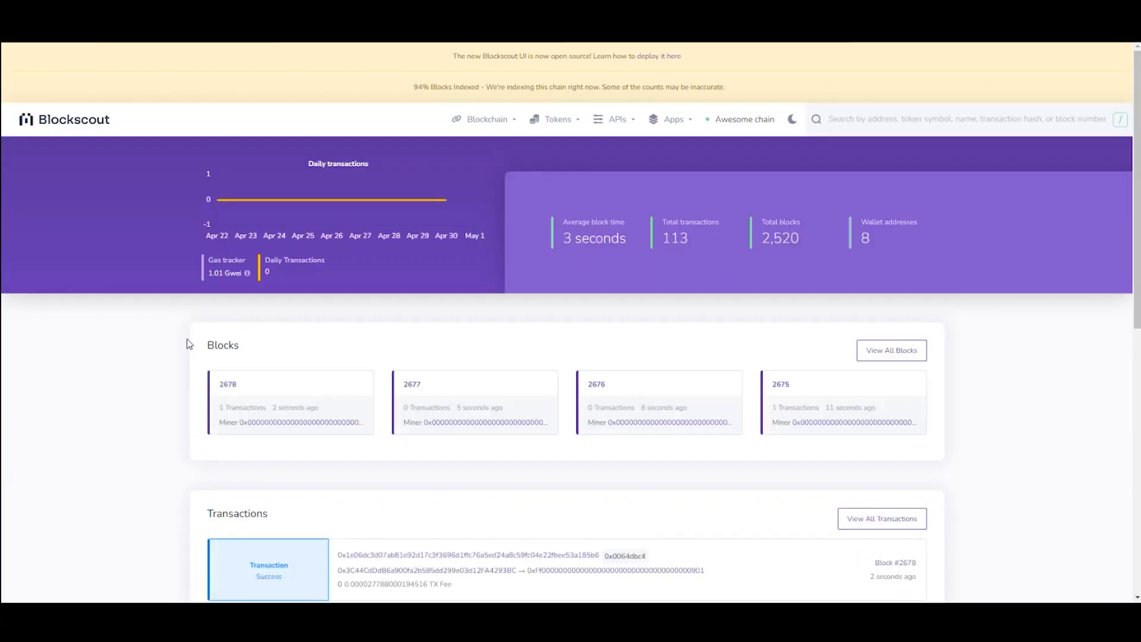
pyautogui.scroll(-2, 135, 384)
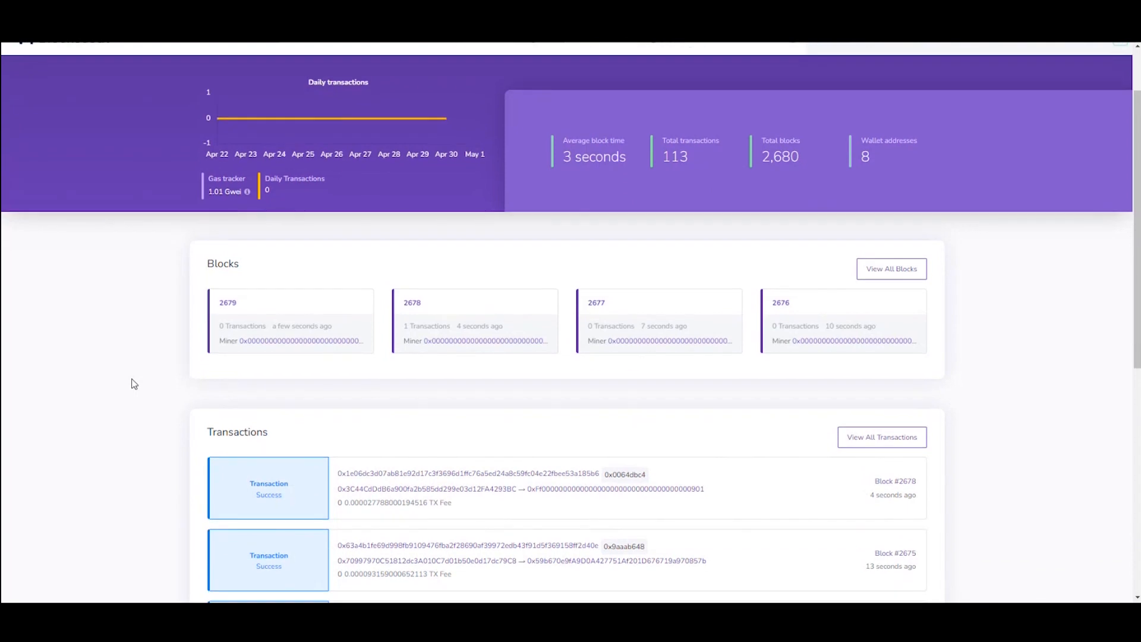
pyautogui.scroll(2, 134, 384)
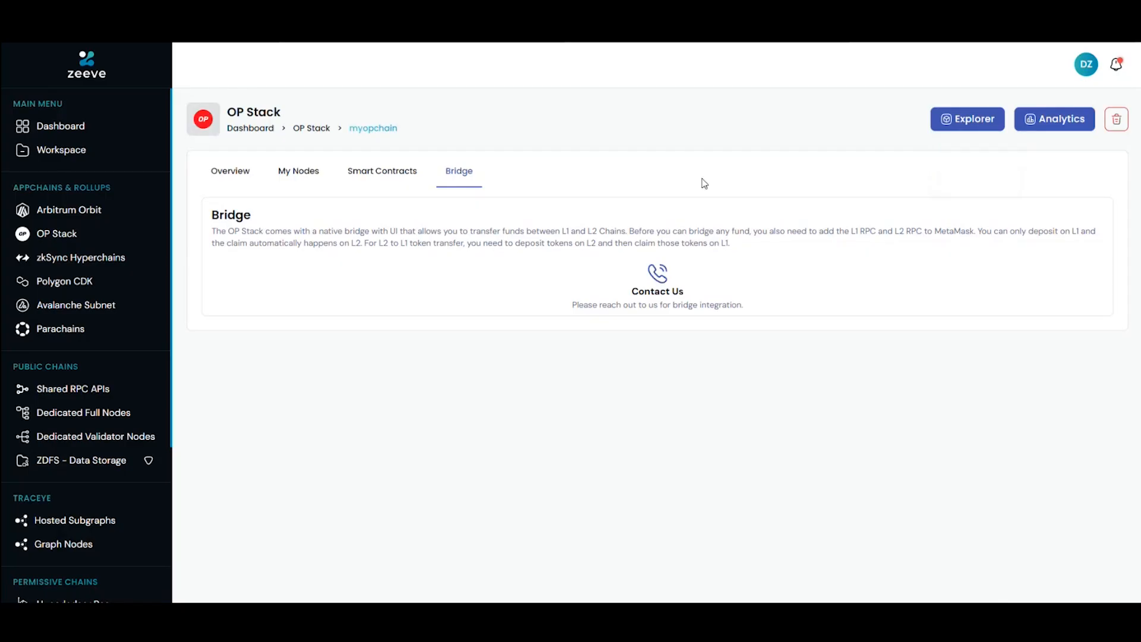
# Step: Open the Node analytics for myopchain and review the CPU, RAM, system load, memory and disk space metrics
pyautogui.click(1044, 125)
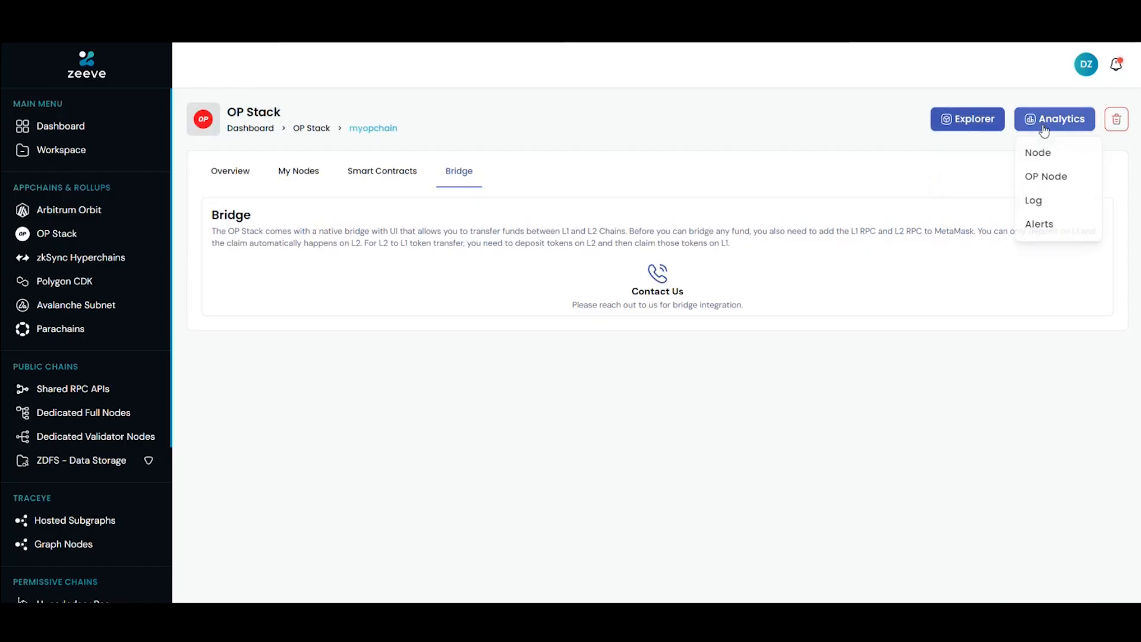
pyautogui.click(1045, 155)
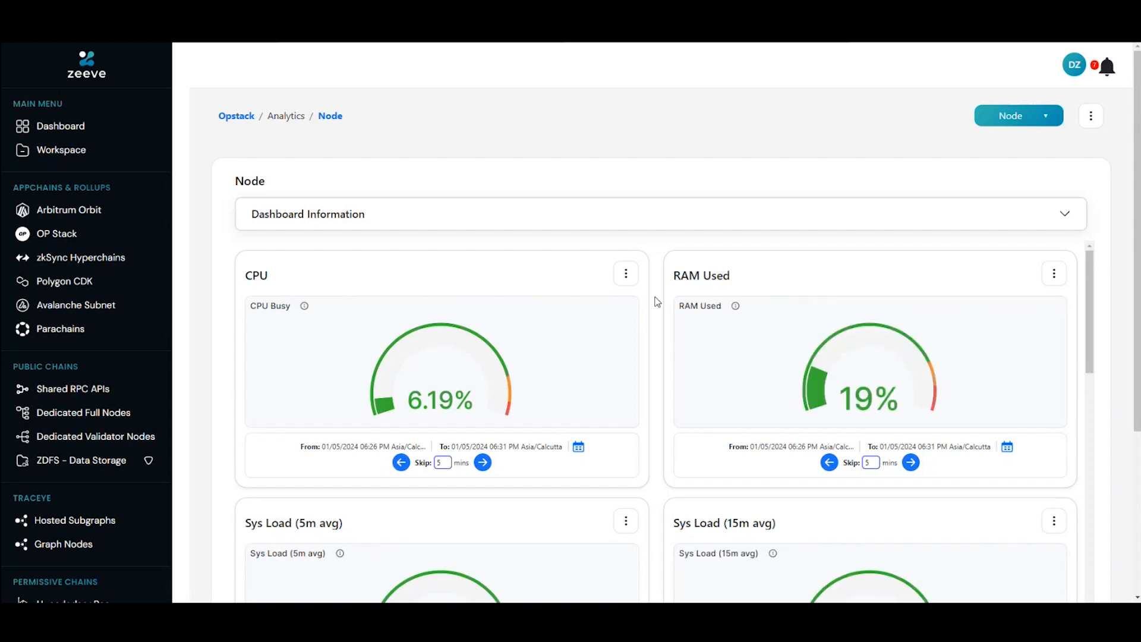
pyautogui.scroll(-1, 657, 302)
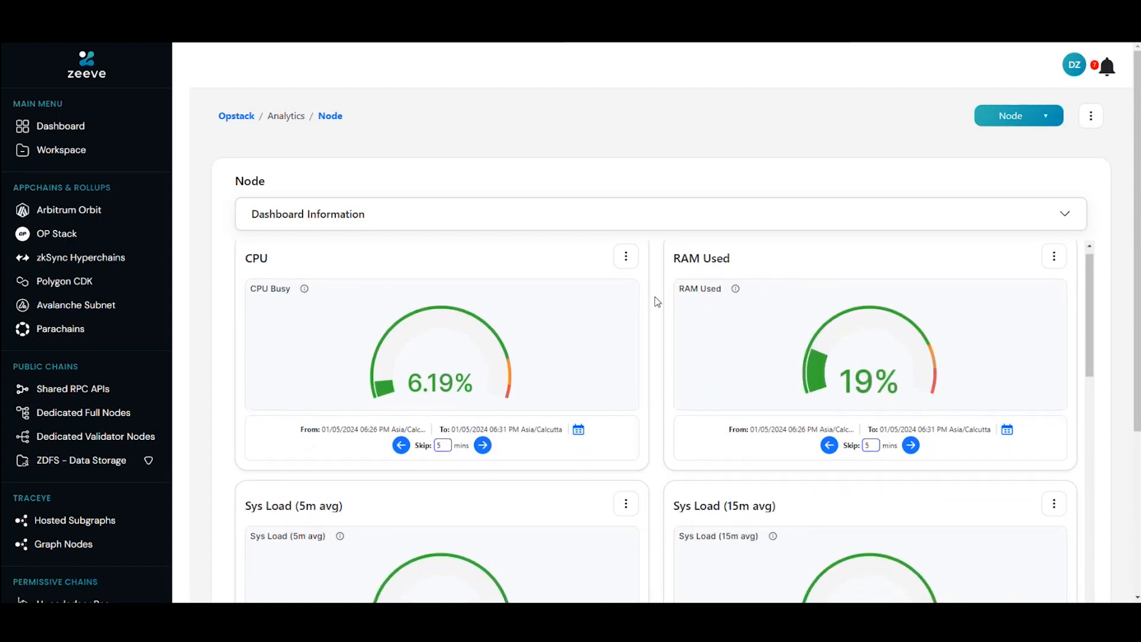
pyautogui.scroll(-4, 656, 302)
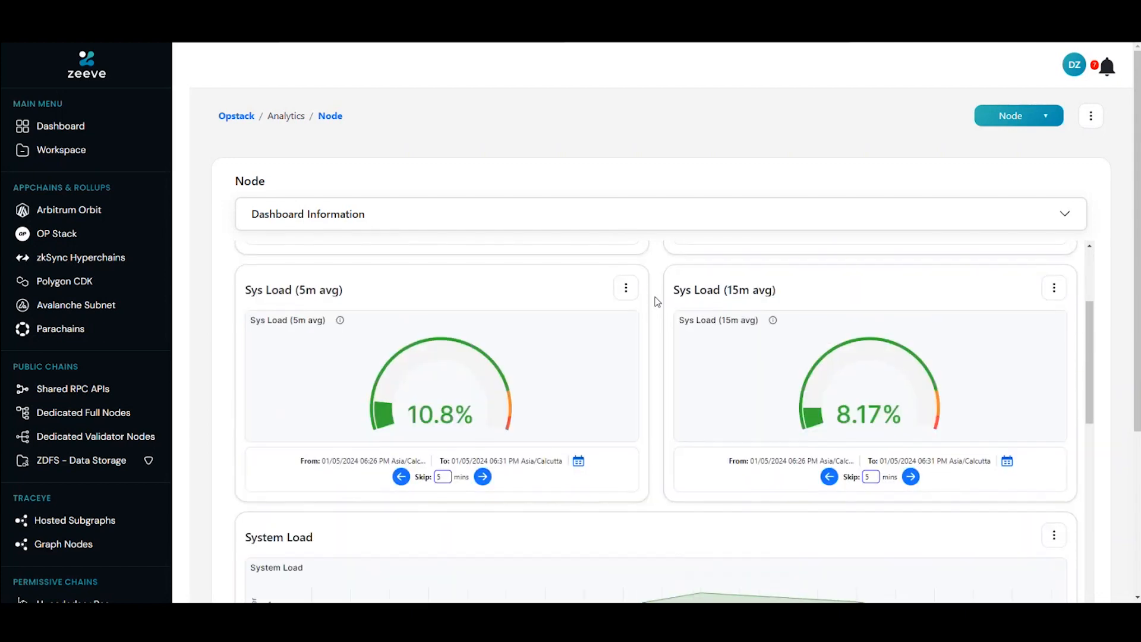
pyautogui.scroll(-10, 657, 302)
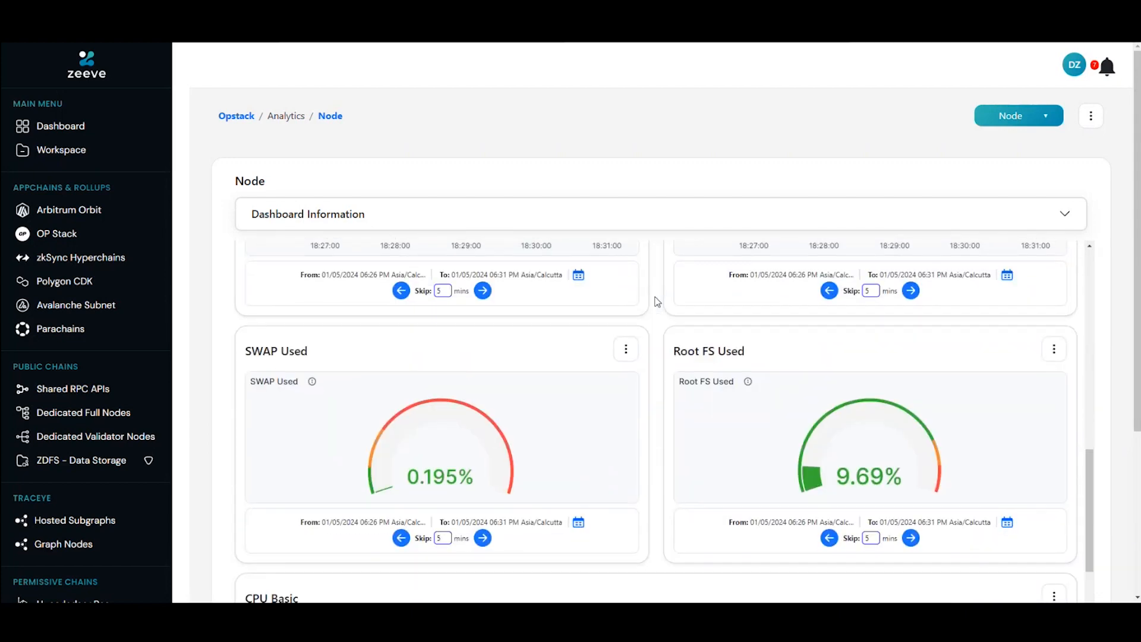
pyautogui.scroll(-10, 656, 302)
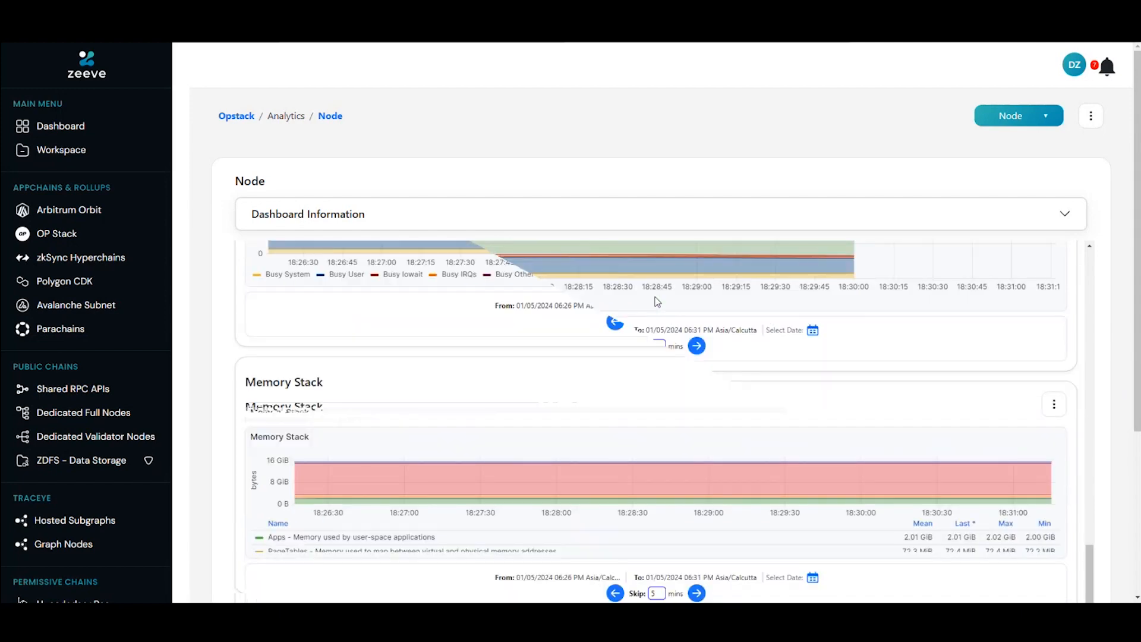
pyautogui.scroll(-10, 657, 302)
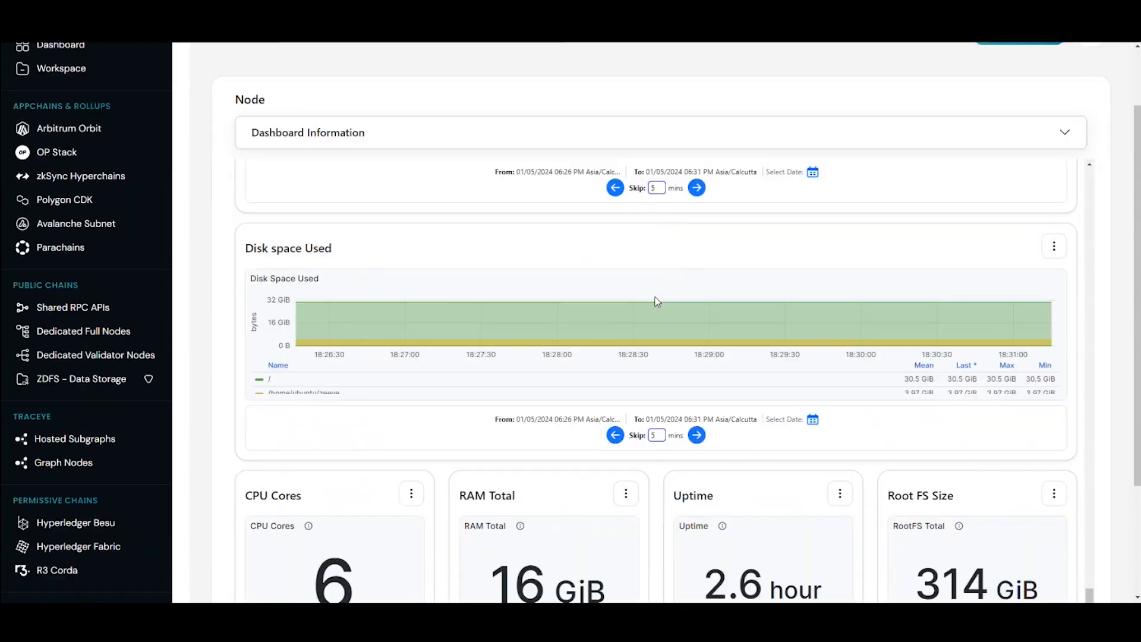
pyautogui.scroll(-1, 657, 302)
pyautogui.scroll(10, 657, 301)
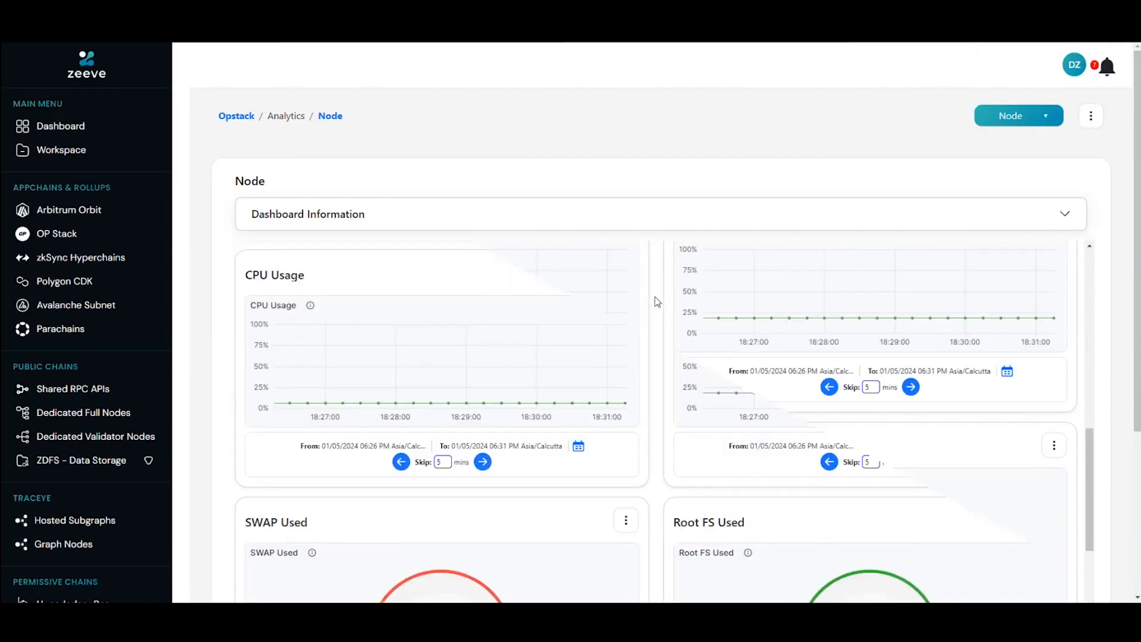
pyautogui.scroll(5, 656, 302)
# Step: Switch the analytics to OP Node and review the L1 Blocks, L1 Head, L1 Finalized and L2 Blocks metrics
pyautogui.click(1015, 118)
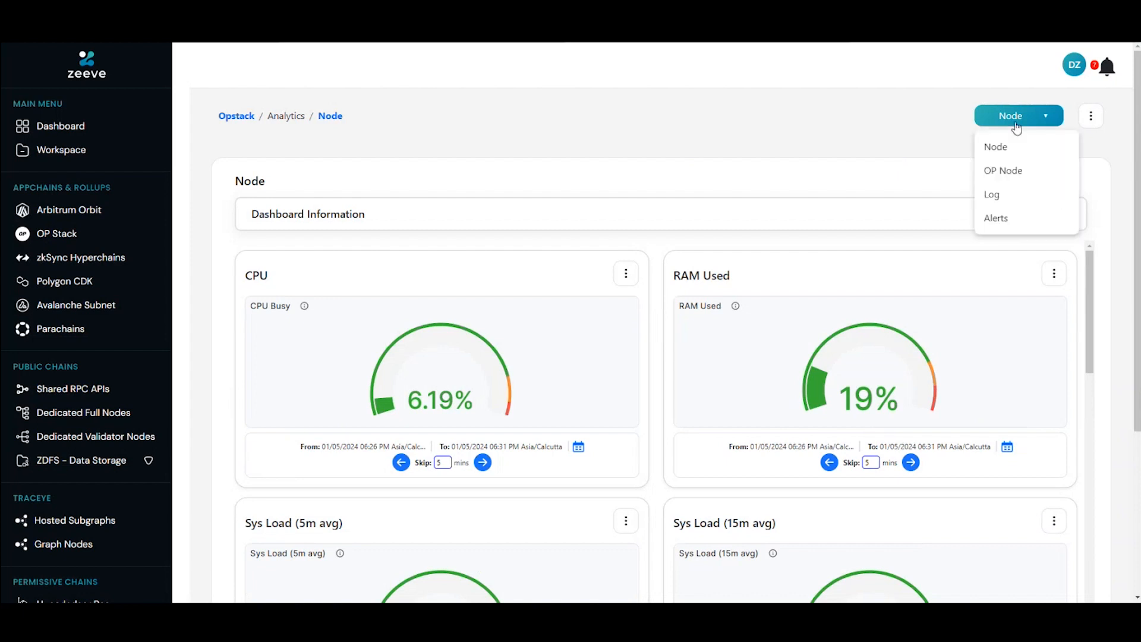
pyautogui.click(1005, 171)
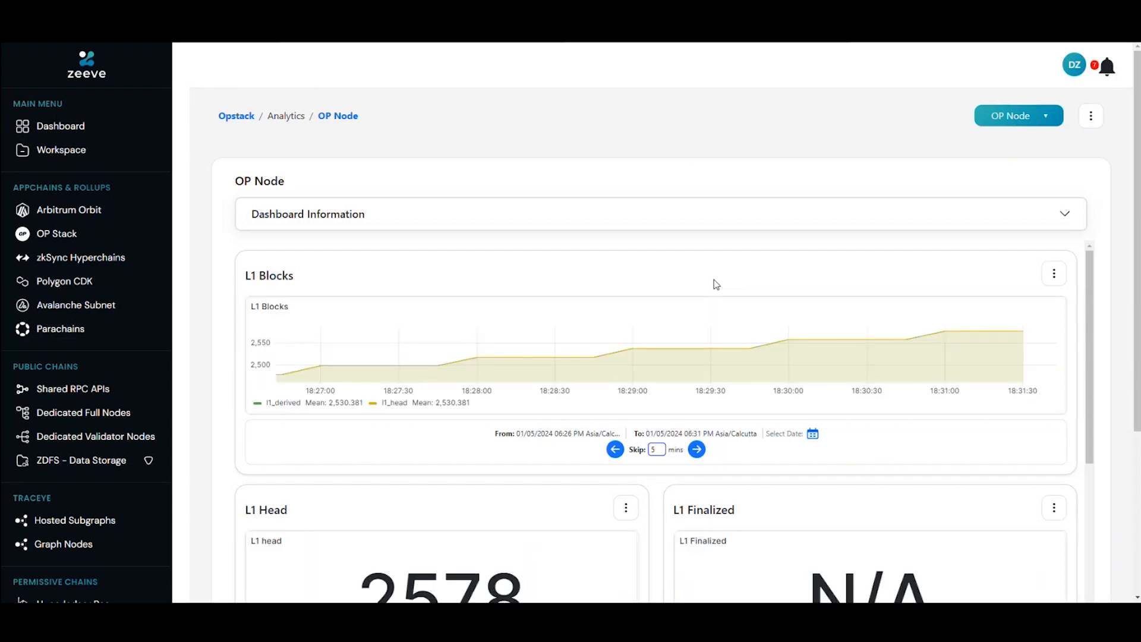
pyautogui.scroll(-1, 716, 284)
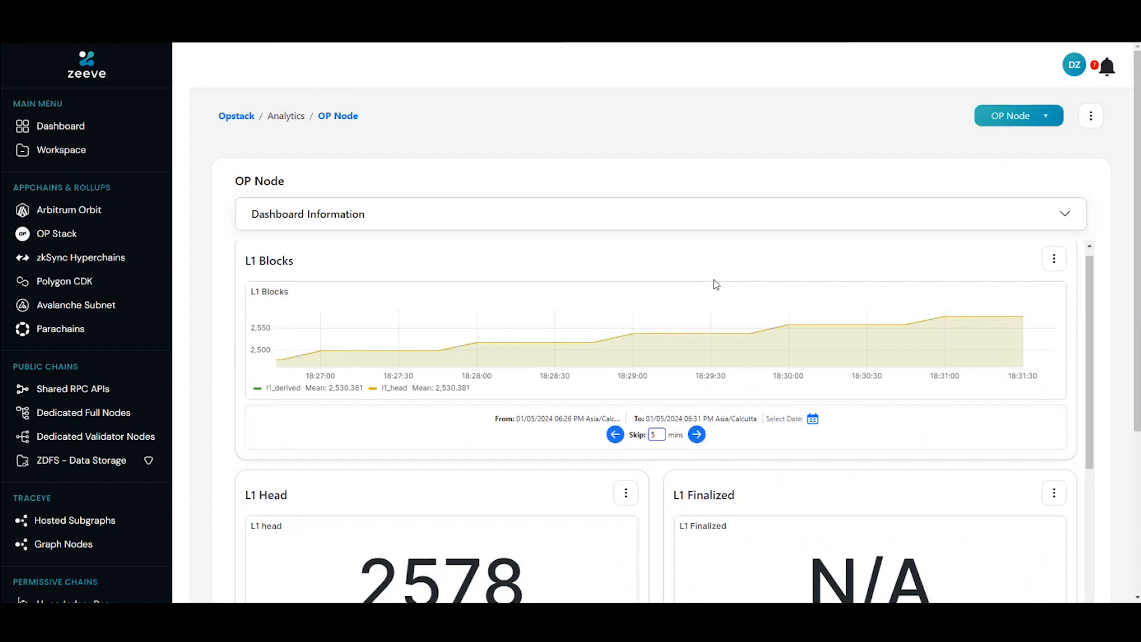
pyautogui.scroll(-3, 716, 284)
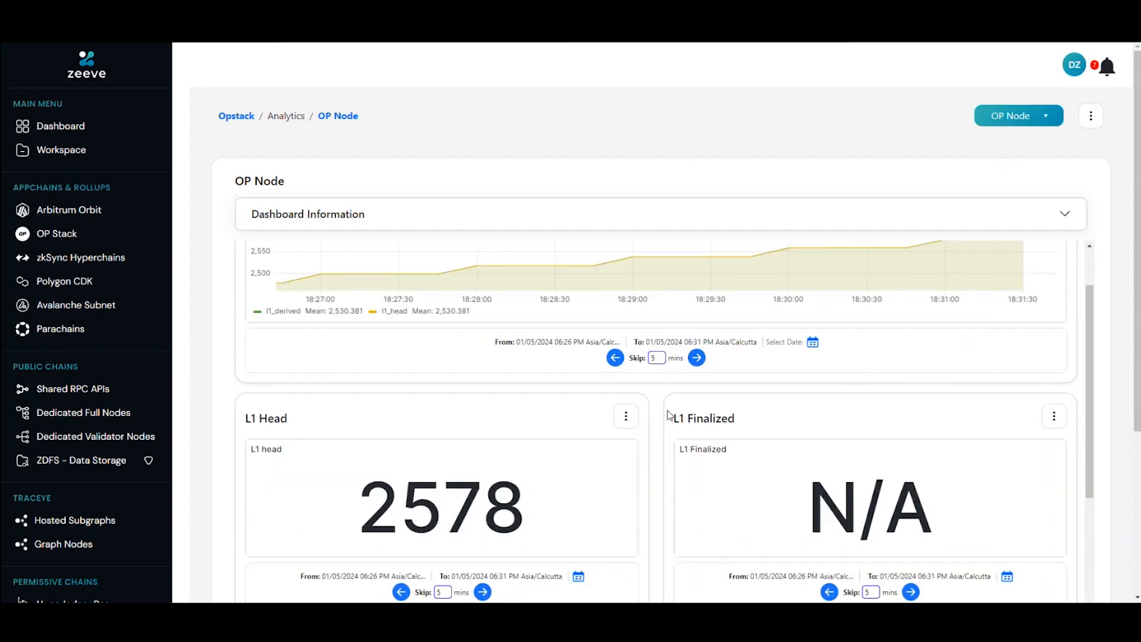
pyautogui.scroll(-9, 659, 423)
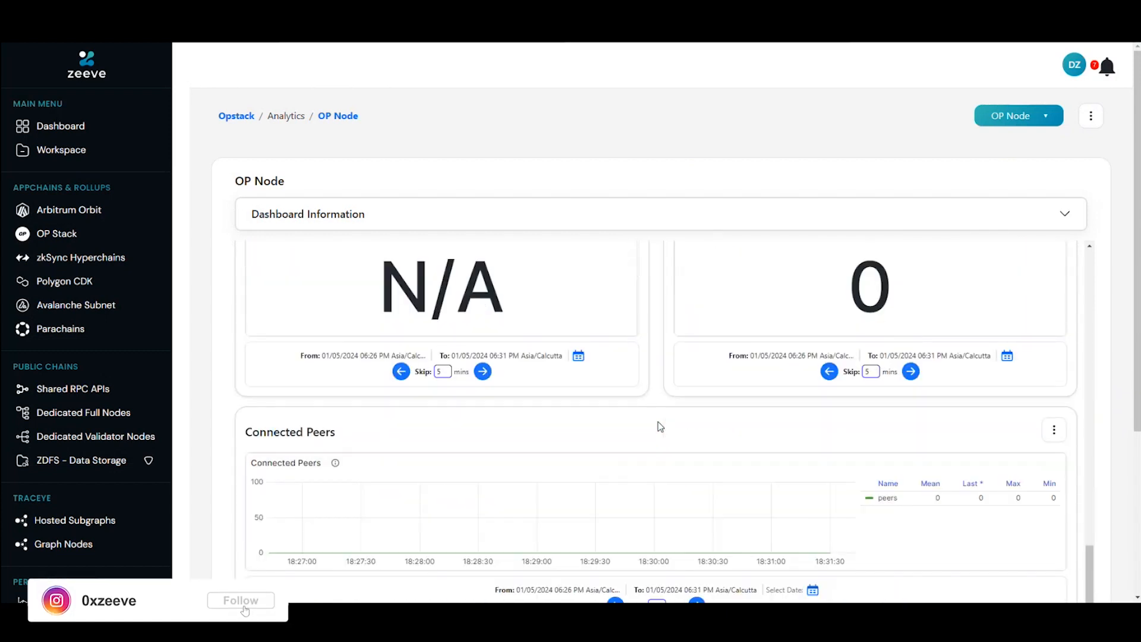
pyautogui.scroll(5, 658, 422)
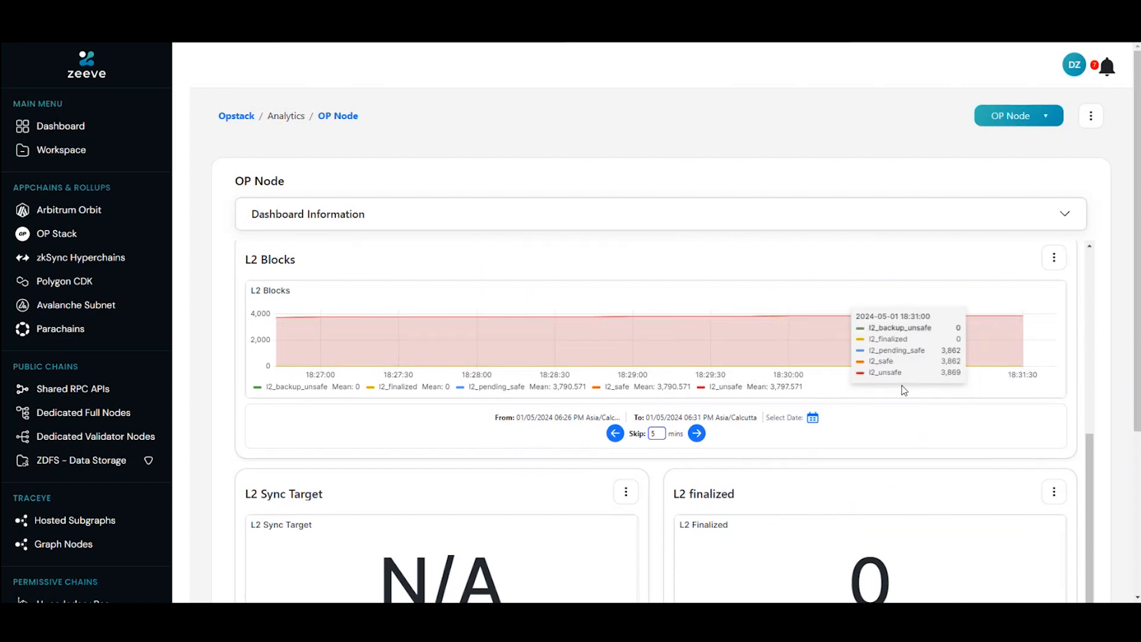
# Step: Examine the L2 Sync Target, L2 Finalized and Connected Peers metrics in the OP Node analytics
pyautogui.scroll(-4, 776, 459)
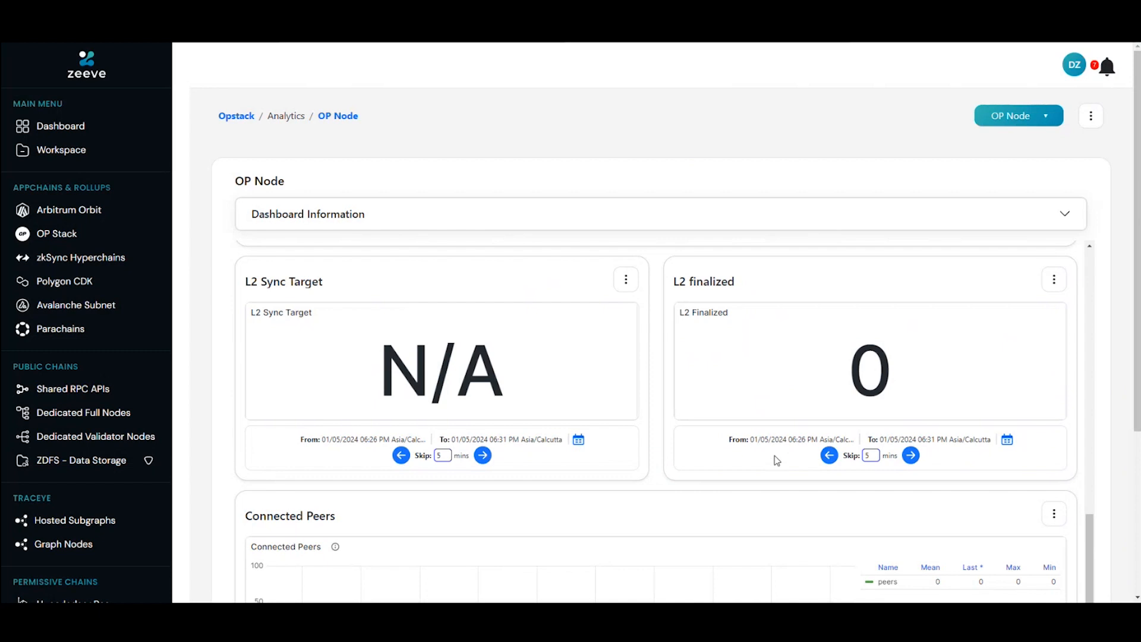
pyautogui.scroll(-1, 776, 459)
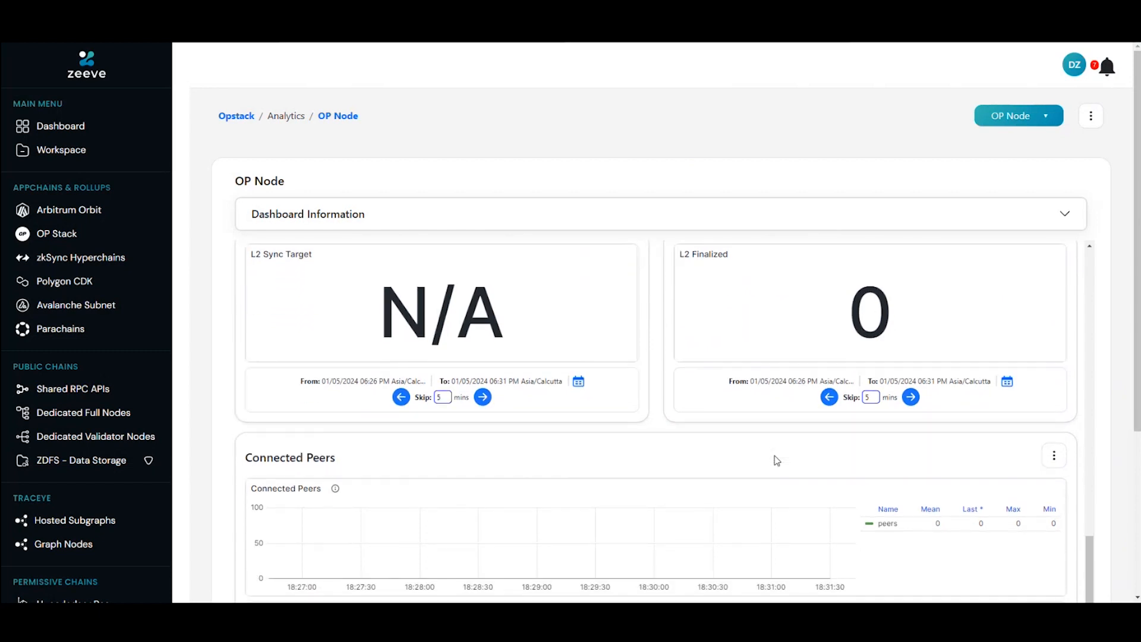
pyautogui.scroll(1, 776, 459)
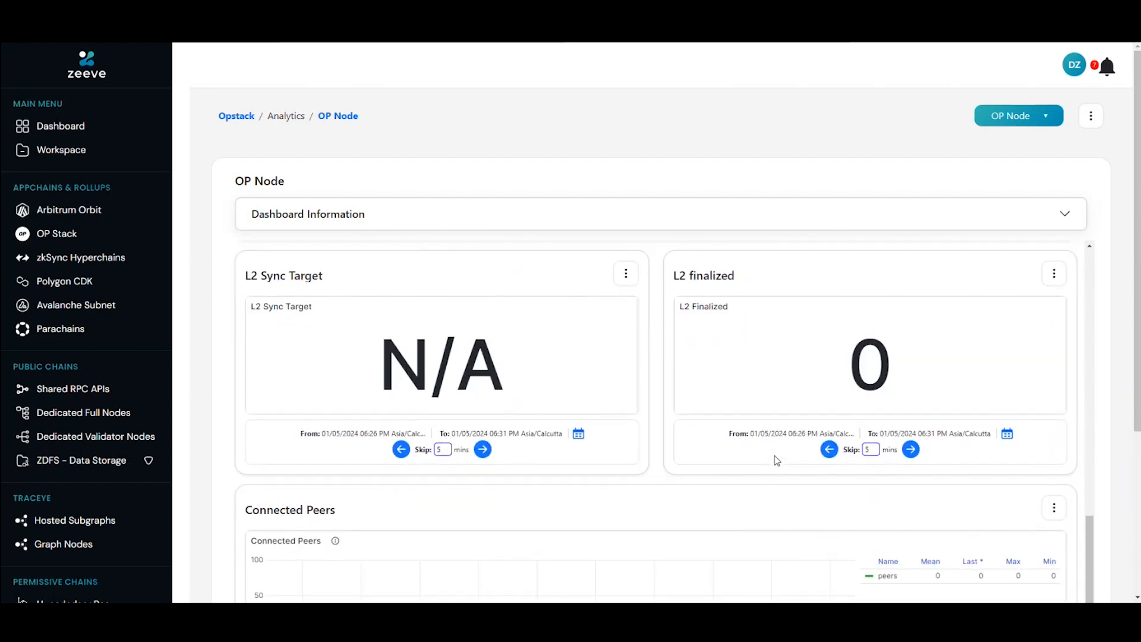
pyautogui.scroll(-2, 777, 459)
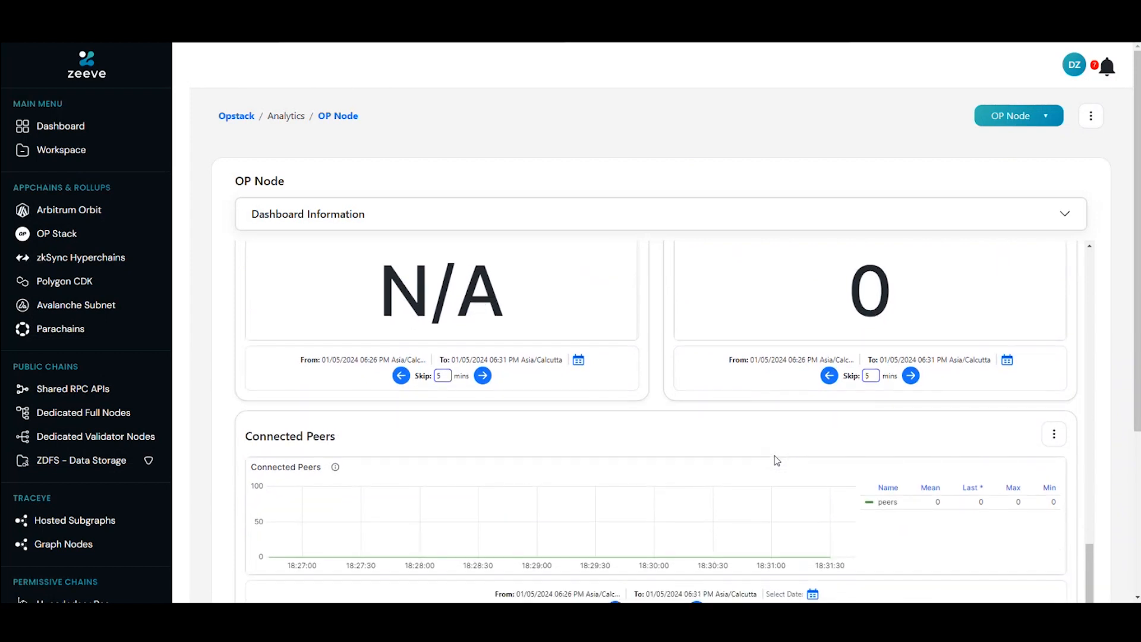
pyautogui.scroll(-1, 776, 460)
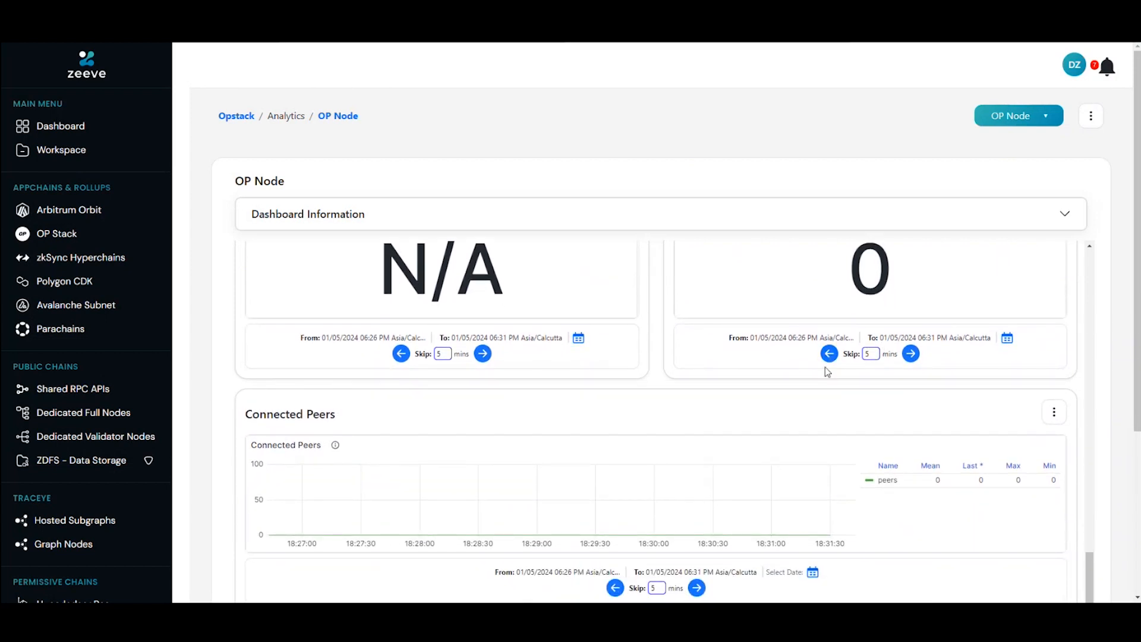
pyautogui.scroll(2, 753, 403)
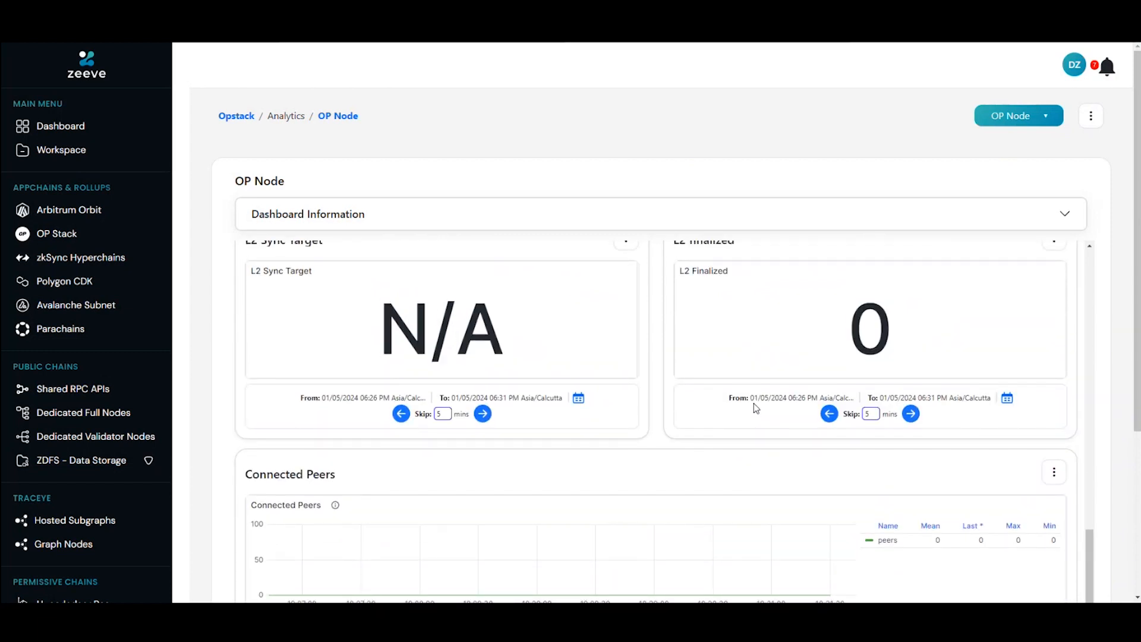
# Step: Review the Connected Peers, Optimism Info, Op Node Setup and Traffic metrics, and look back over the L1 block charts
pyautogui.scroll(-4, 753, 403)
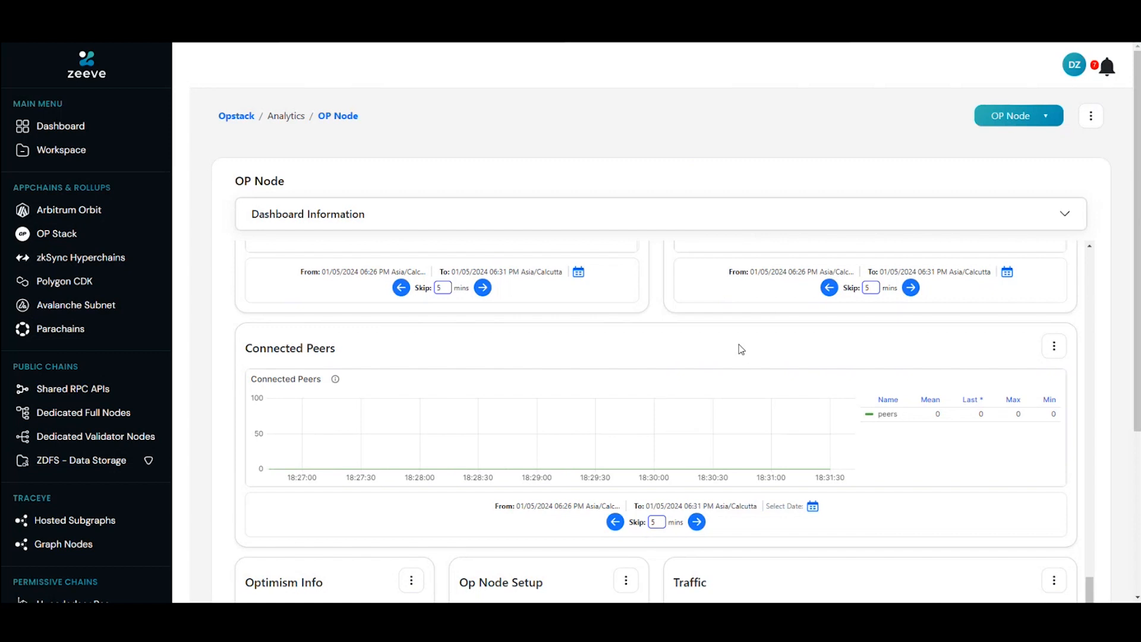
pyautogui.scroll(-1, 741, 349)
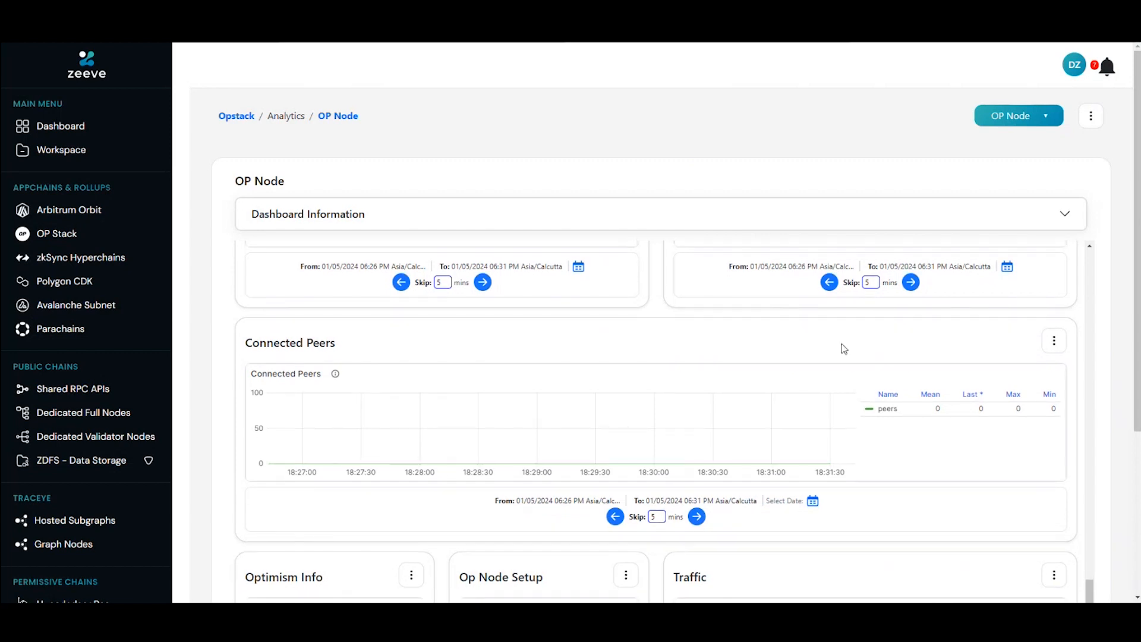
pyautogui.scroll(-3, 855, 350)
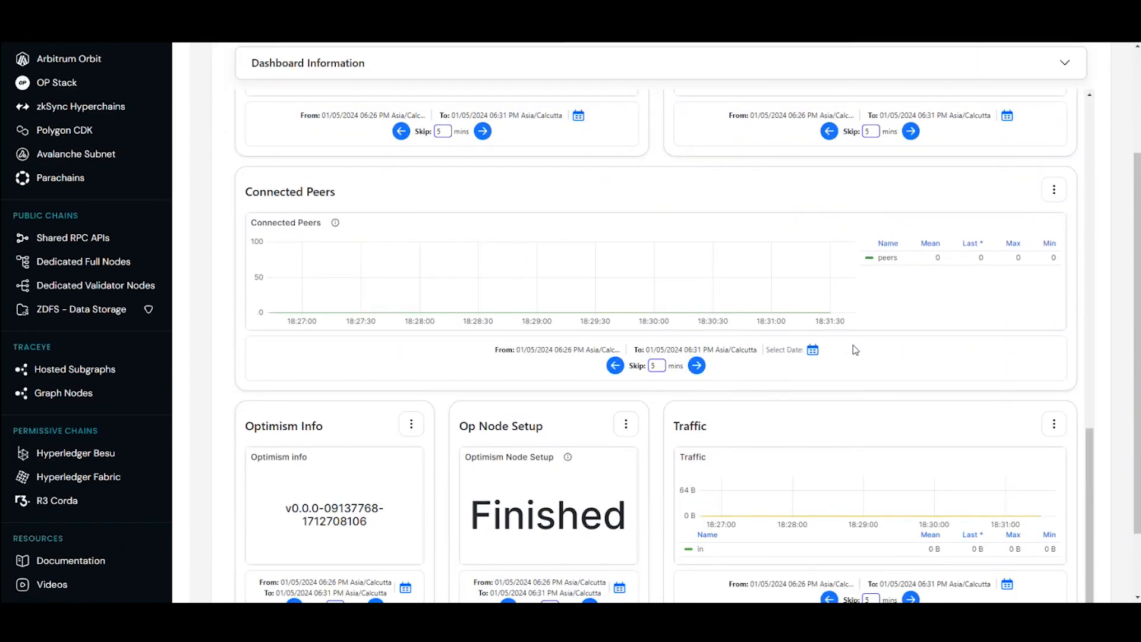
pyautogui.scroll(-1, 855, 350)
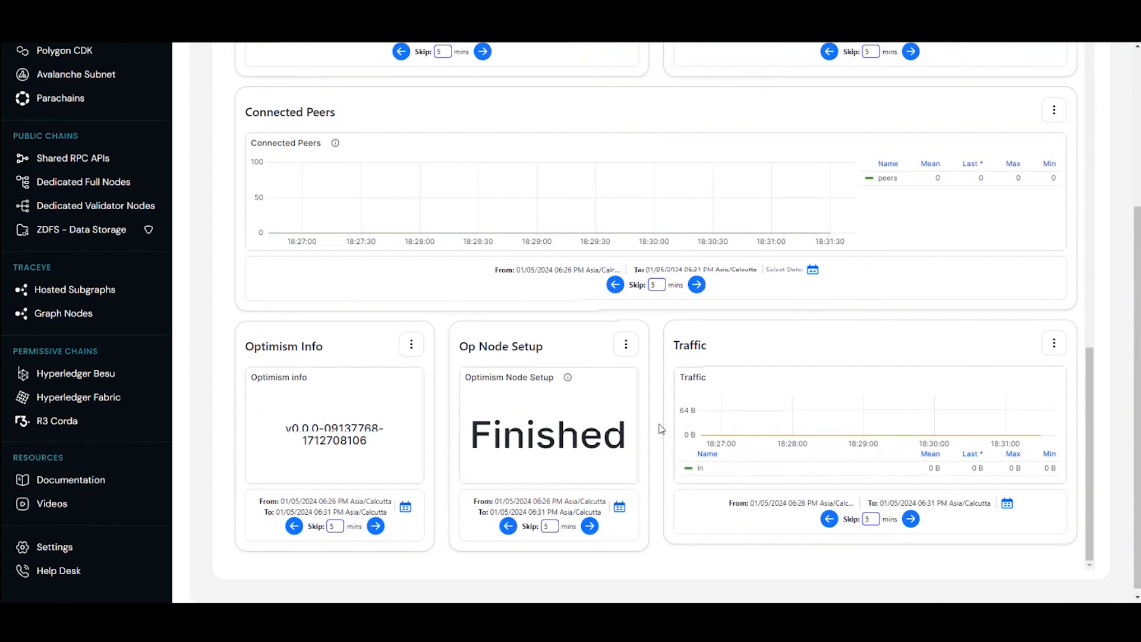
pyautogui.scroll(1, 660, 428)
pyautogui.scroll(10, 661, 428)
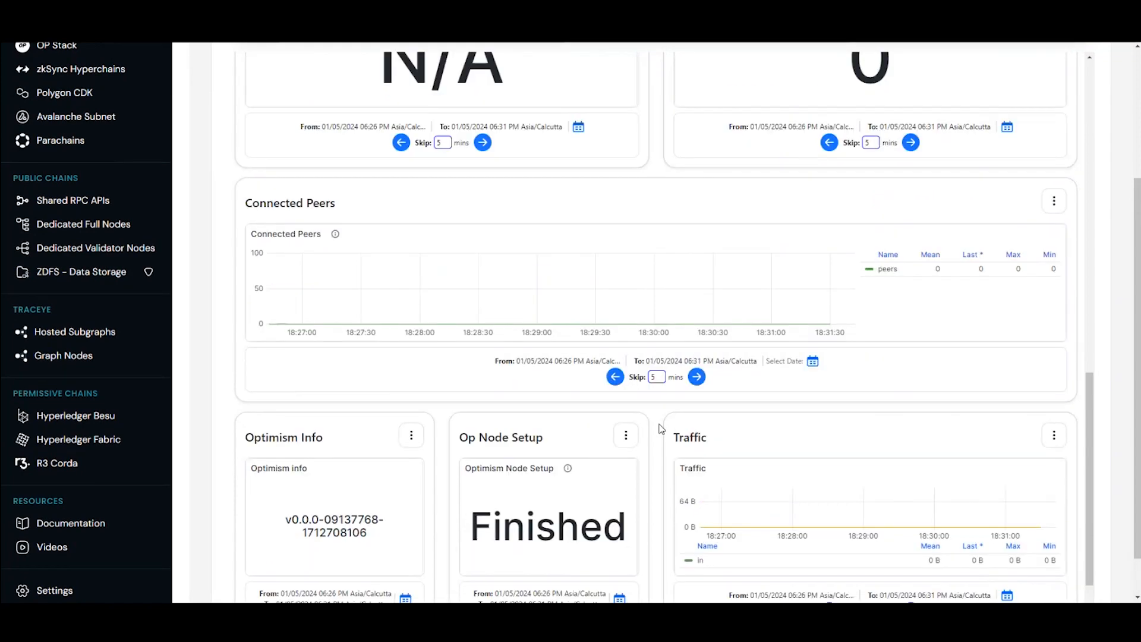
pyautogui.scroll(7, 661, 428)
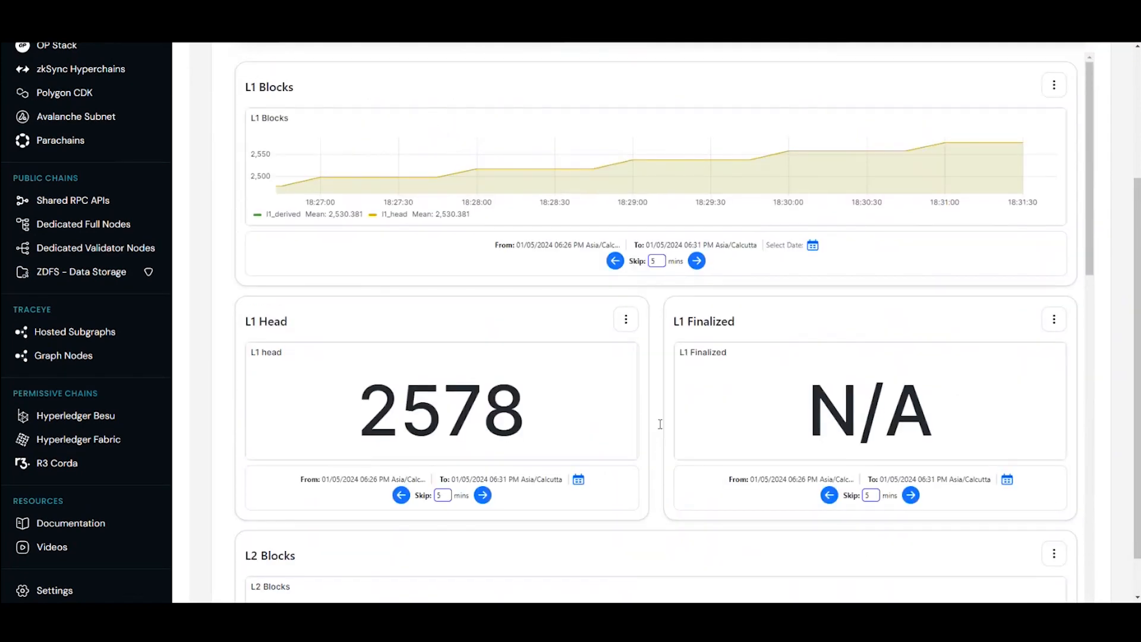
pyautogui.scroll(-18, 661, 428)
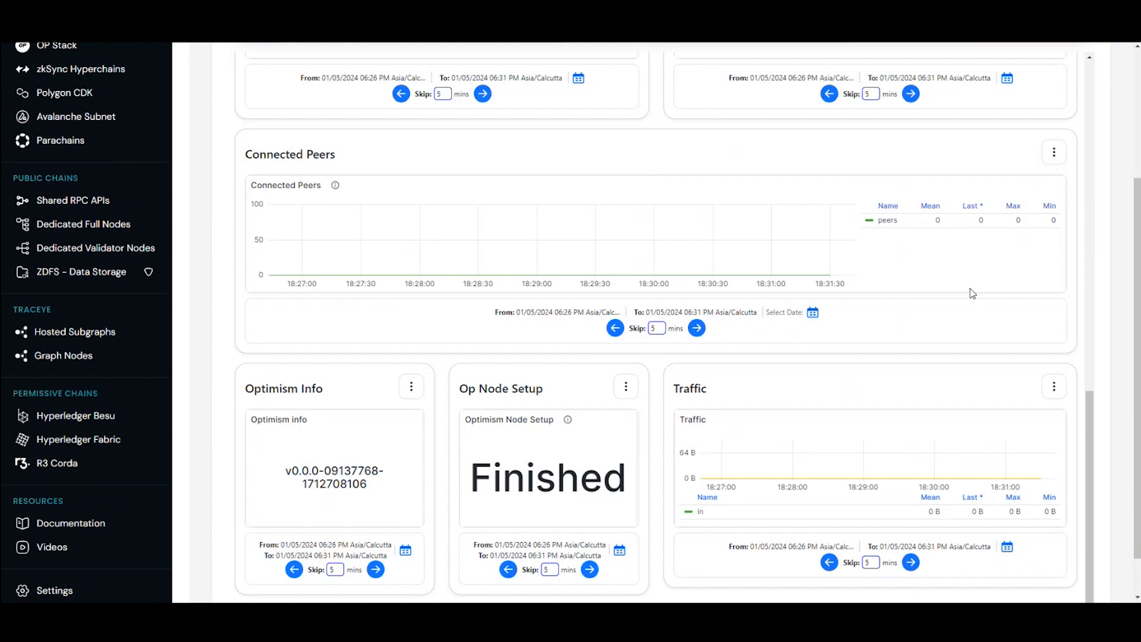
pyautogui.scroll(1, 971, 291)
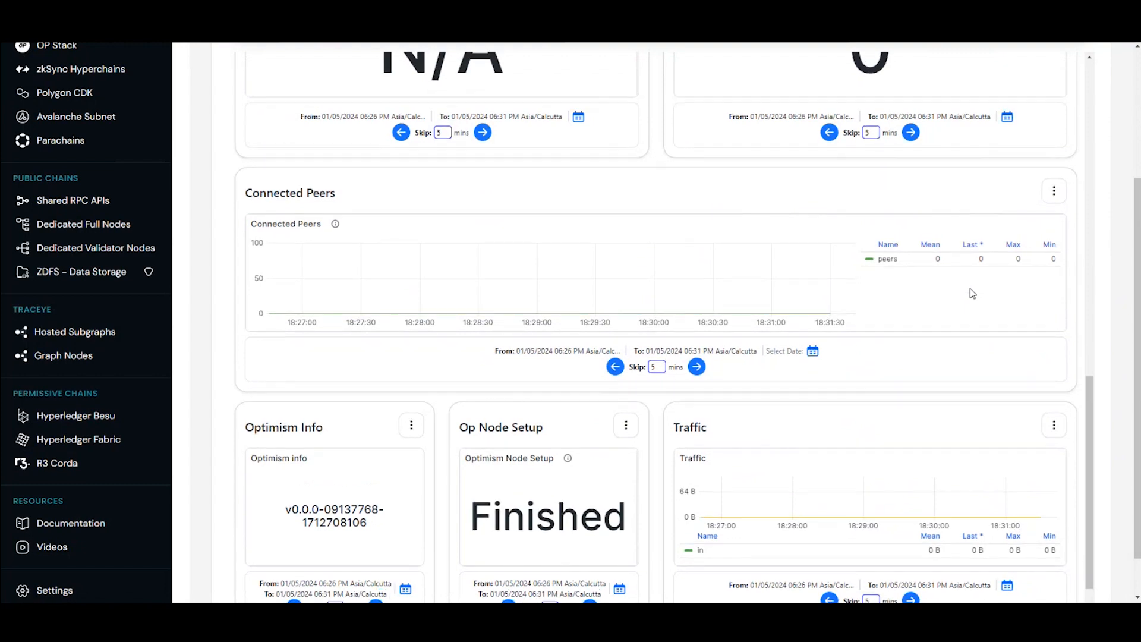
# Step: Switch the analytics from OP Node to Alerts and review the alerts table
pyautogui.scroll(5, 970, 291)
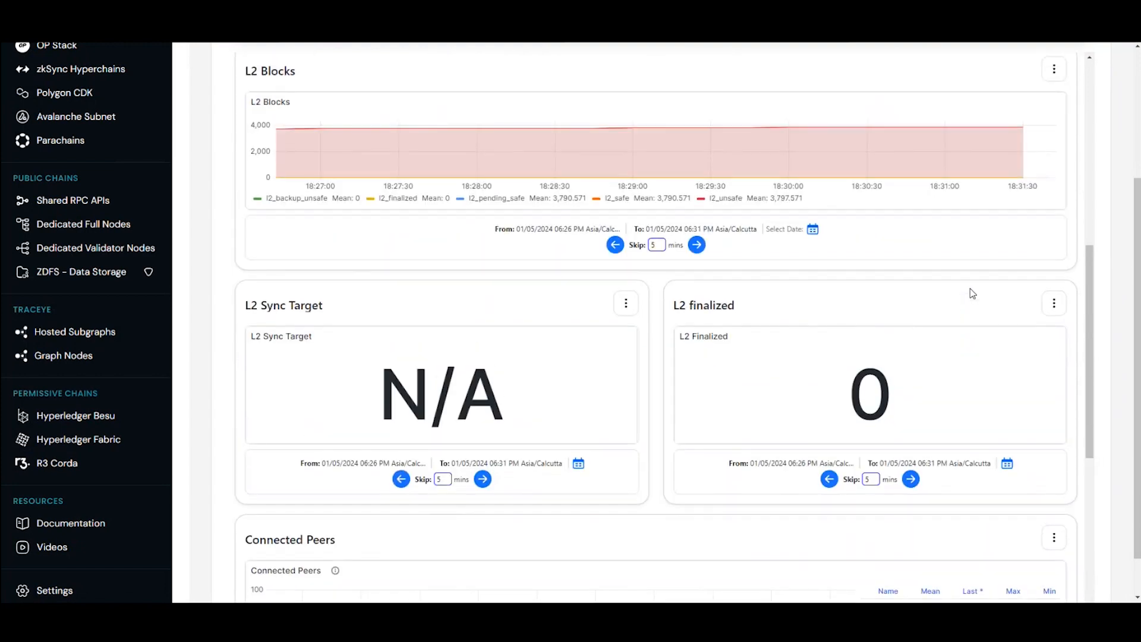
pyautogui.scroll(9, 970, 291)
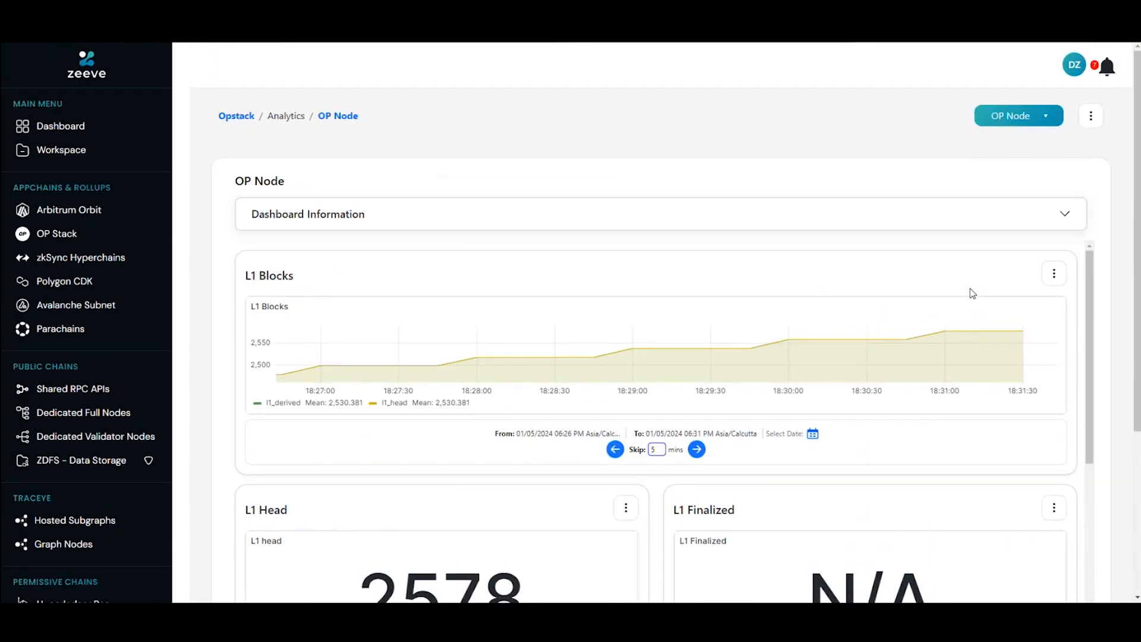
pyautogui.click(1017, 118)
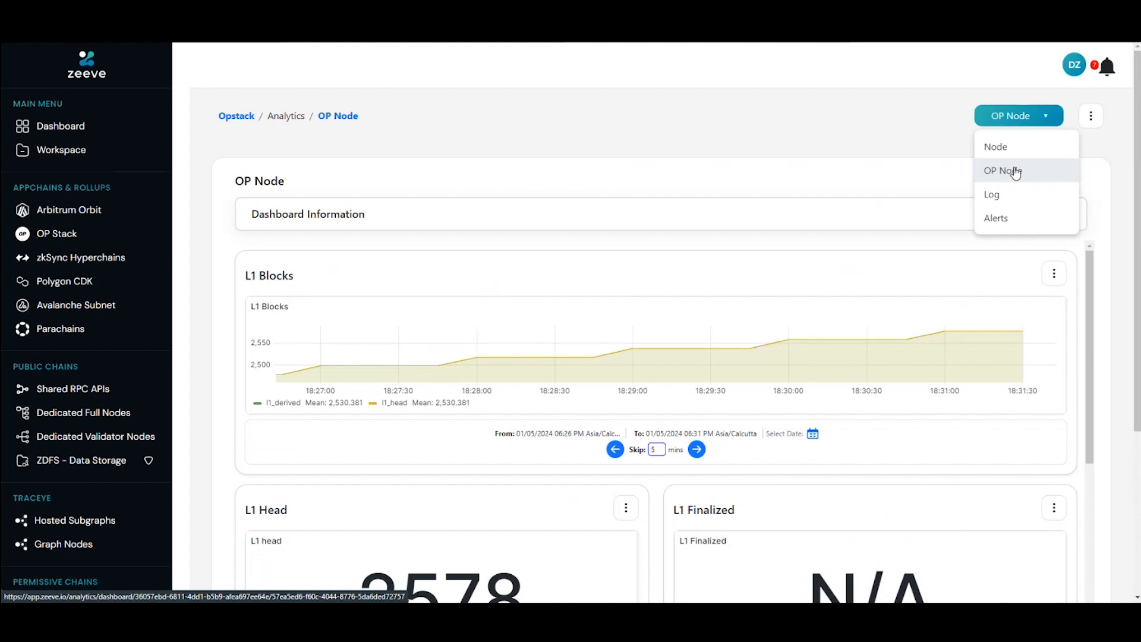
pyautogui.click(1011, 220)
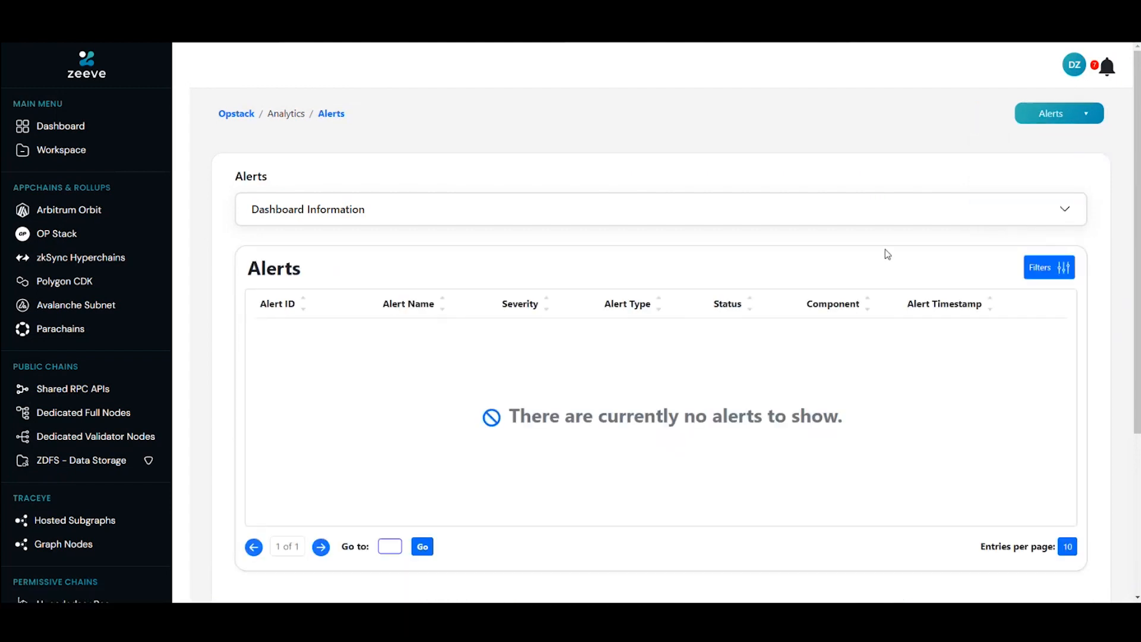
pyautogui.scroll(-1, 885, 251)
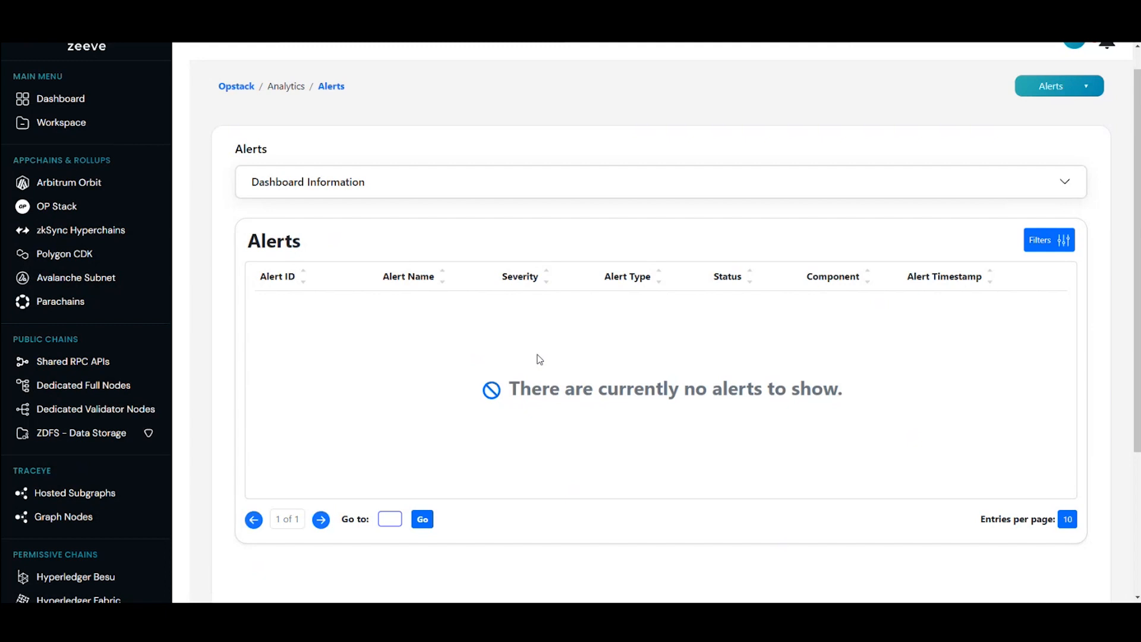
pyautogui.scroll(1, 539, 359)
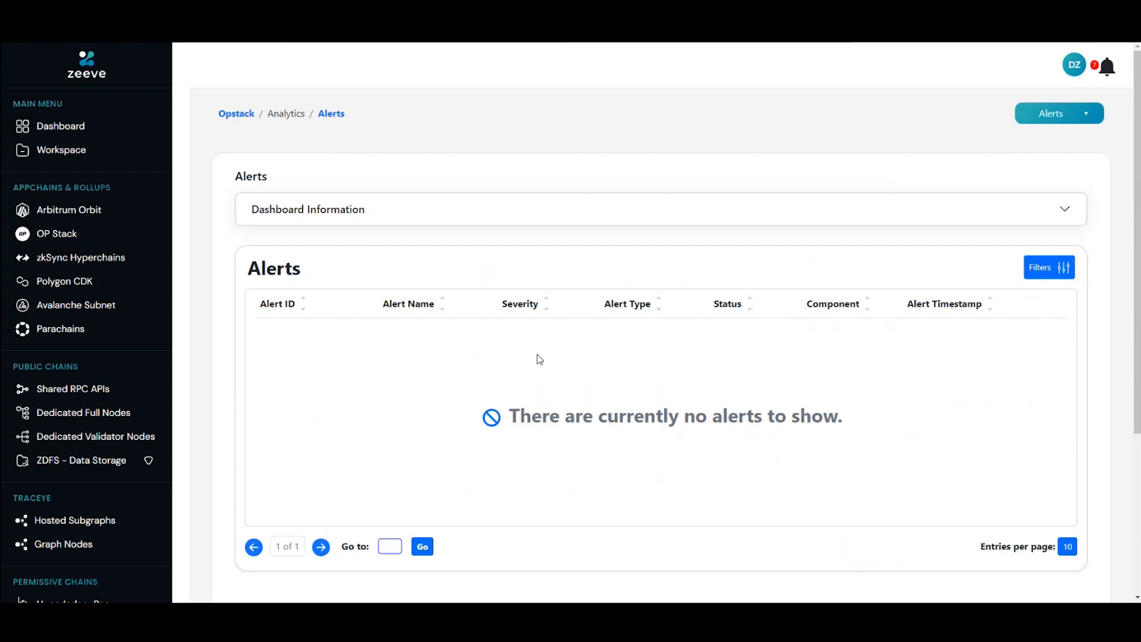
# Step: Switch the analytics to Log and review the Node Logs, Batcher Logs and Proposer Logs
pyautogui.click(1036, 122)
pyautogui.click(1034, 190)
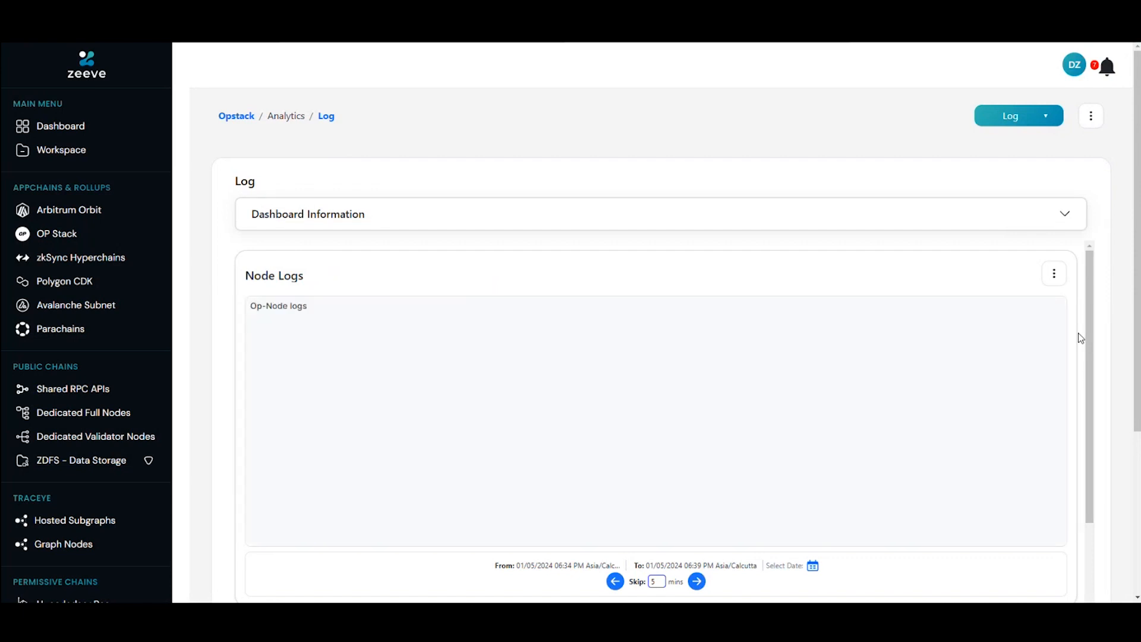
pyautogui.scroll(-2, 1078, 333)
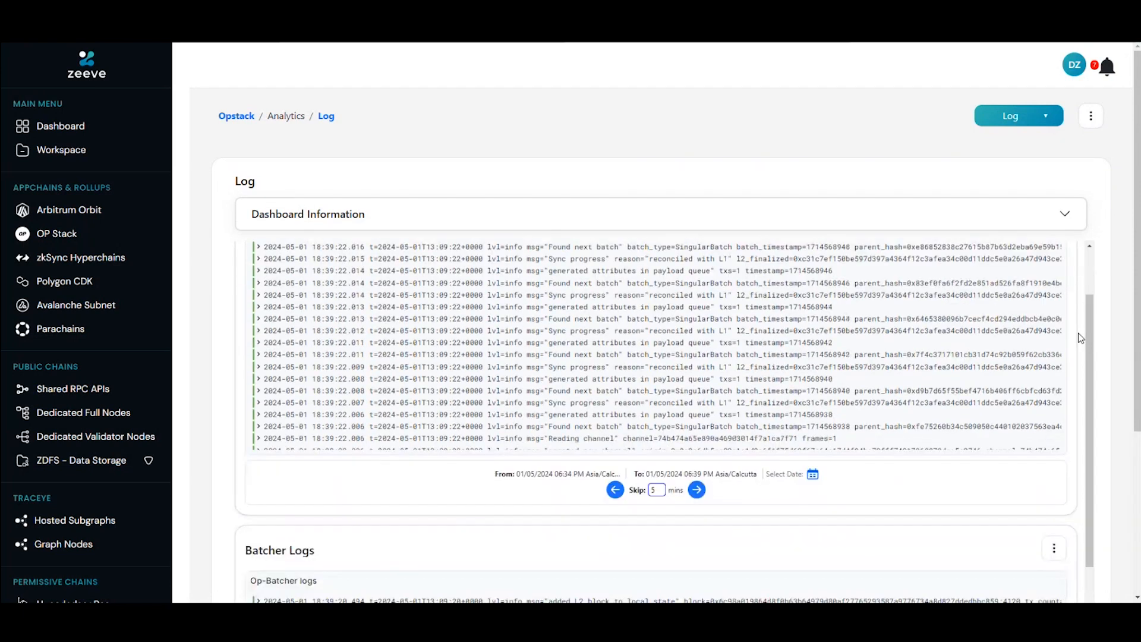
pyautogui.scroll(2, 1079, 333)
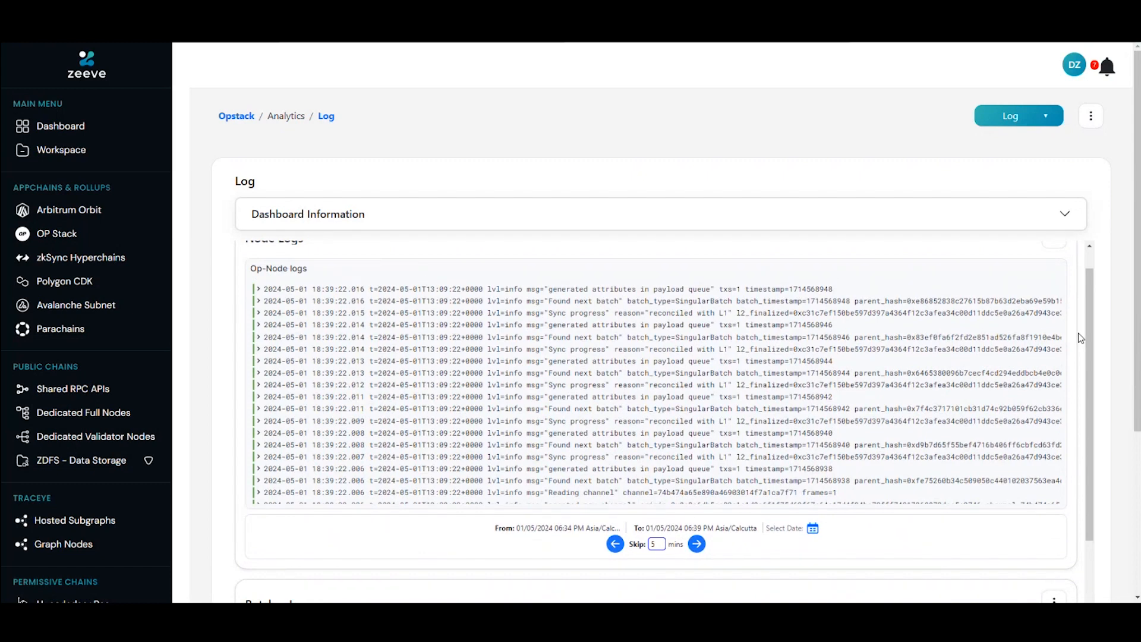
pyautogui.scroll(-2, 1078, 332)
pyautogui.scroll(1, 1078, 333)
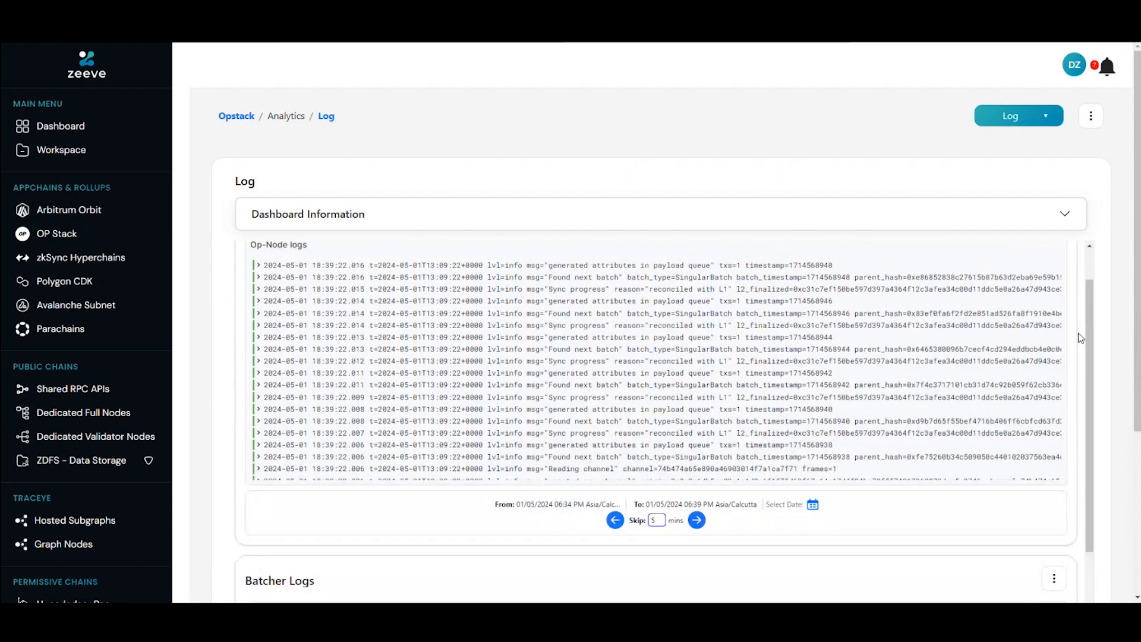
pyautogui.scroll(-5, 1078, 332)
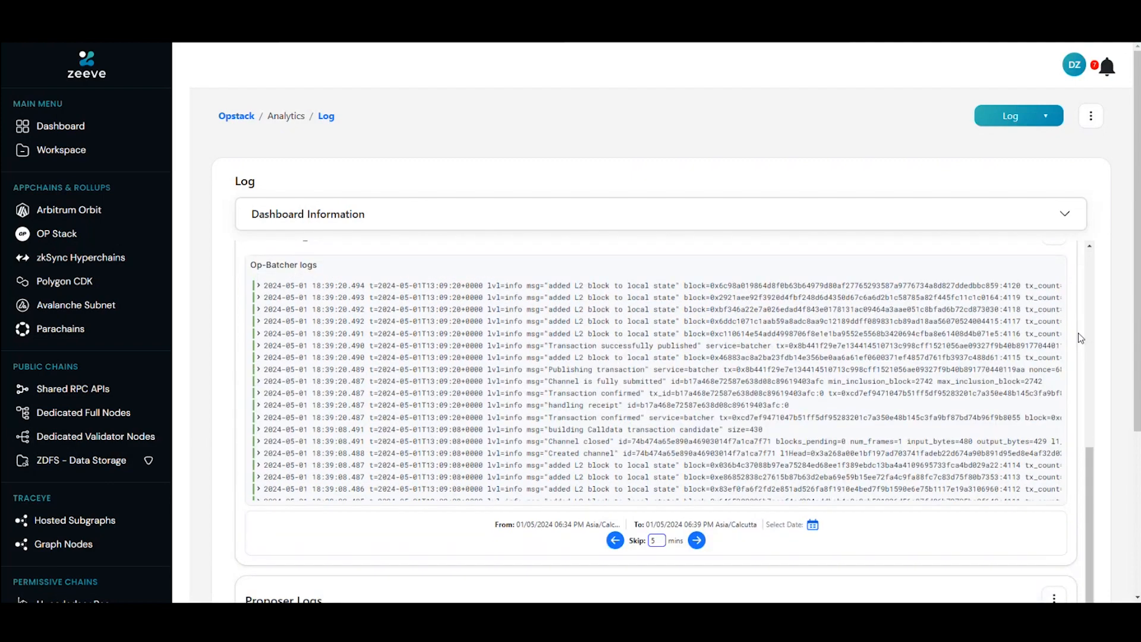
pyautogui.scroll(-5, 1078, 332)
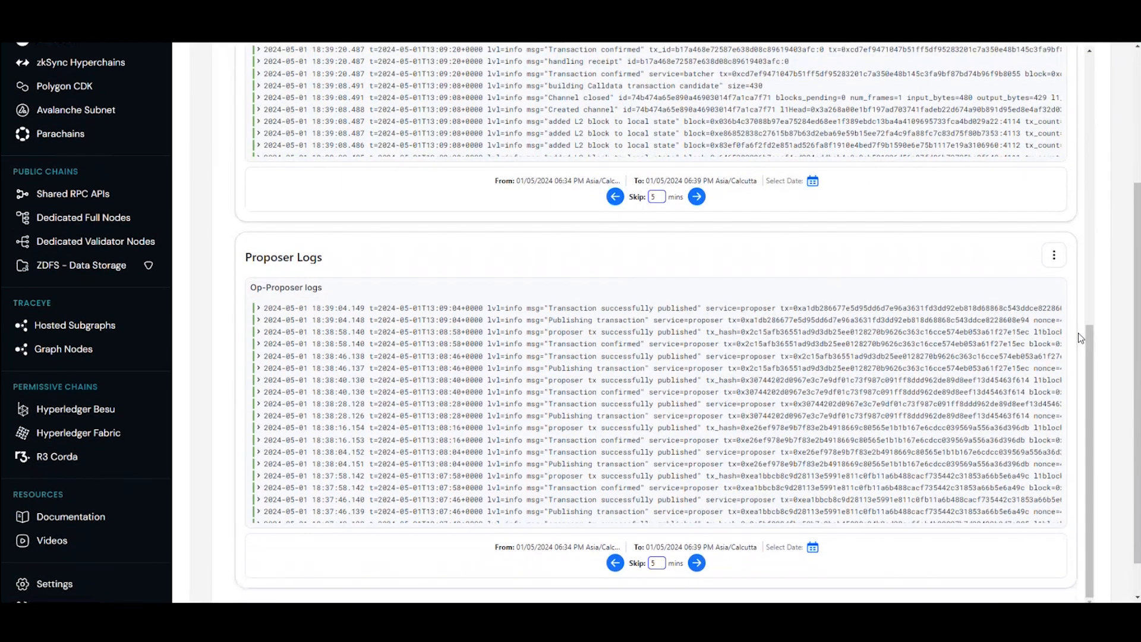
# Step: Return to the myopchain rollup's page and open its Overview
pyautogui.scroll(10, 1078, 333)
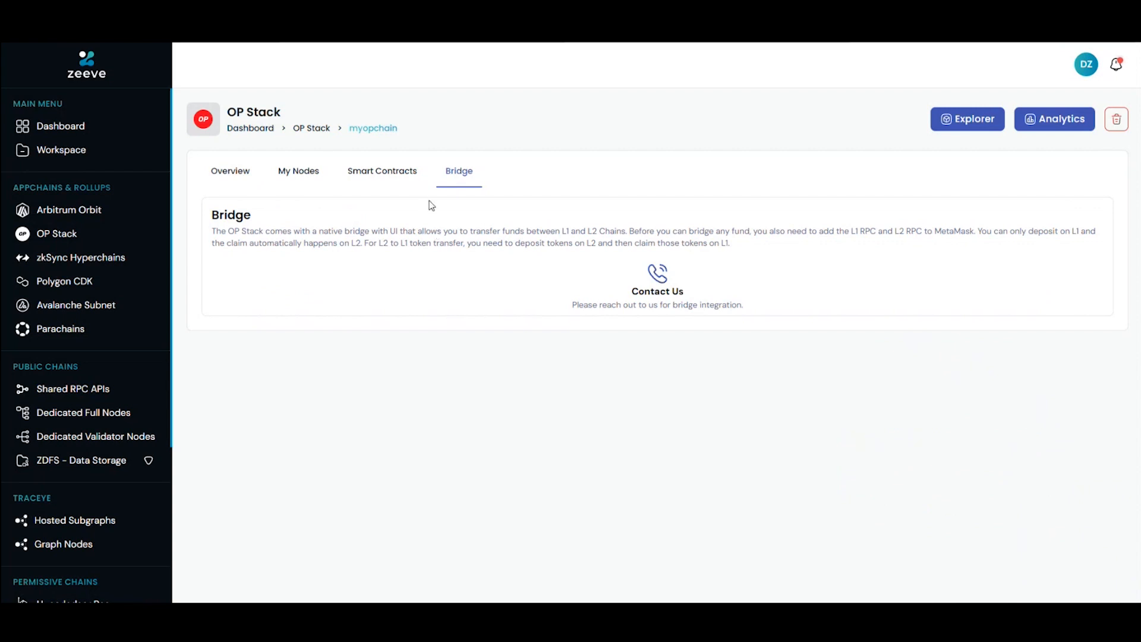
pyautogui.click(231, 173)
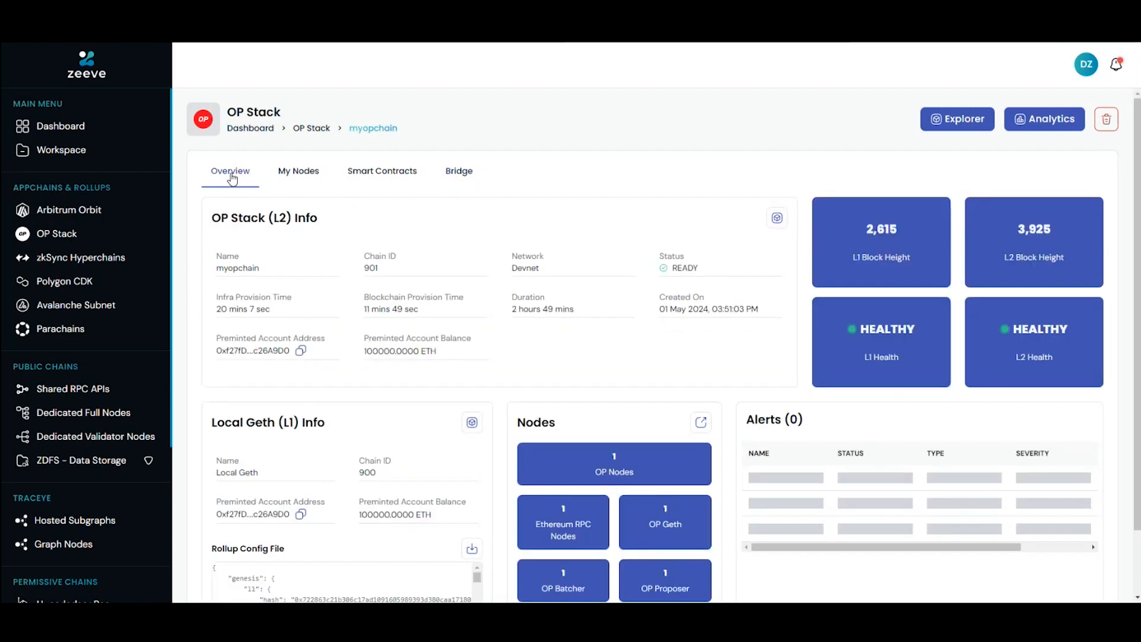